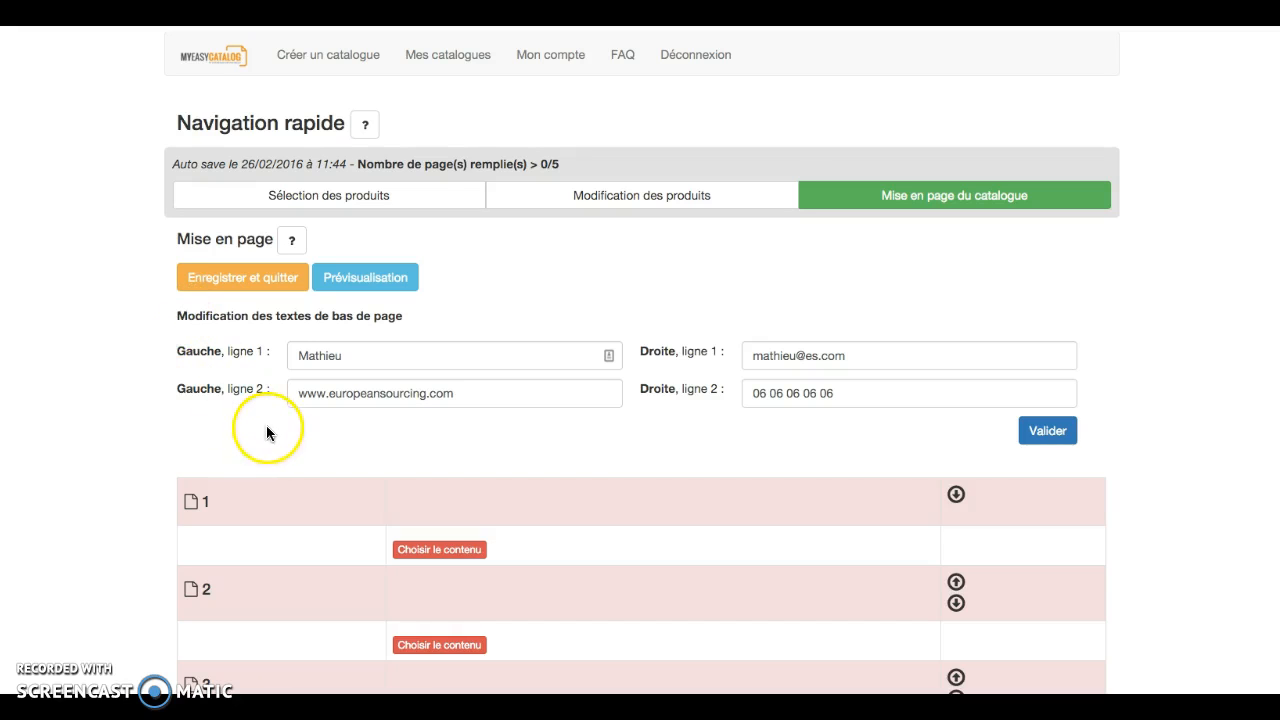
- Examine the footer text section and its line fields for both sides of the page
scroll(270, 461, down, 1)
drag(177, 313, 400, 314)
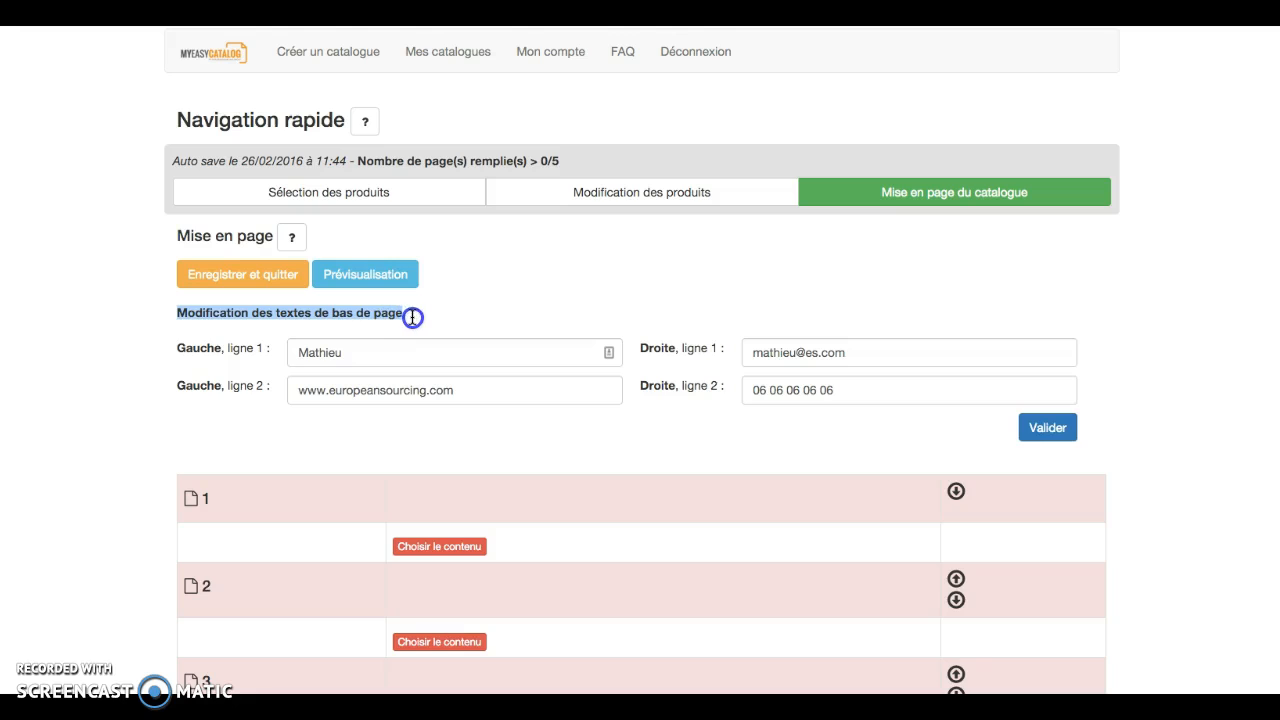
click(415, 357)
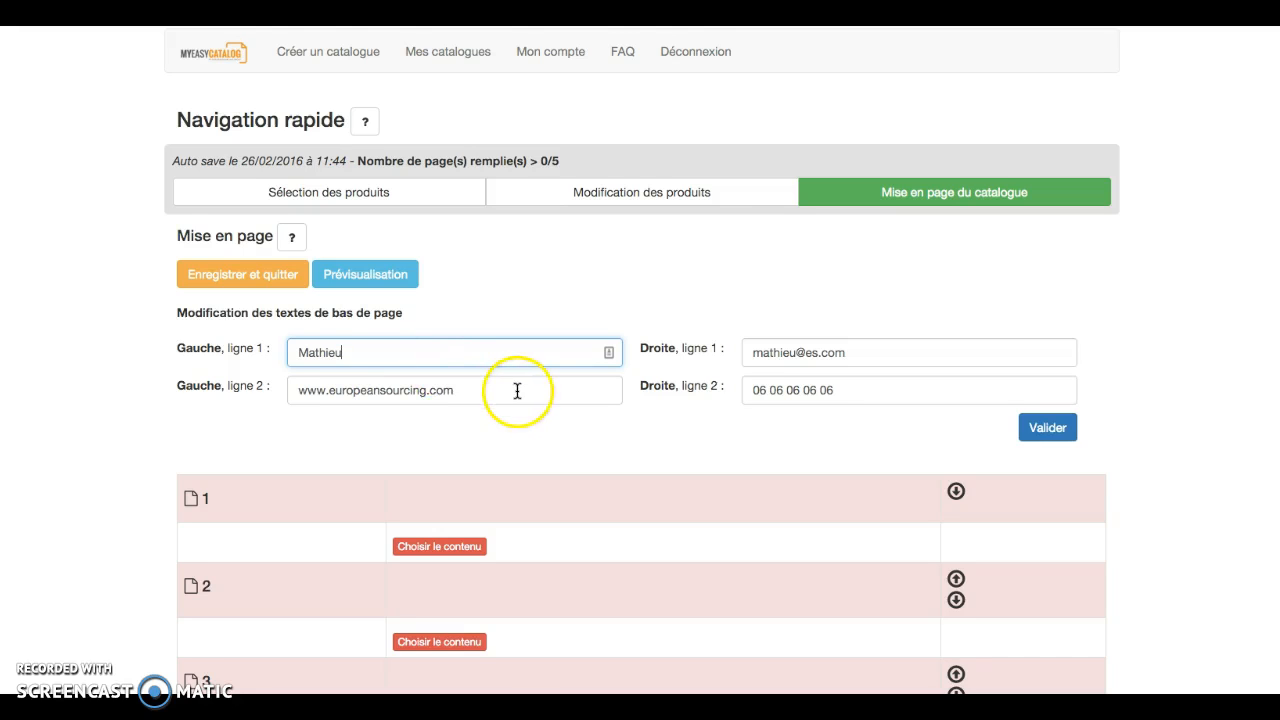
- Open the content choices for page 1 and examine the cover/back and generic element options
scroll(514, 391, down, 2)
scroll(279, 384, down, 2)
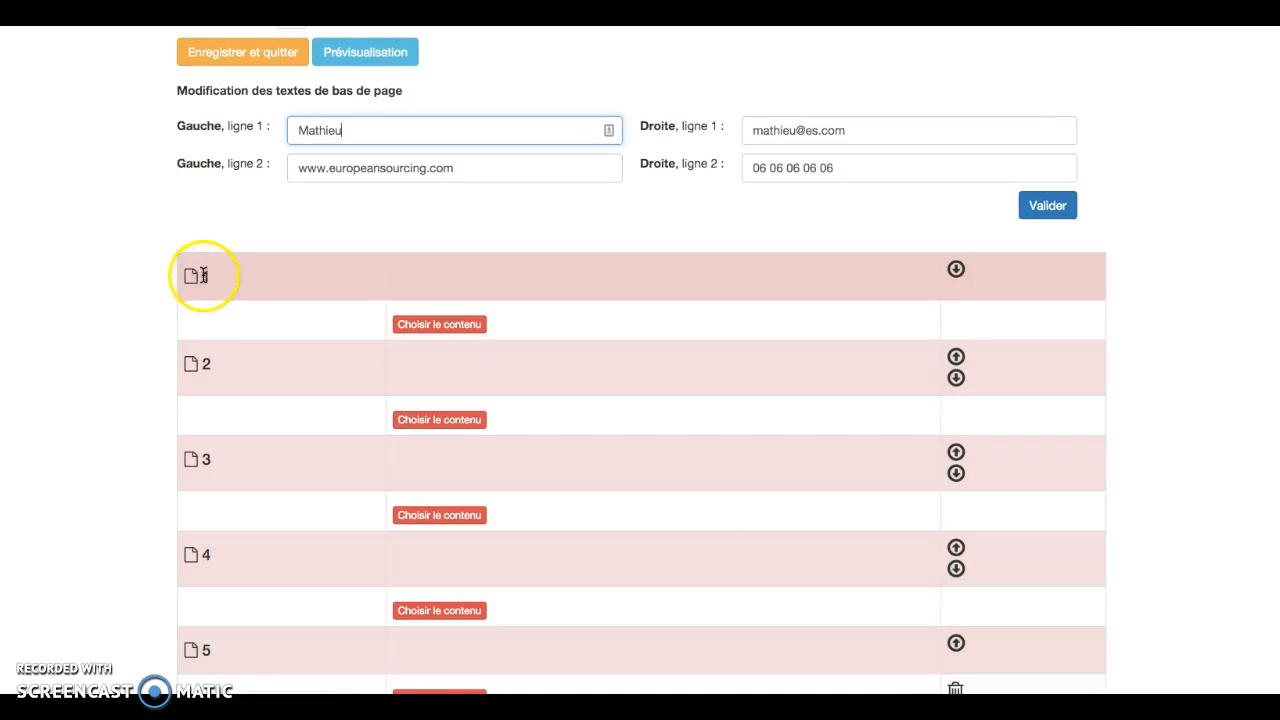
click(440, 330)
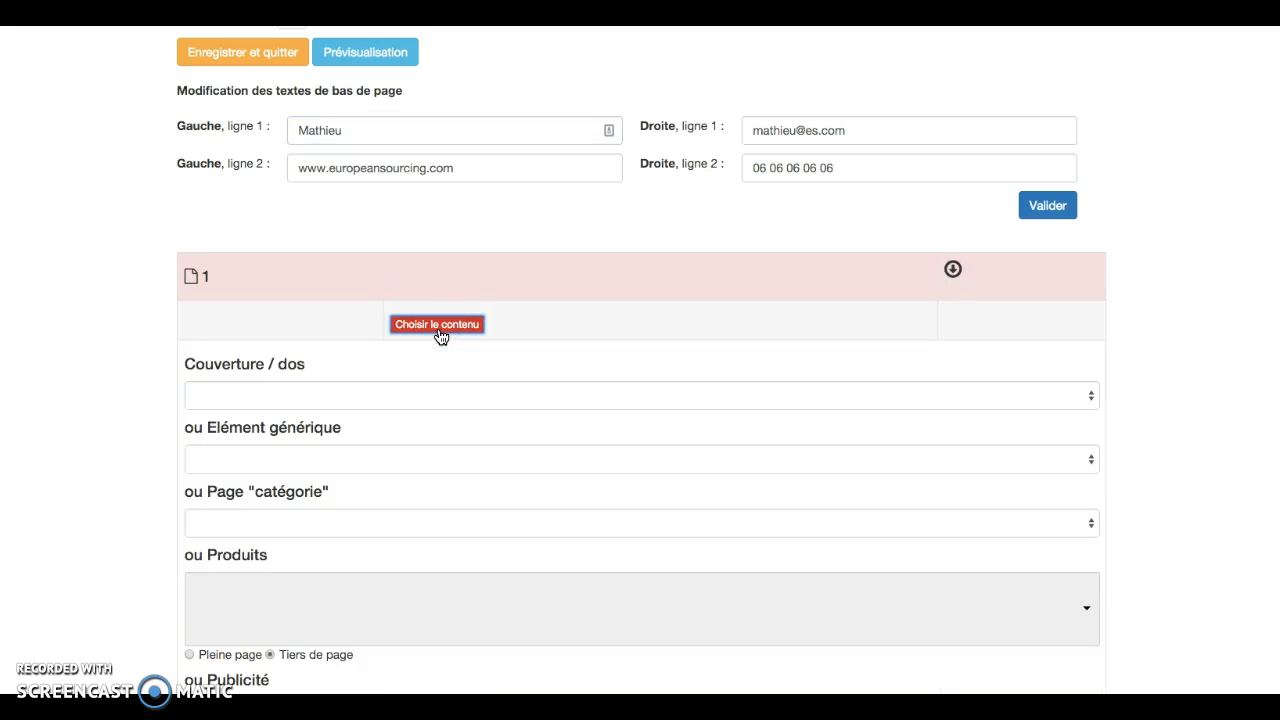
scroll(455, 358, down, 1)
scroll(456, 361, down, 3)
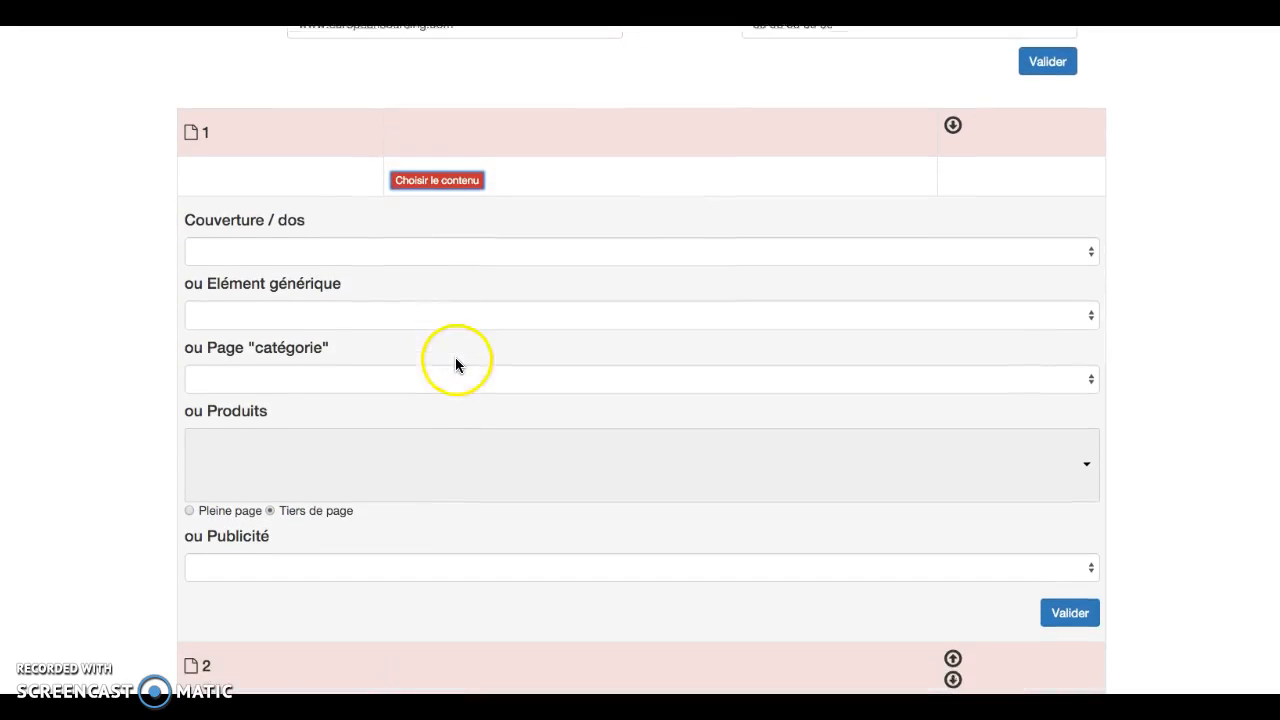
scroll(454, 360, up, 2)
scroll(454, 366, down, 1)
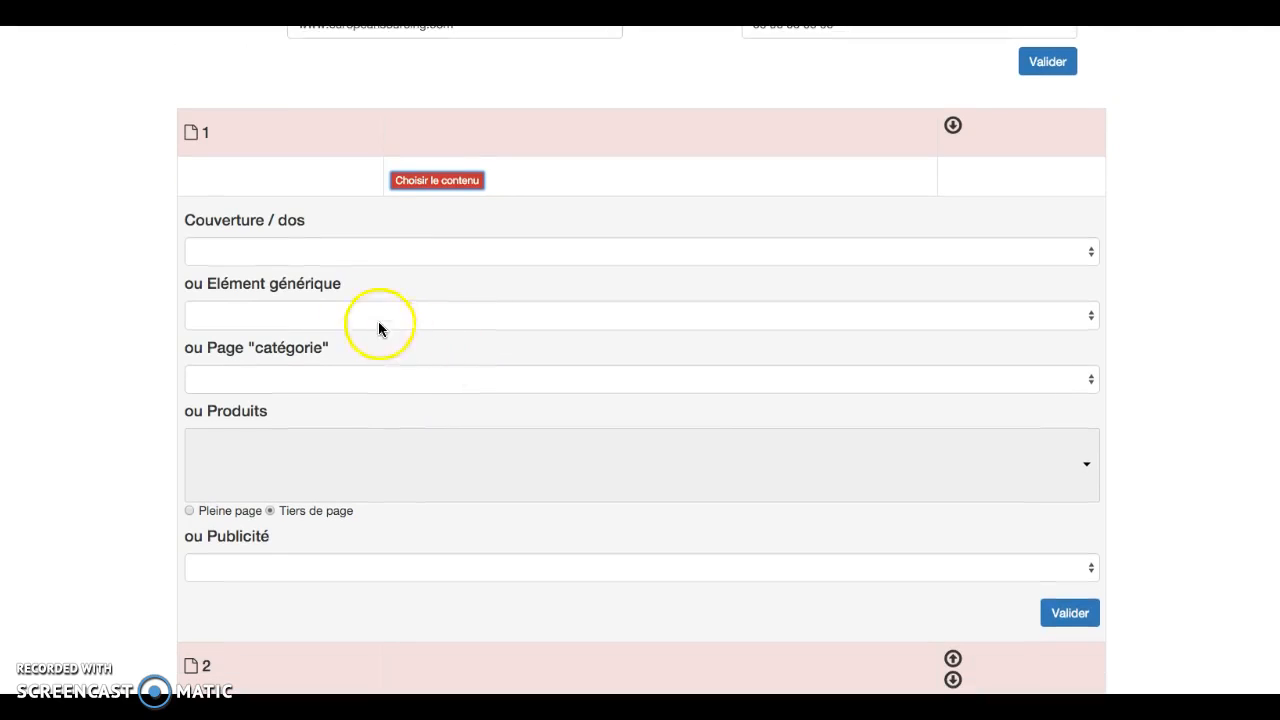
click(328, 256)
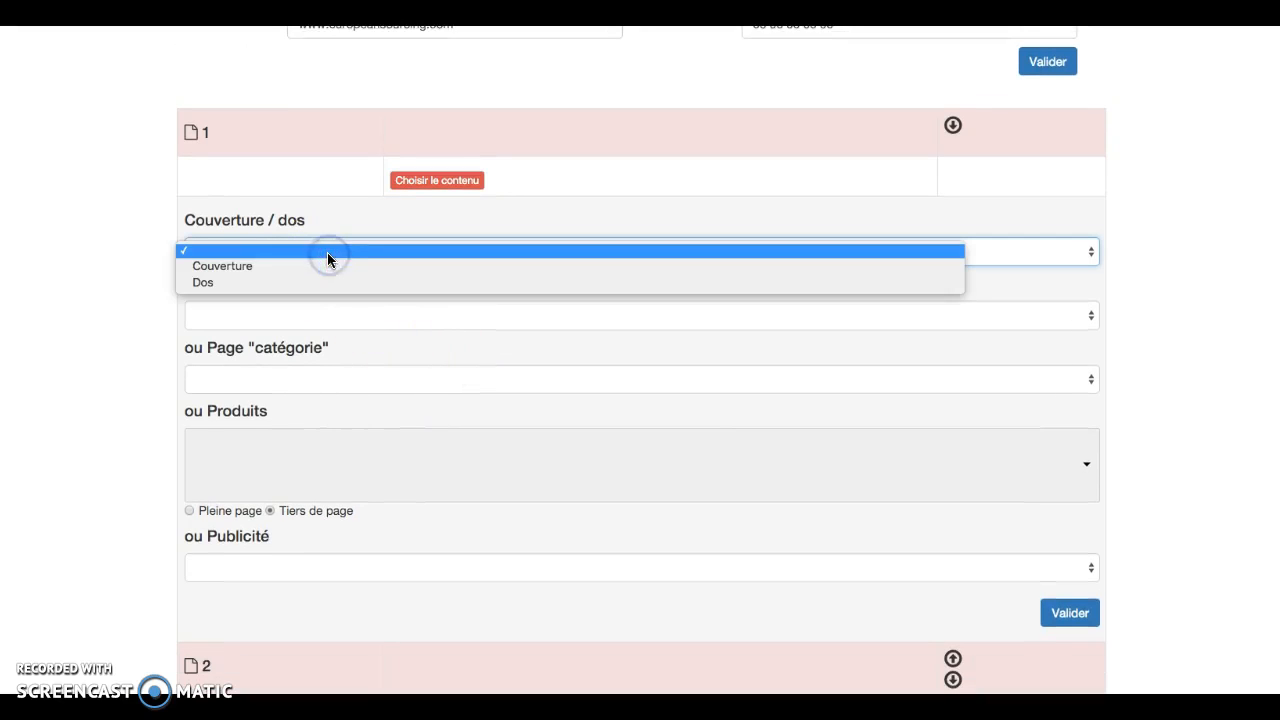
click(352, 225)
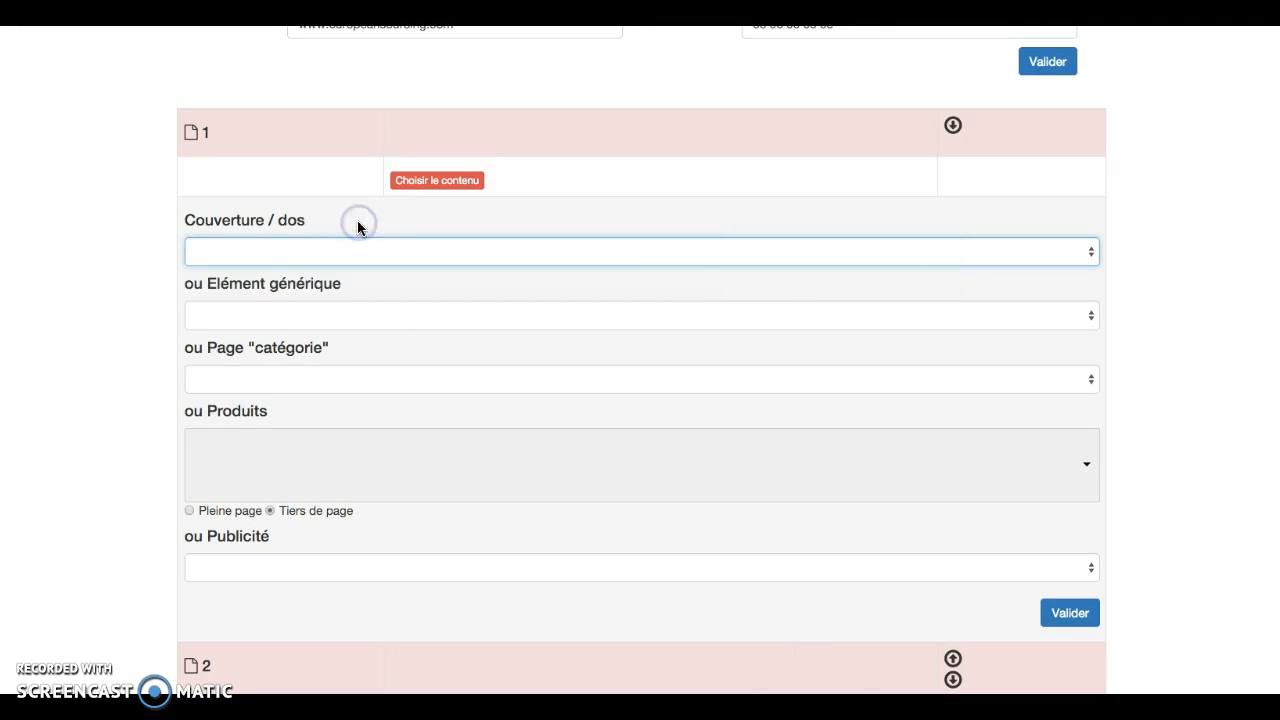
click(343, 318)
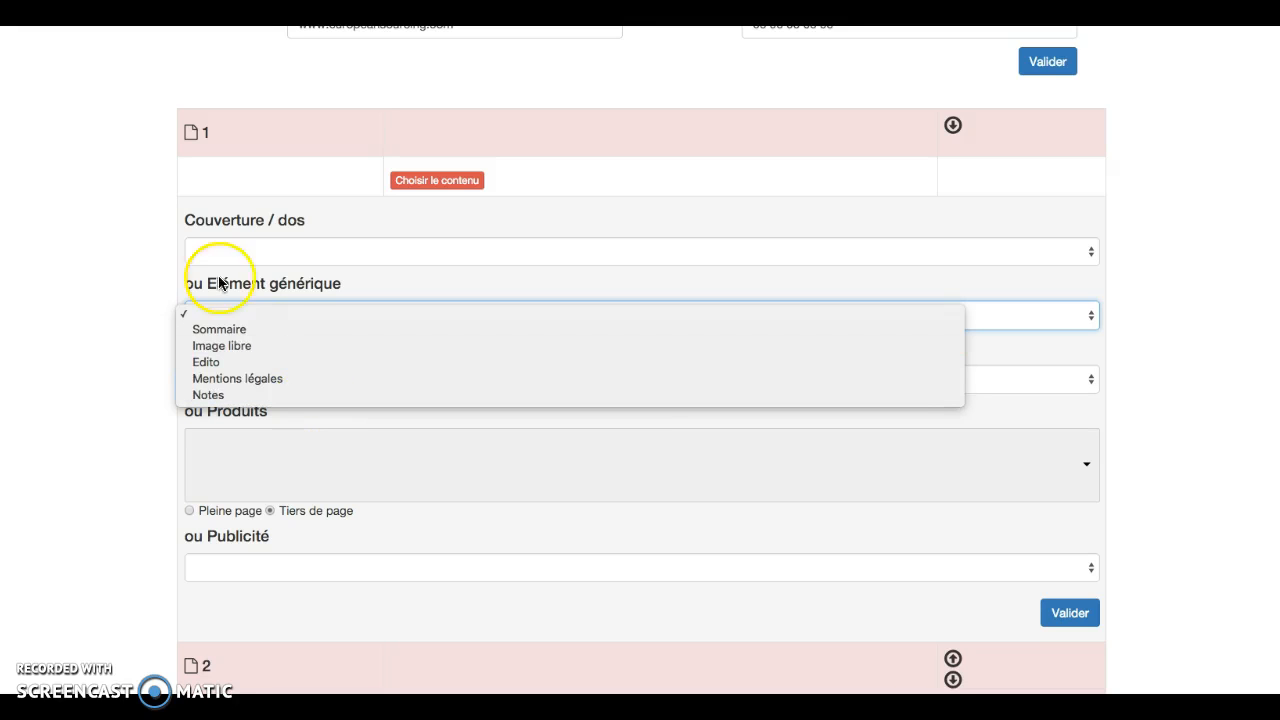
click(260, 264)
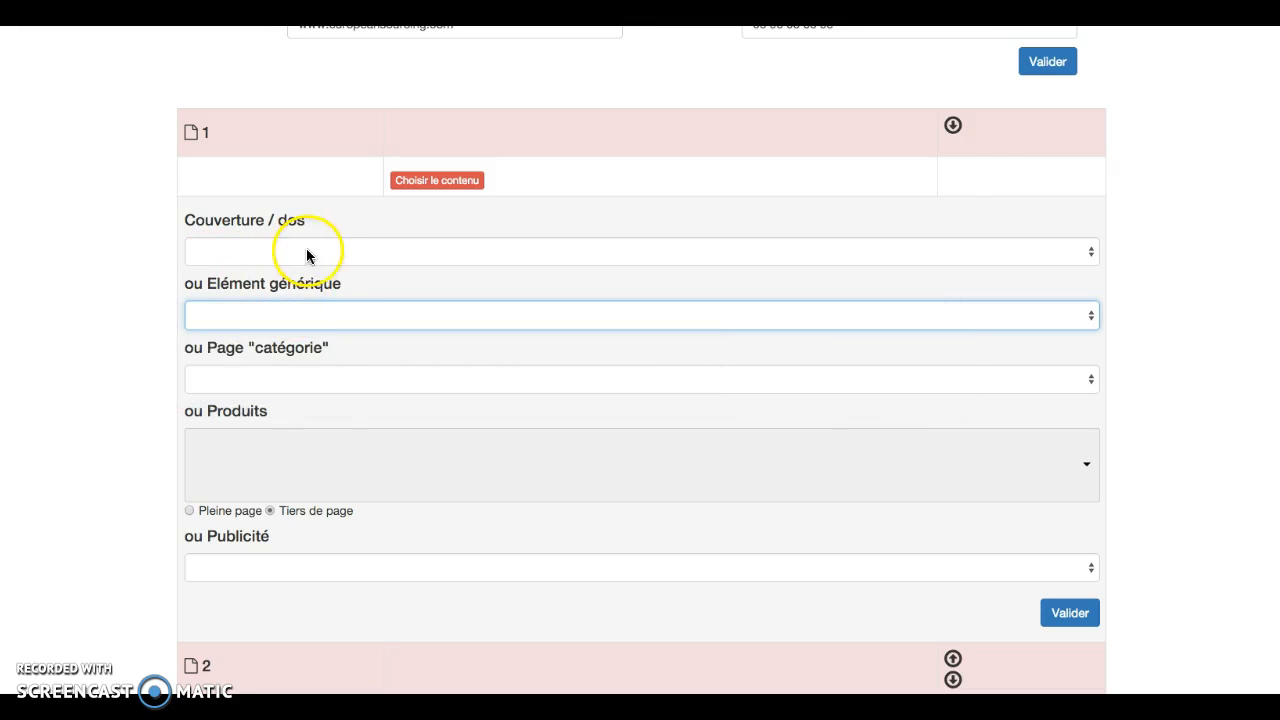
- Set the content of page 1 to the generic element Sommaire and validate it
click(342, 322)
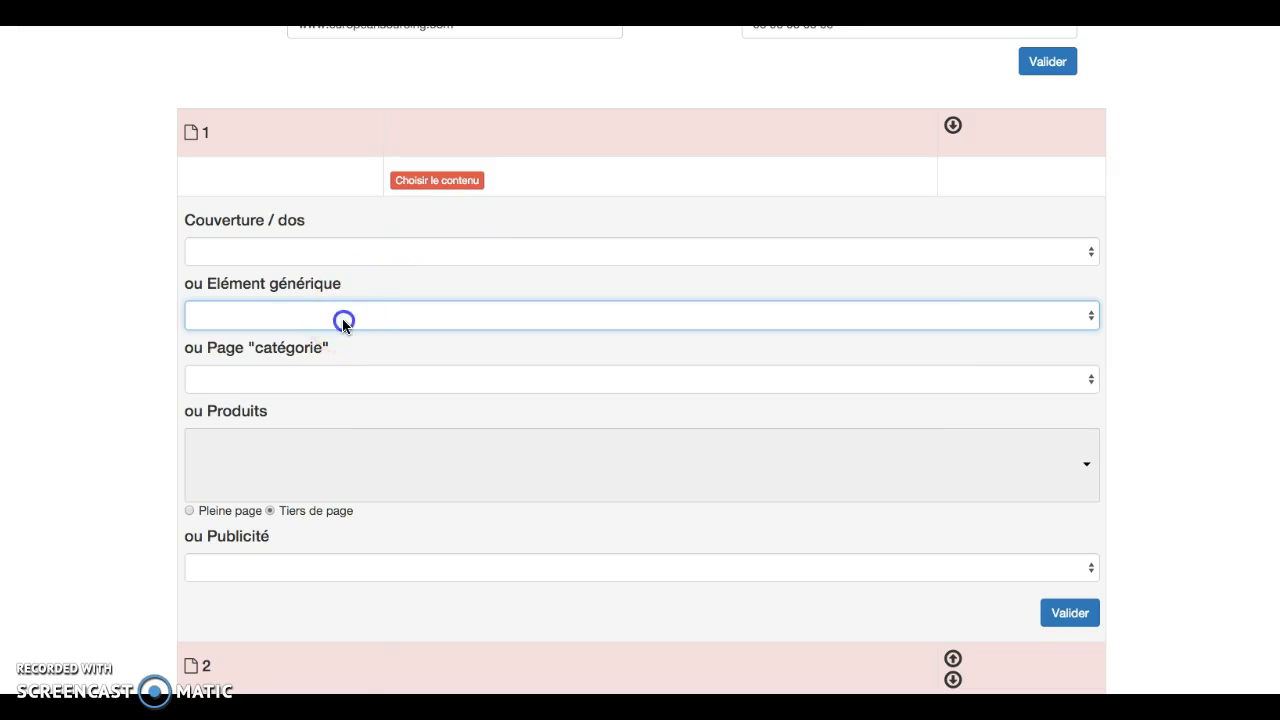
click(331, 332)
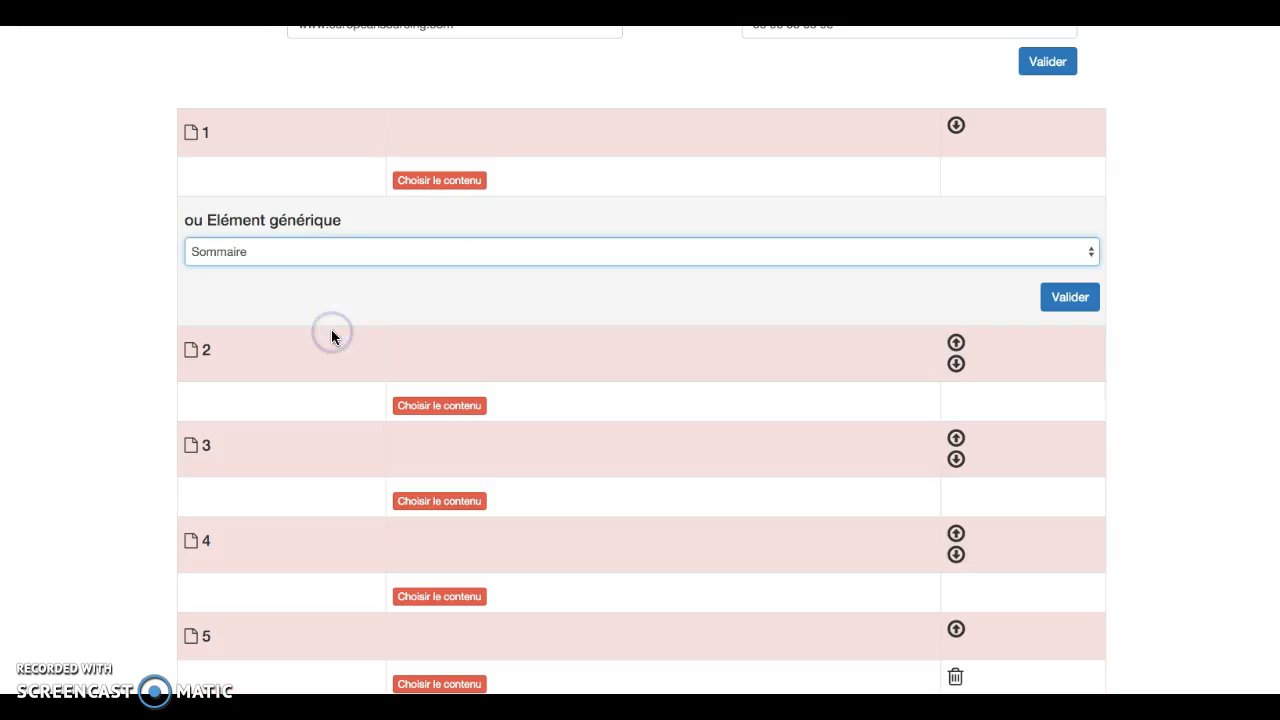
click(1065, 298)
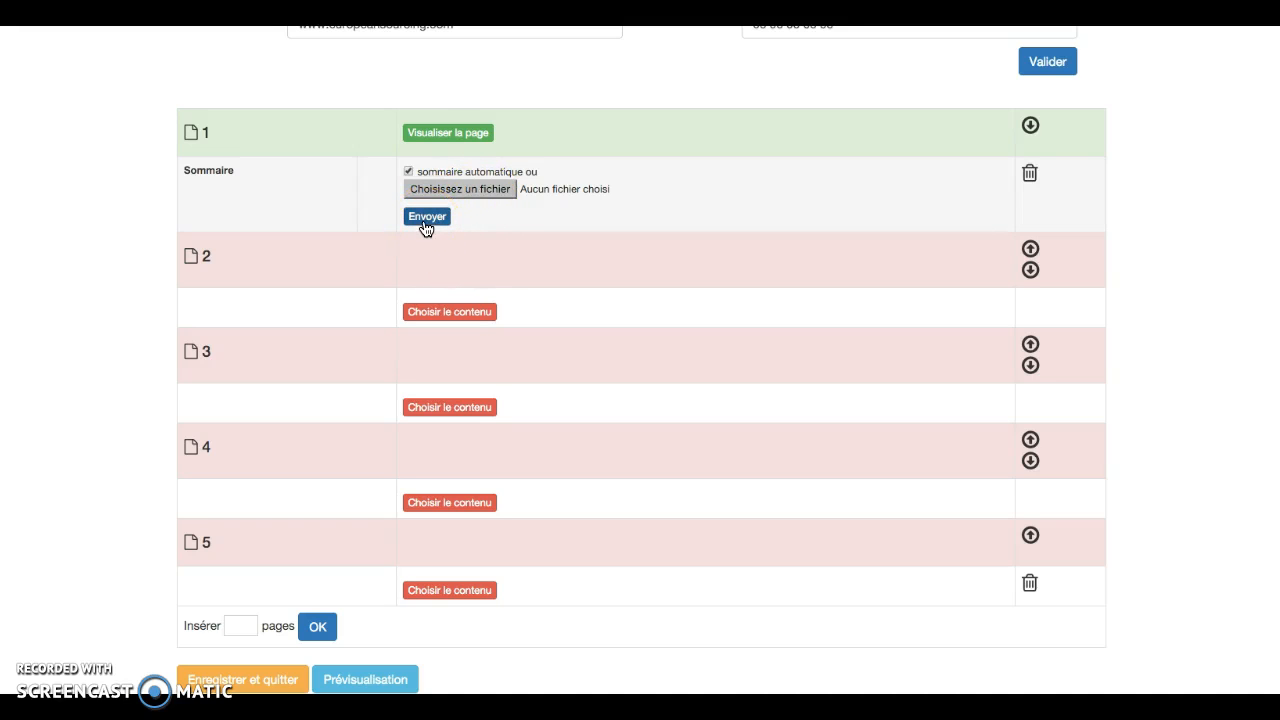
- Move the Sommaire page down to position 2, and return it to position 1
click(506, 260)
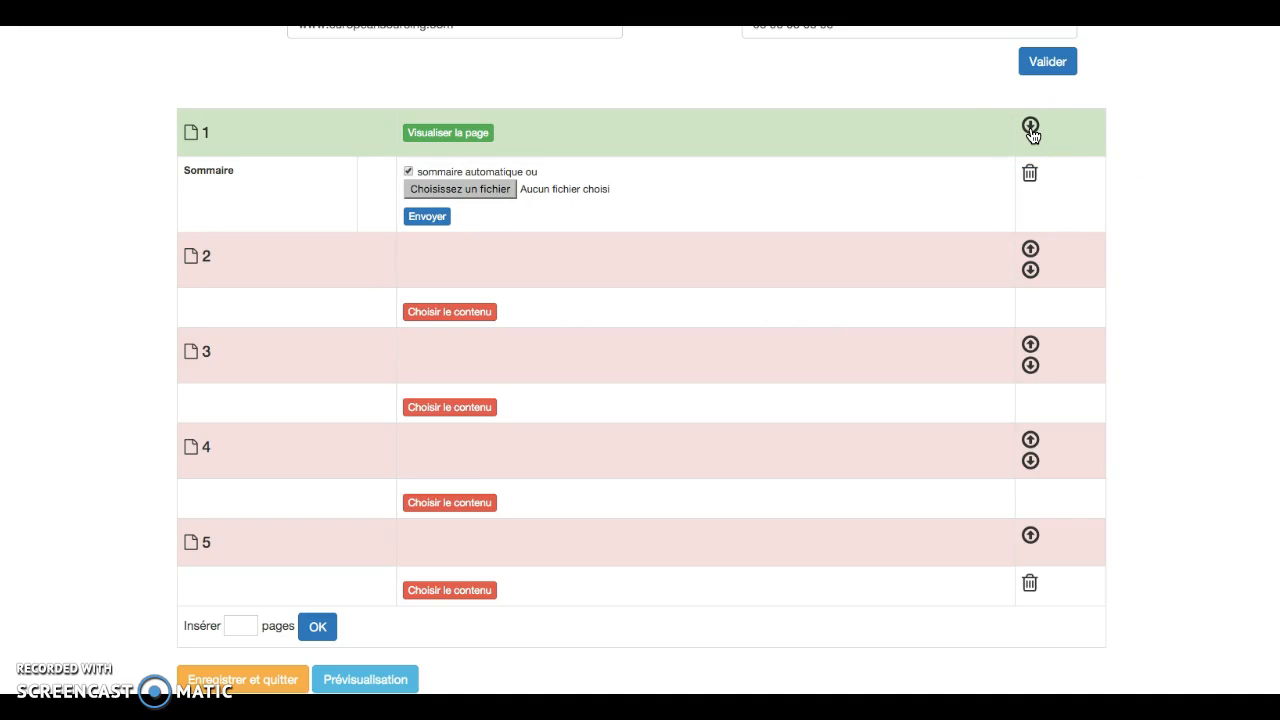
click(1031, 128)
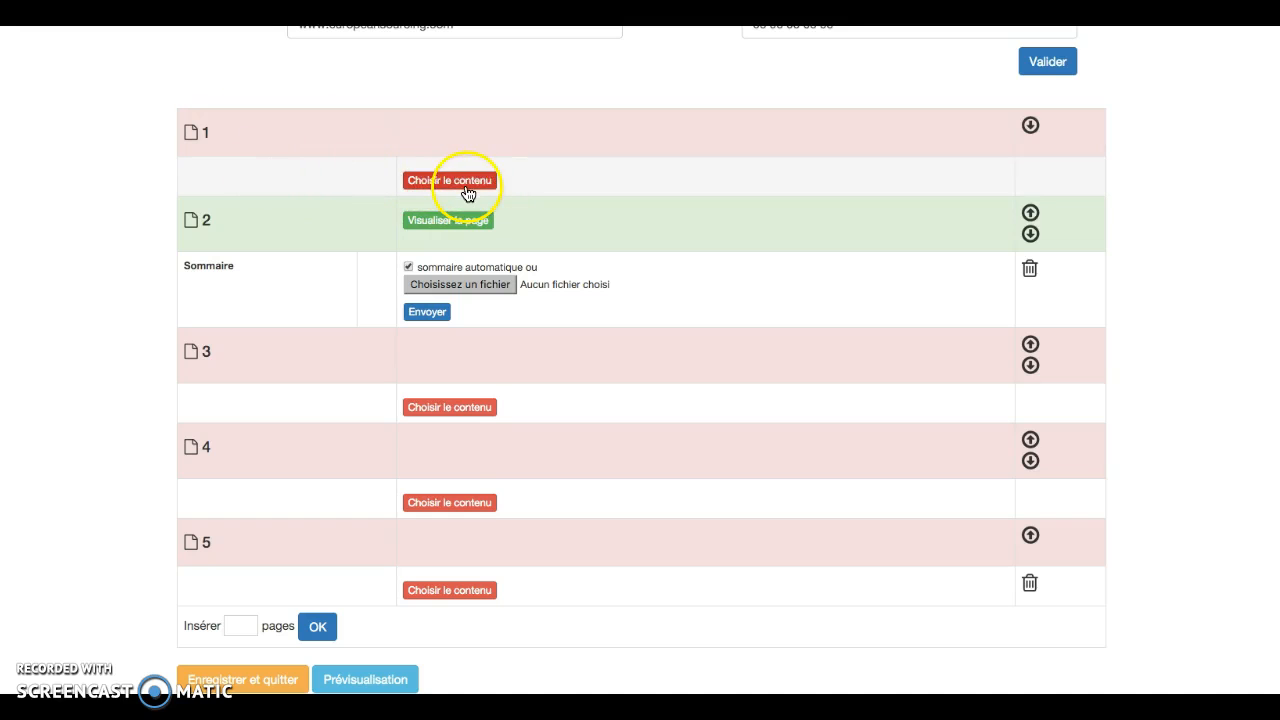
click(1031, 214)
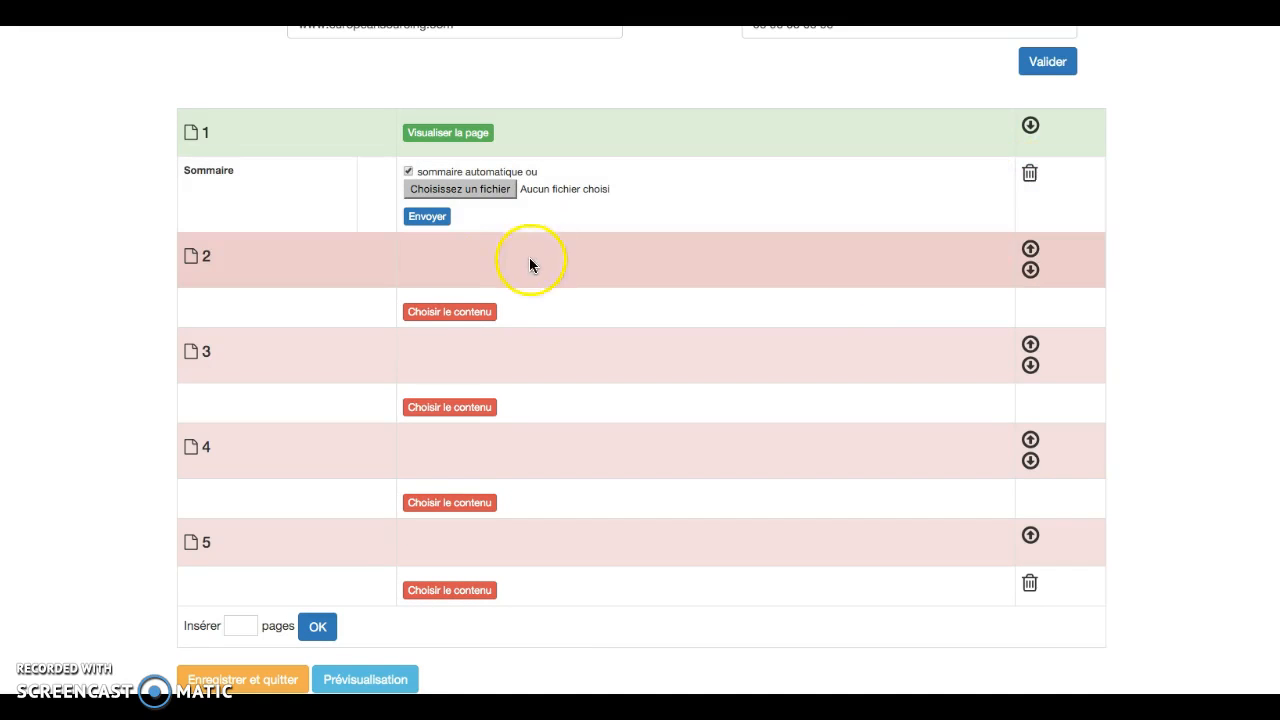
- Set the content of page 2 to the generic element Edito and validate it
click(443, 316)
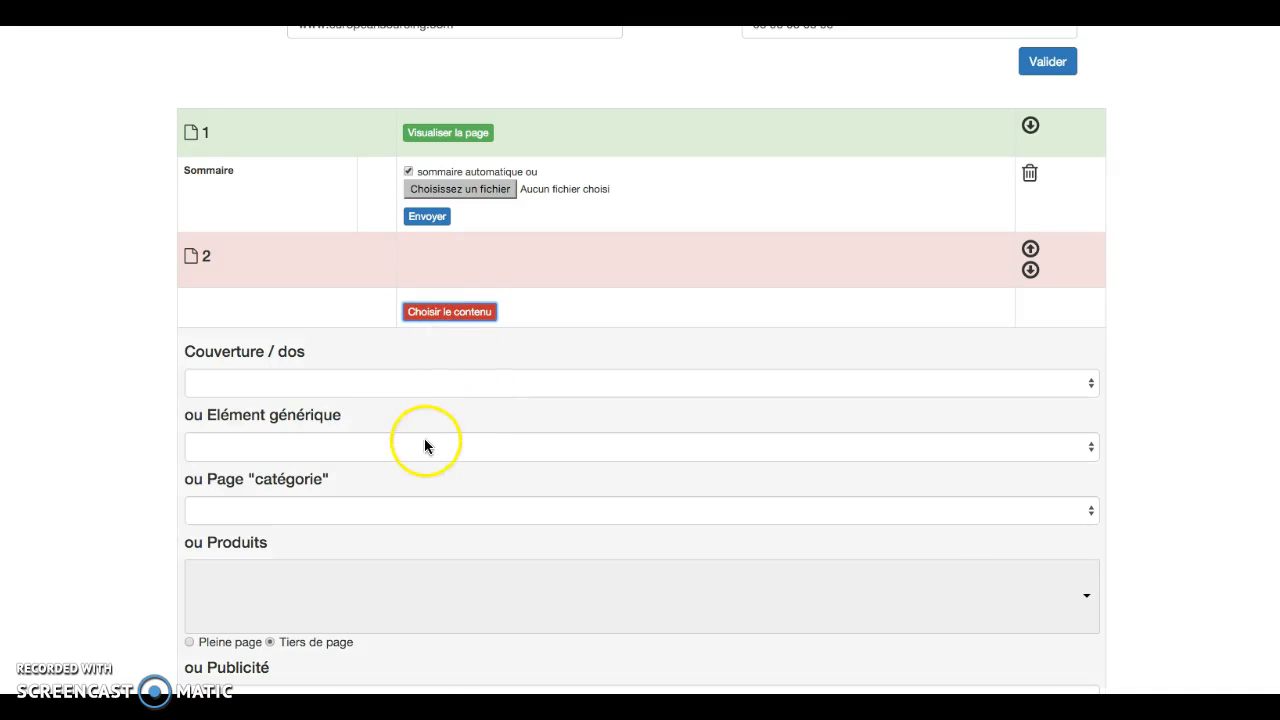
click(420, 447)
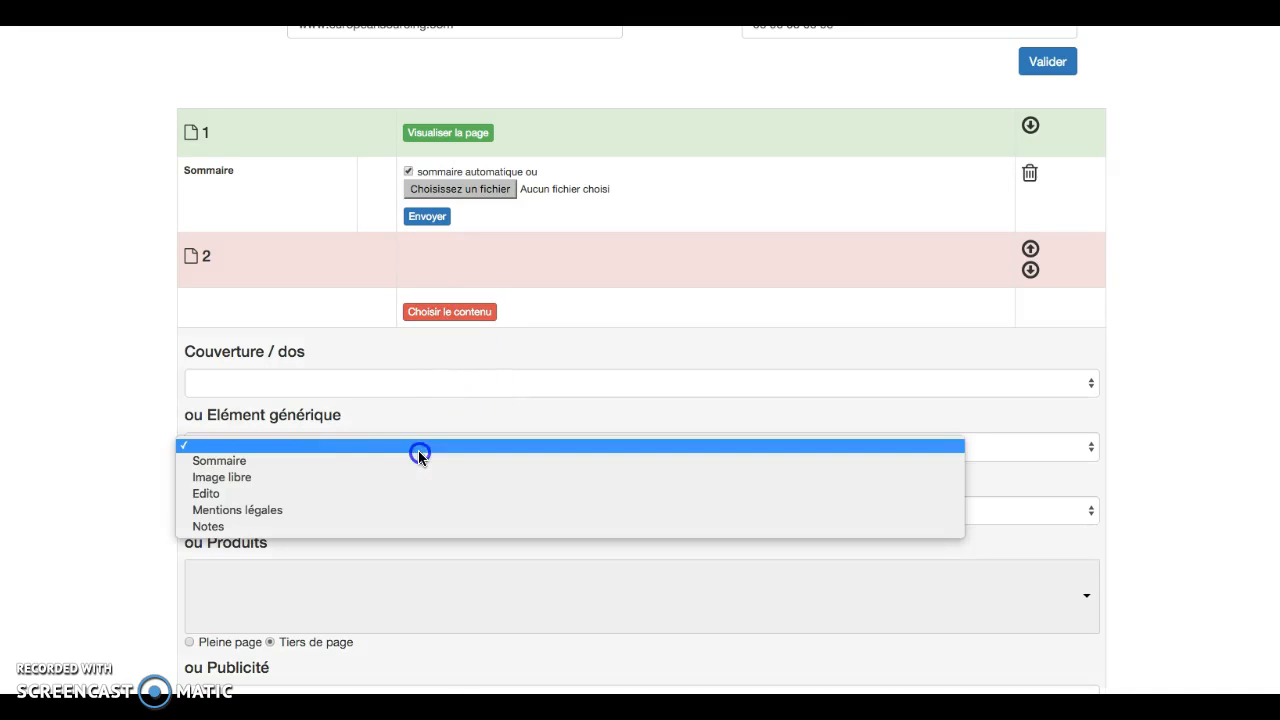
click(388, 494)
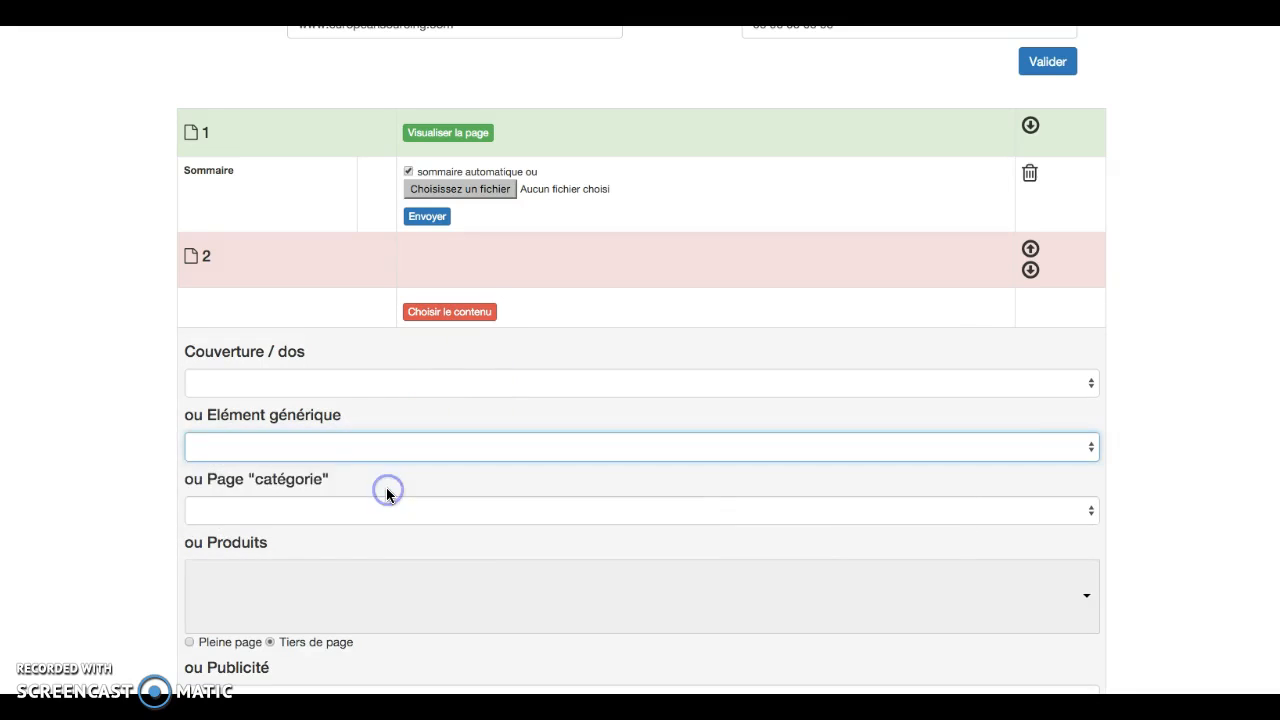
click(1069, 428)
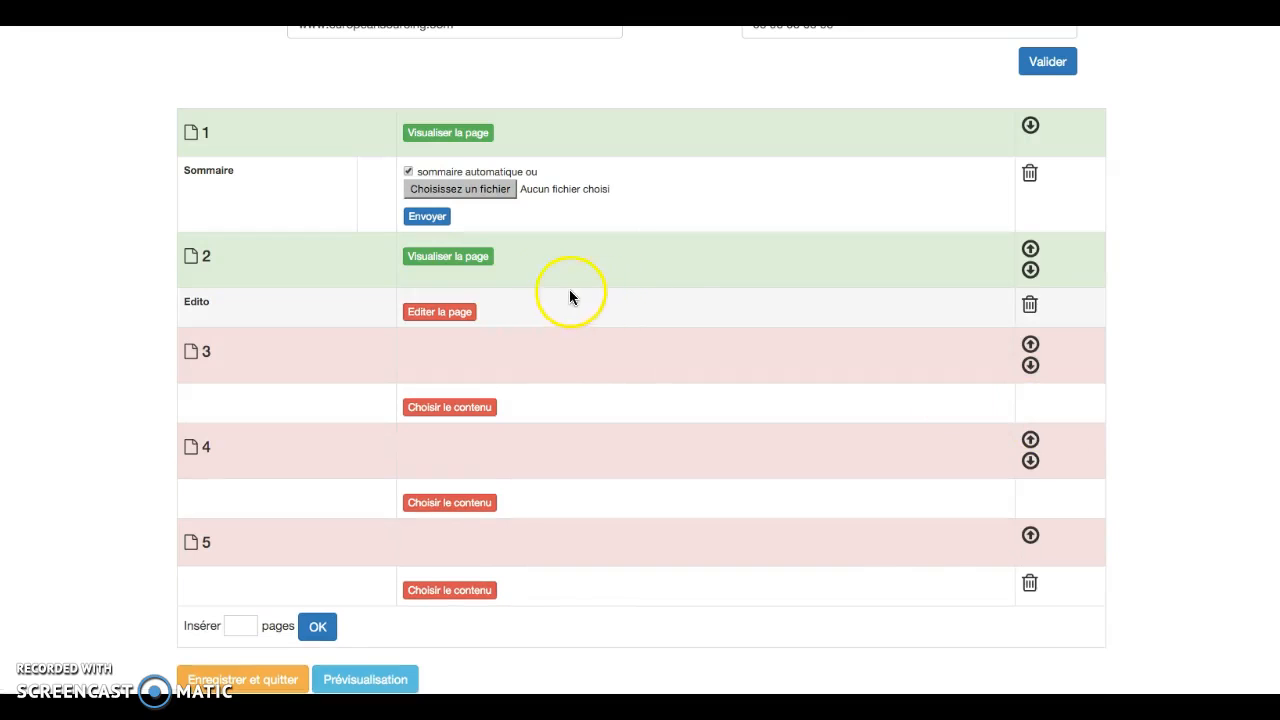
- Edit the Edito page and write "Bonjour," followed by "Bienvenue sur notre catalogue" below a blank line
click(445, 313)
click(350, 381)
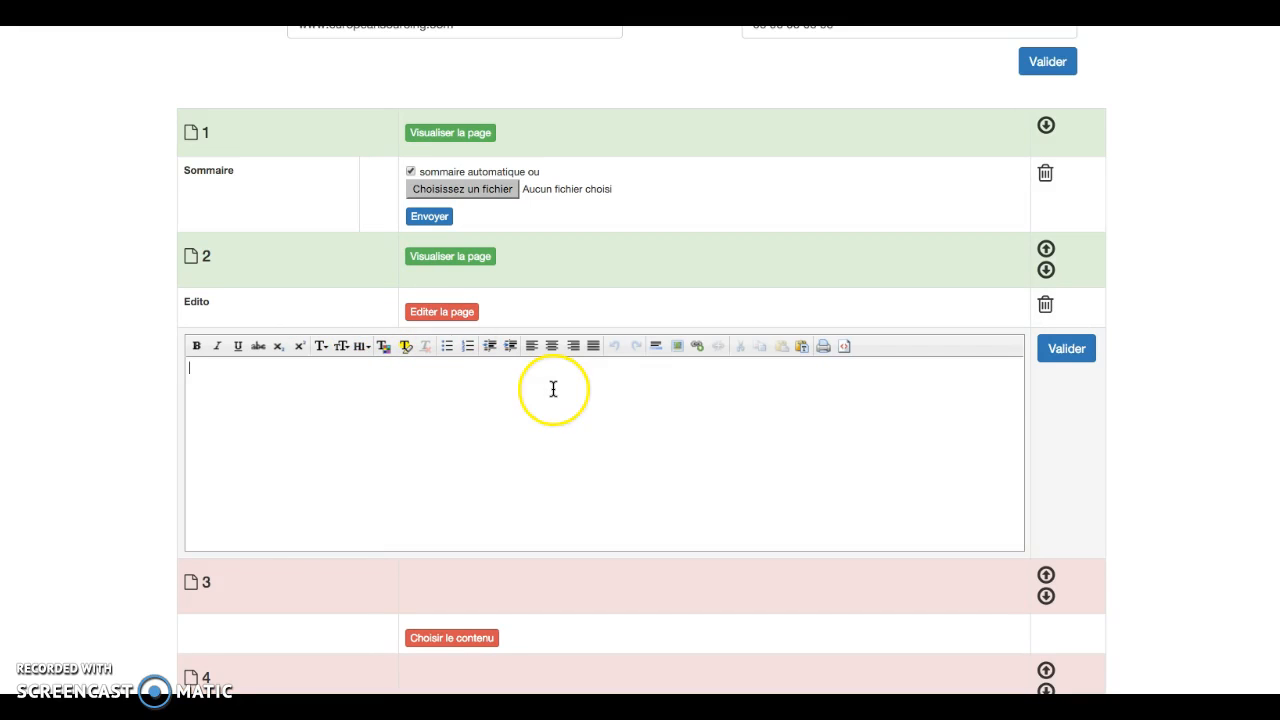
text(Bonjour)
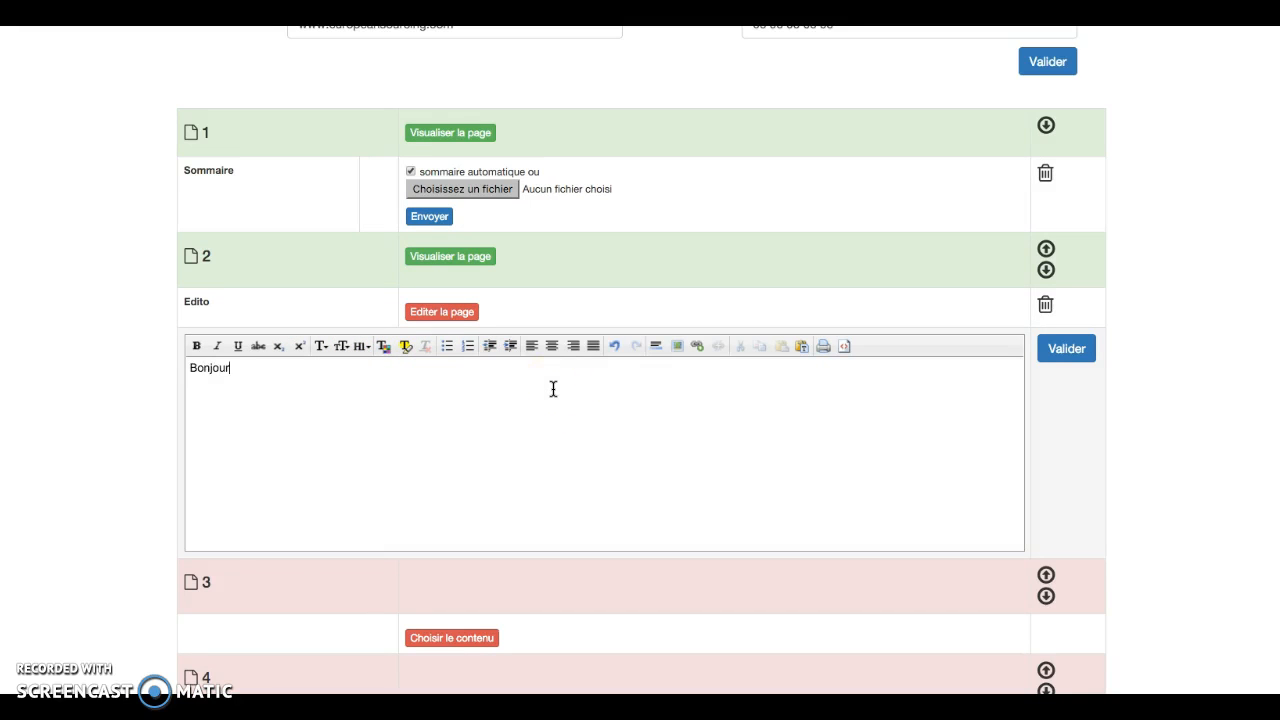
text(Bienvenur)
text( sur notre catalo)
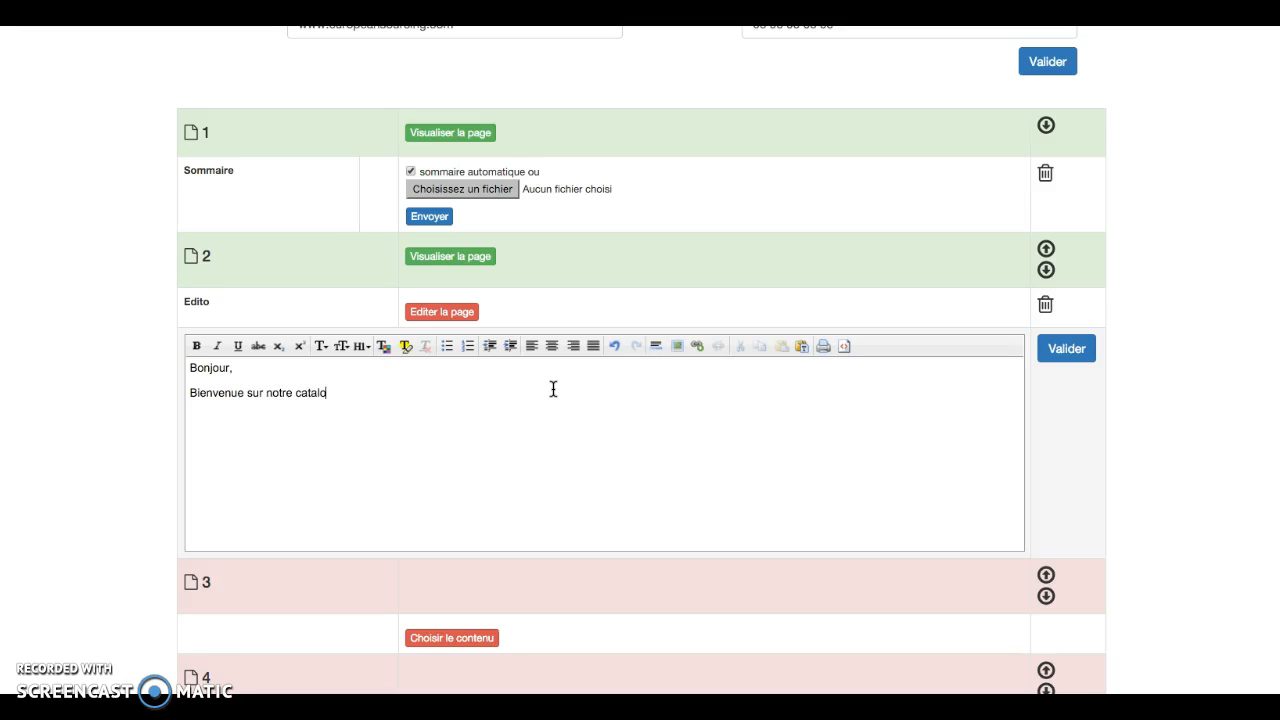
text(gue)
key(Return)
- Add the lines "N'hésitez pas à nous contacter" and "Merci" to the edito text and validate it
text(N'hesitez)
key(BackSpace)
key(BackSpace)
key(BackSpace)
key(BackSpace)
key(BackSpace)
key(BackSpace)
text(ésitez pas à nous cont)
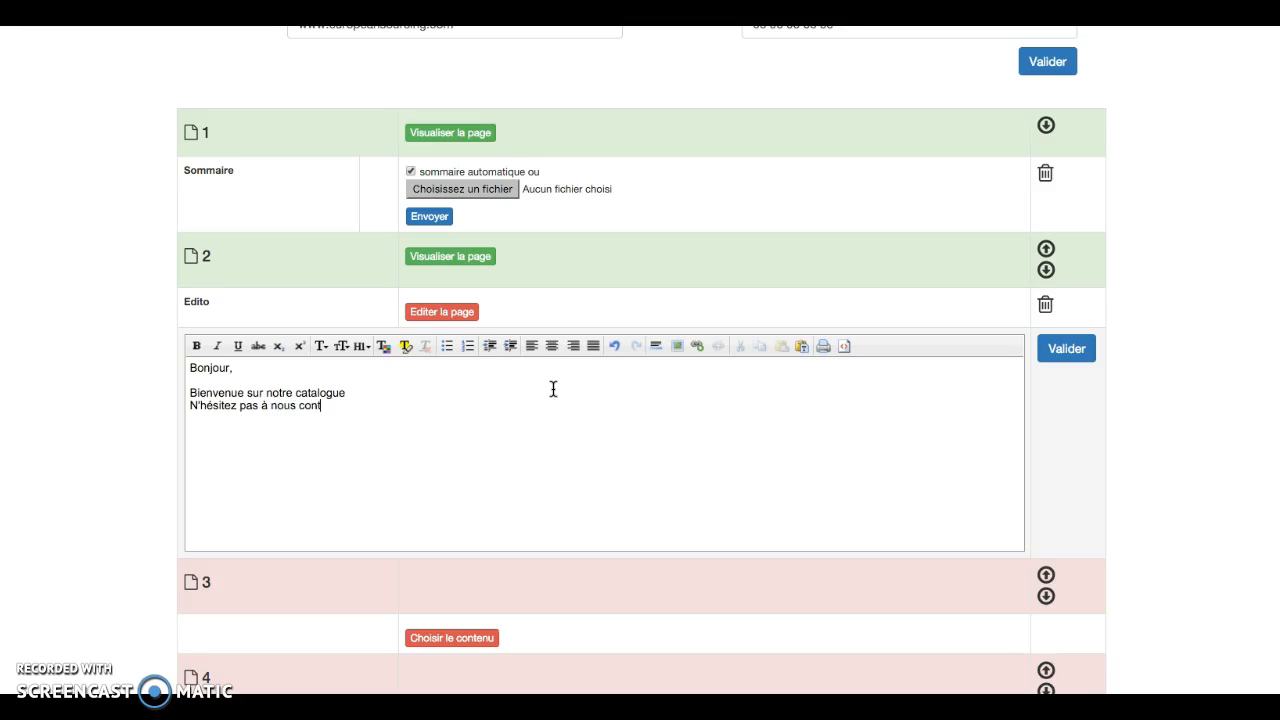
text(zcter)
key(Return)
text(Merci)
click(1067, 348)
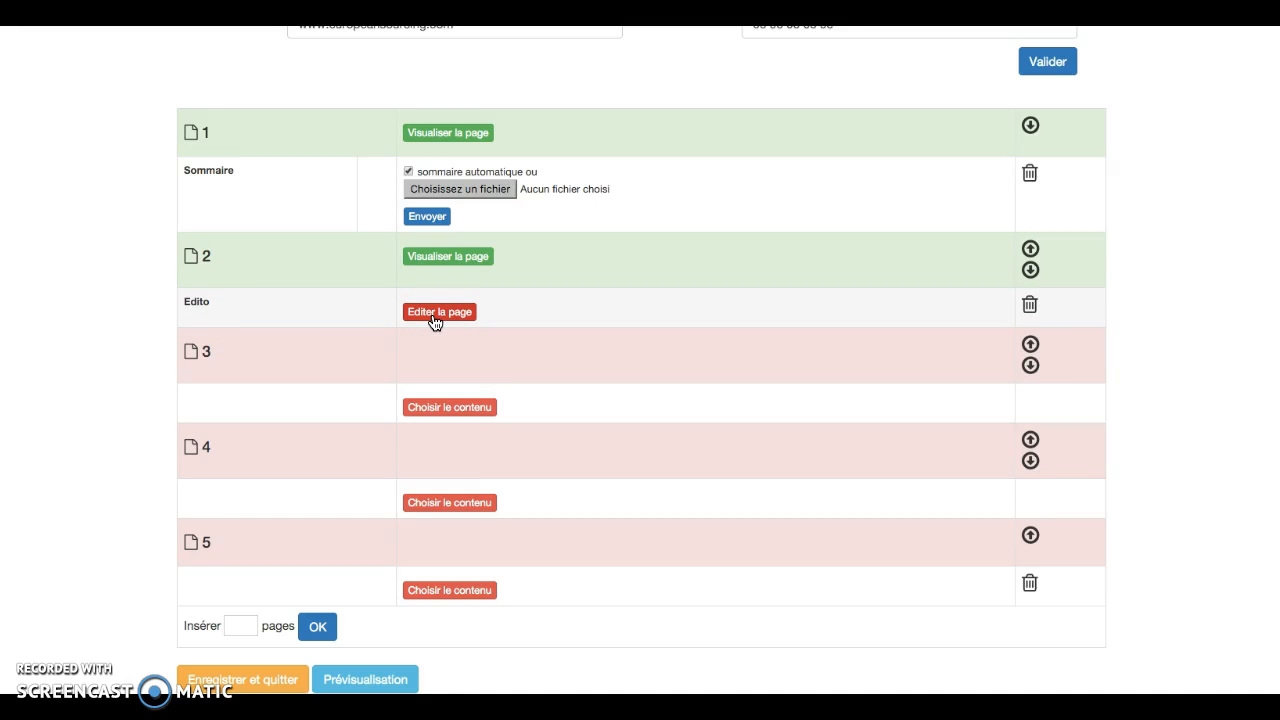
- Set the content of page 3 to the category page ECOLOGIE - ETHIQUE, validate it and keep the proposed page template
click(462, 410)
scroll(480, 400, down, 2)
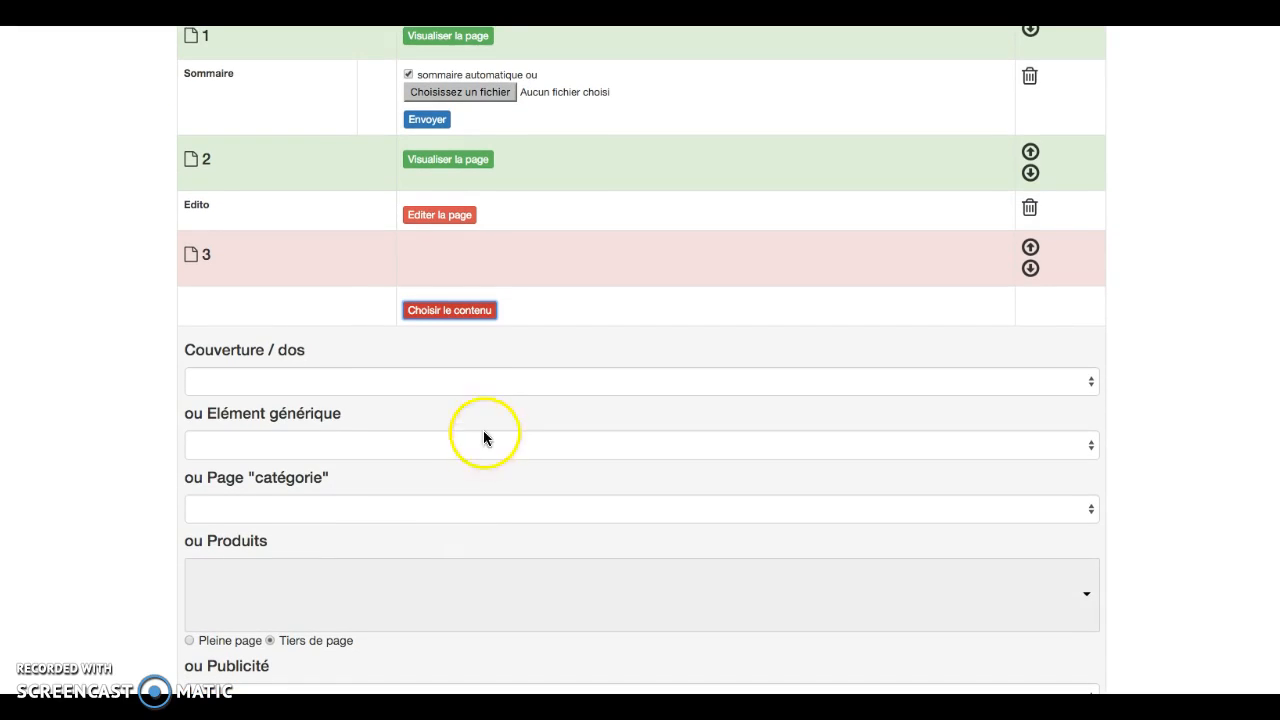
click(379, 516)
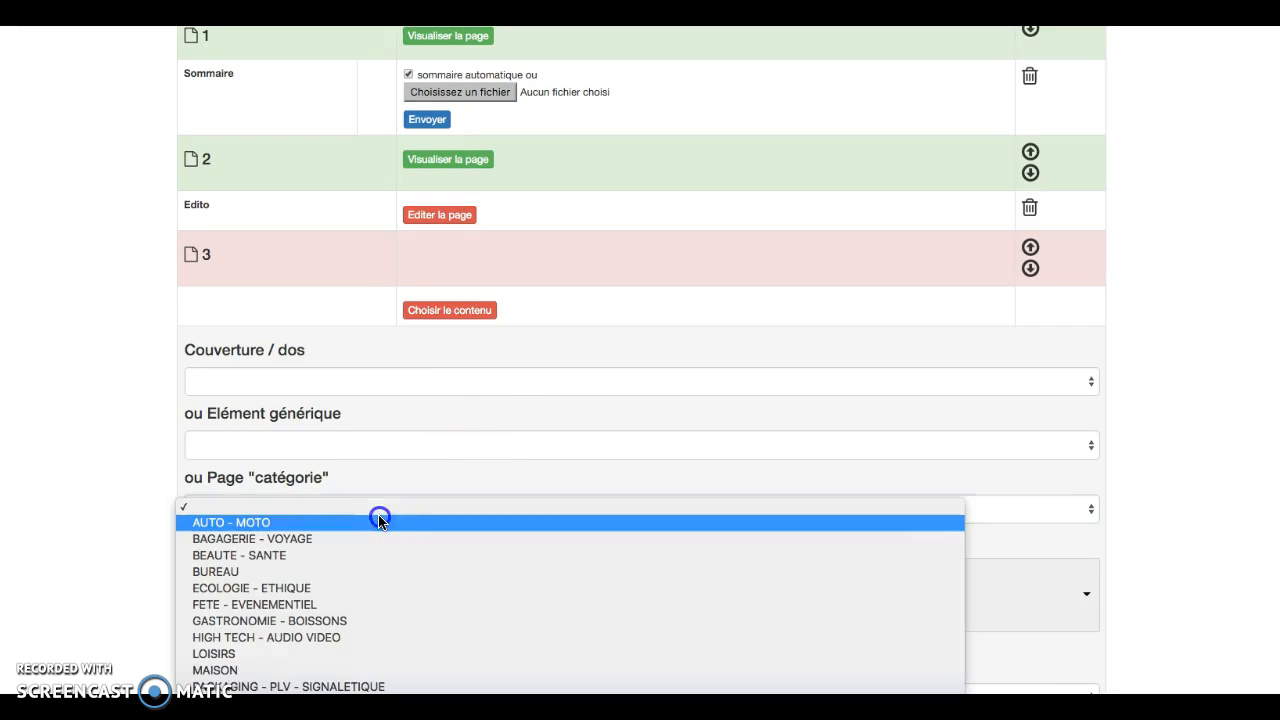
click(314, 588)
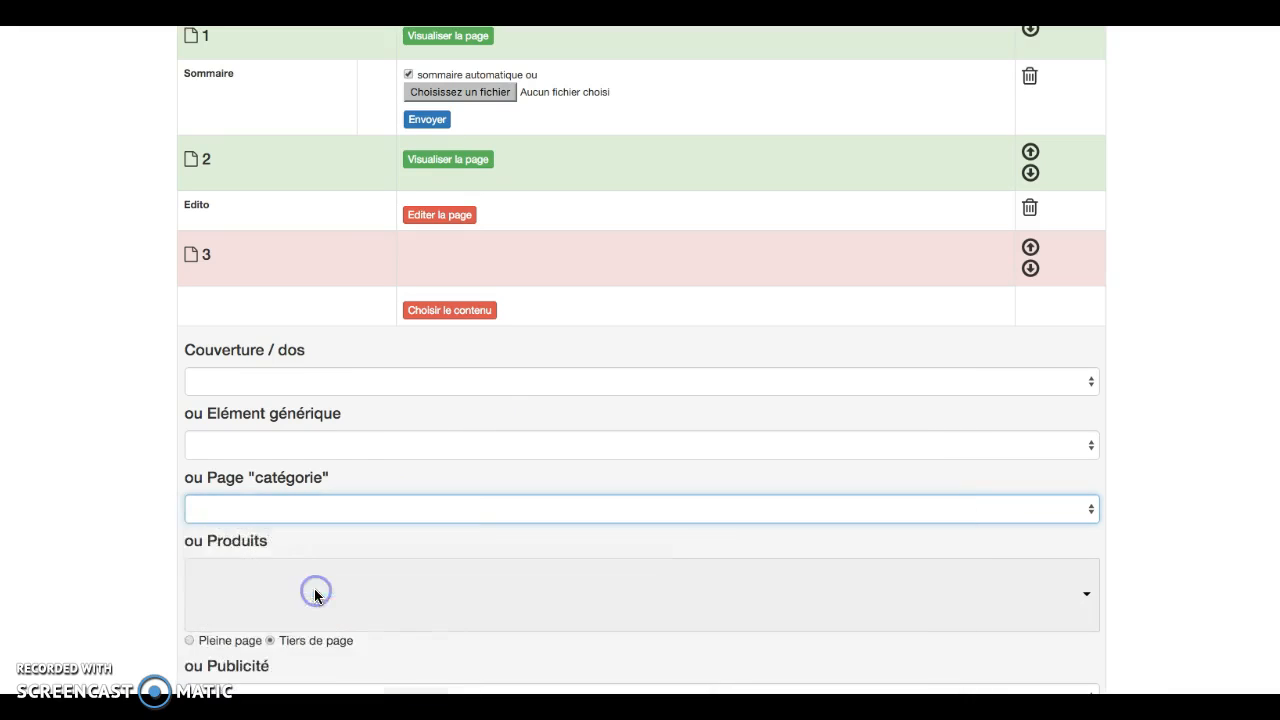
click(1071, 430)
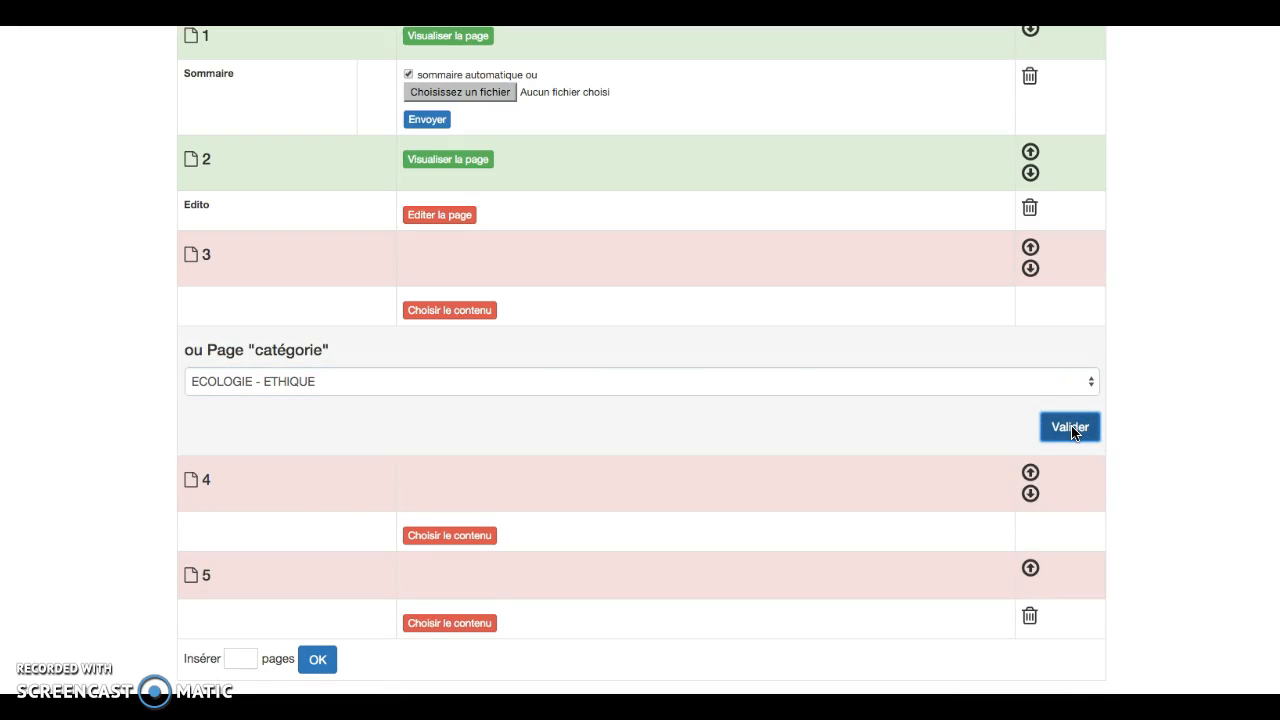
click(929, 412)
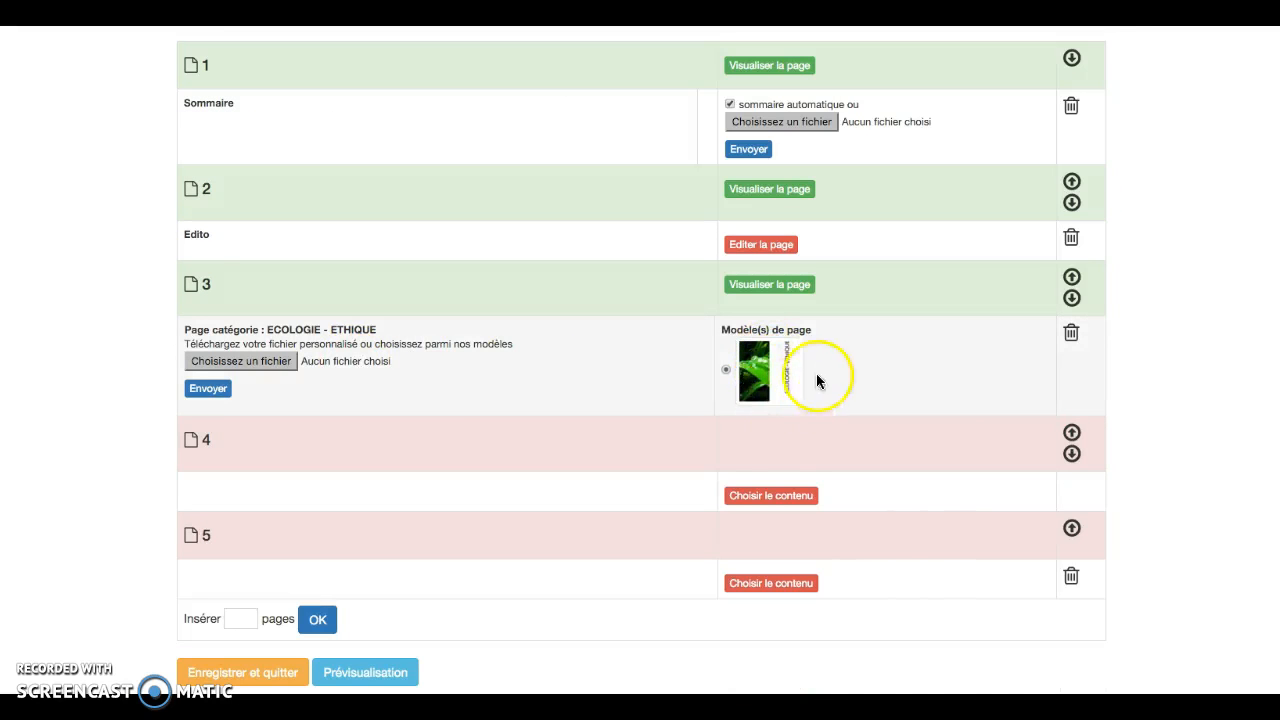
click(755, 399)
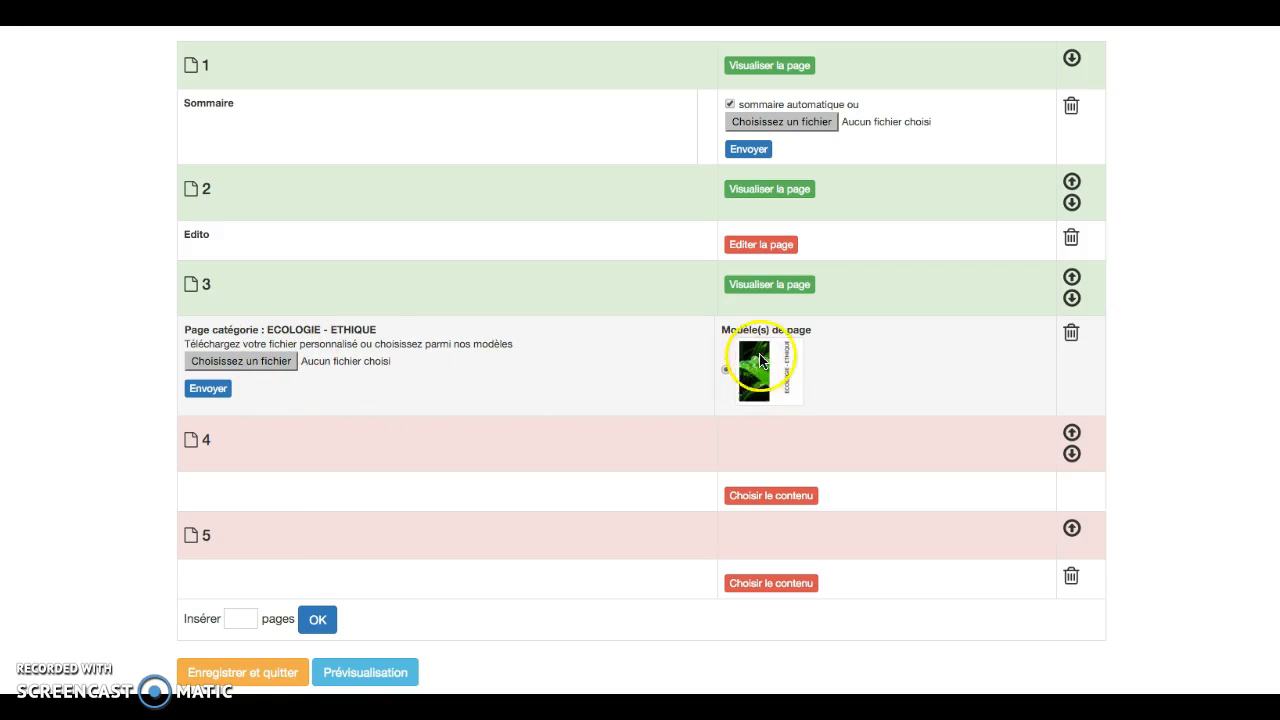
- Preview the catalogue as a PDF and check the summary entries and footer texts on page 1
click(361, 677)
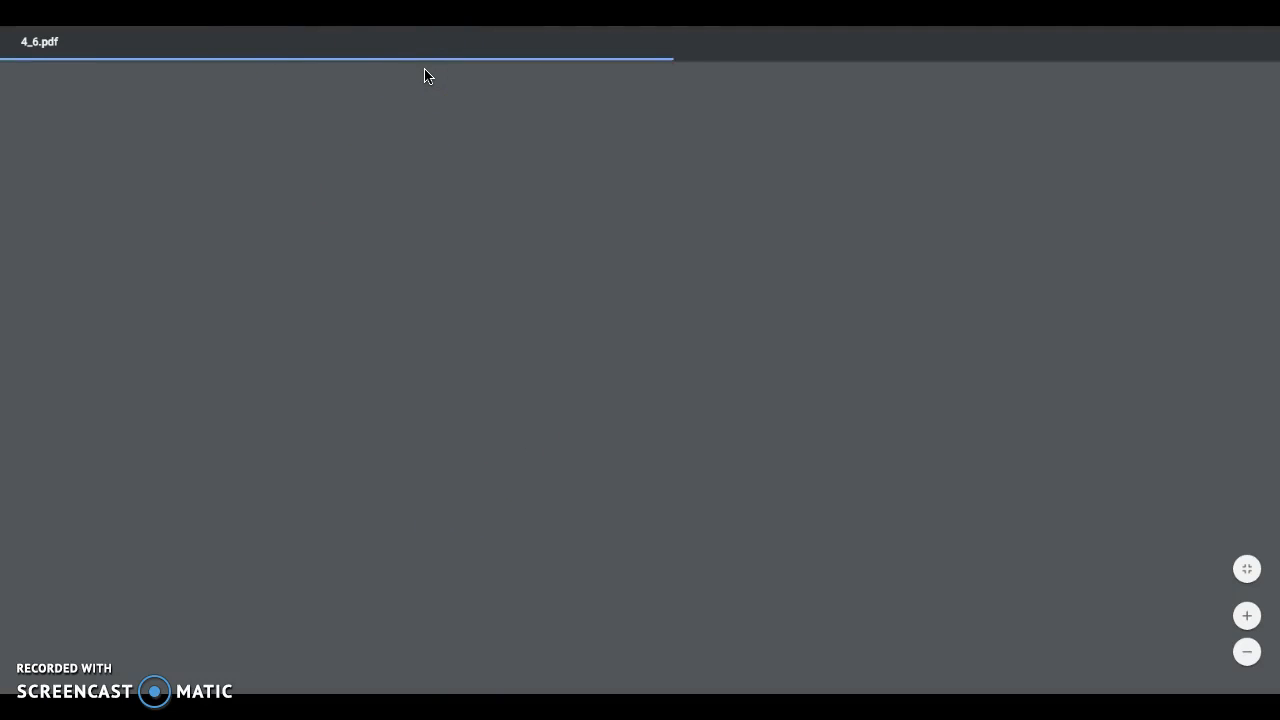
click(757, 154)
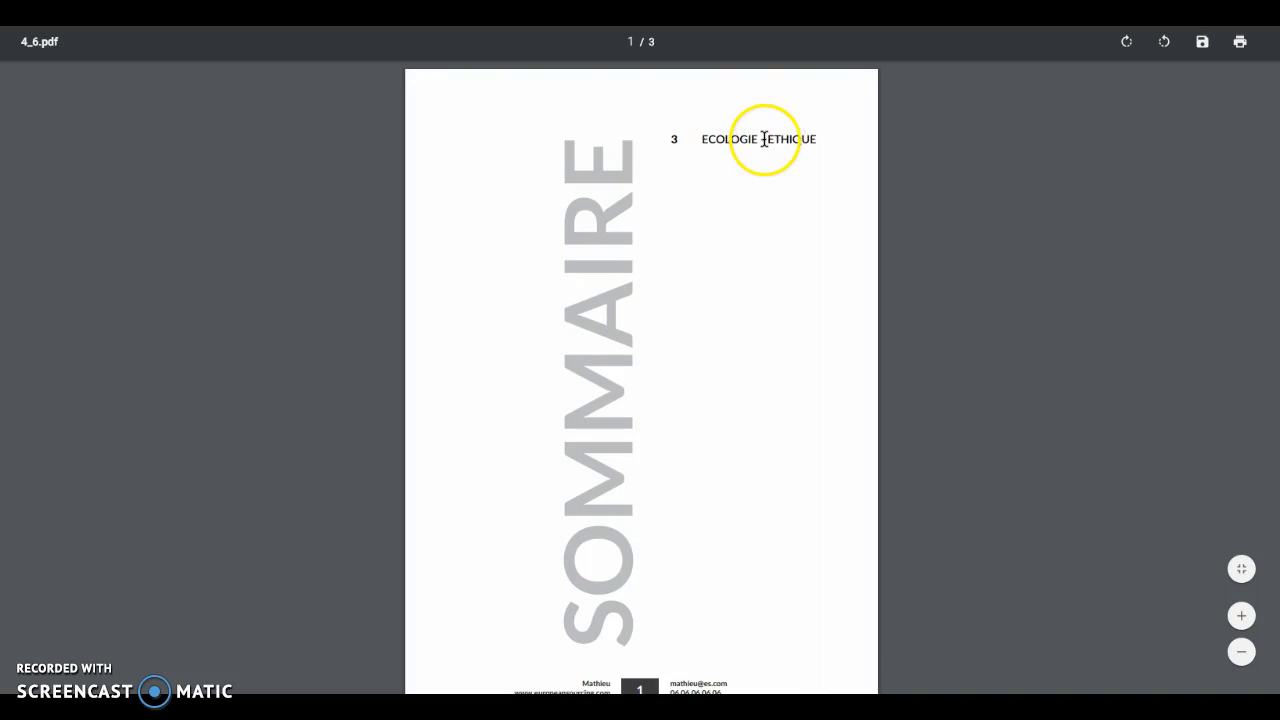
scroll(696, 230, down, 3)
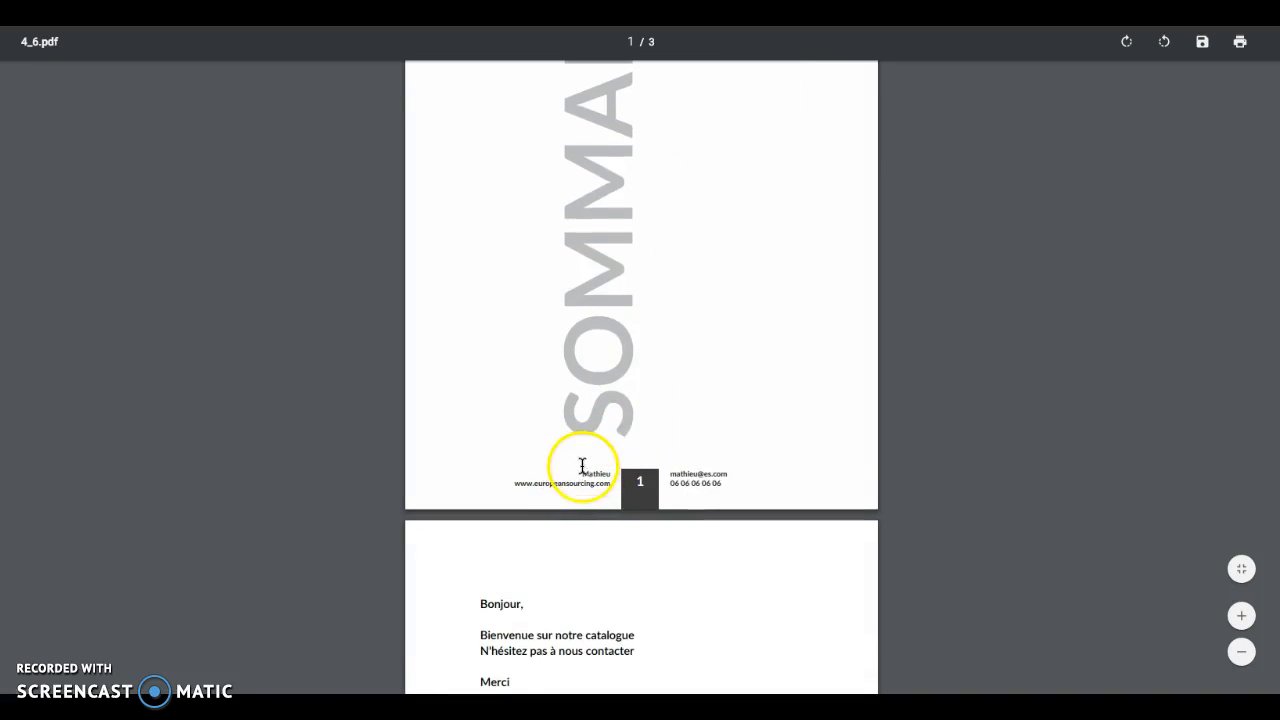
mouse_move(582, 472)
mouse_down()
mouse_move(640, 470)
mouse_move(590, 470)
mouse_up()
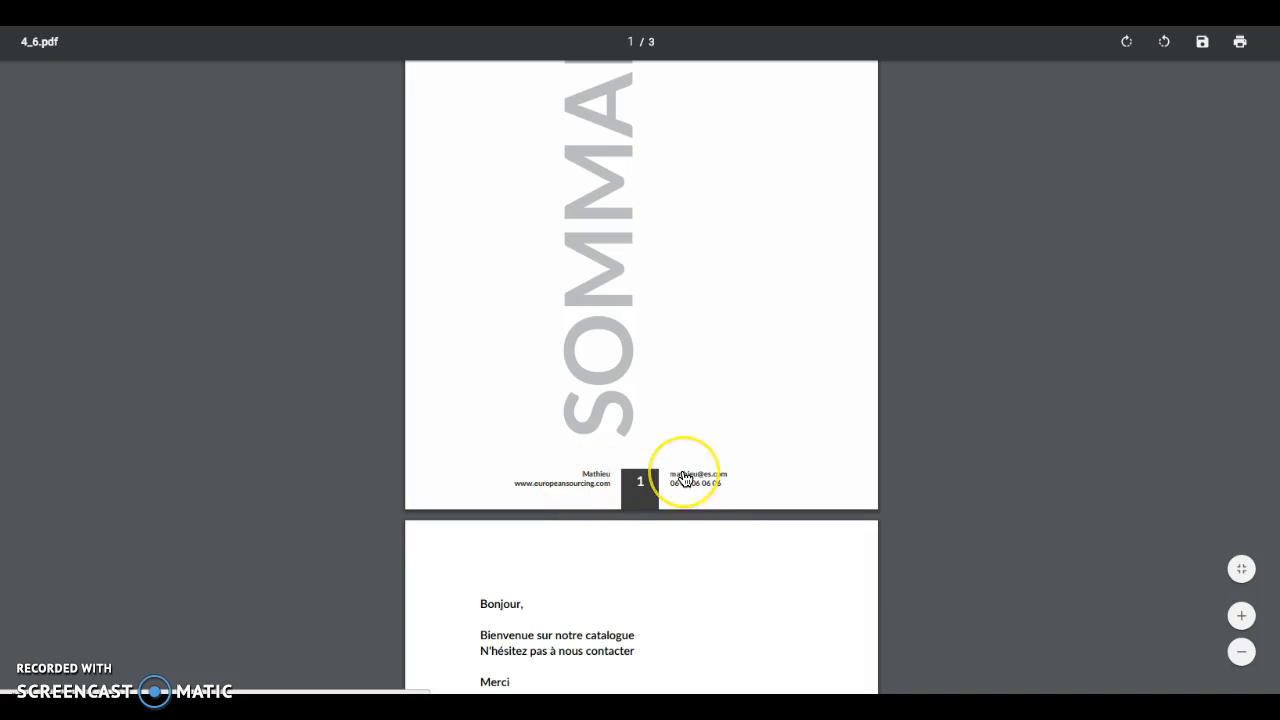
- Check the edito text on page 2 and the category page on page 3 of the PDF preview, and close the preview
scroll(683, 477, down, 1)
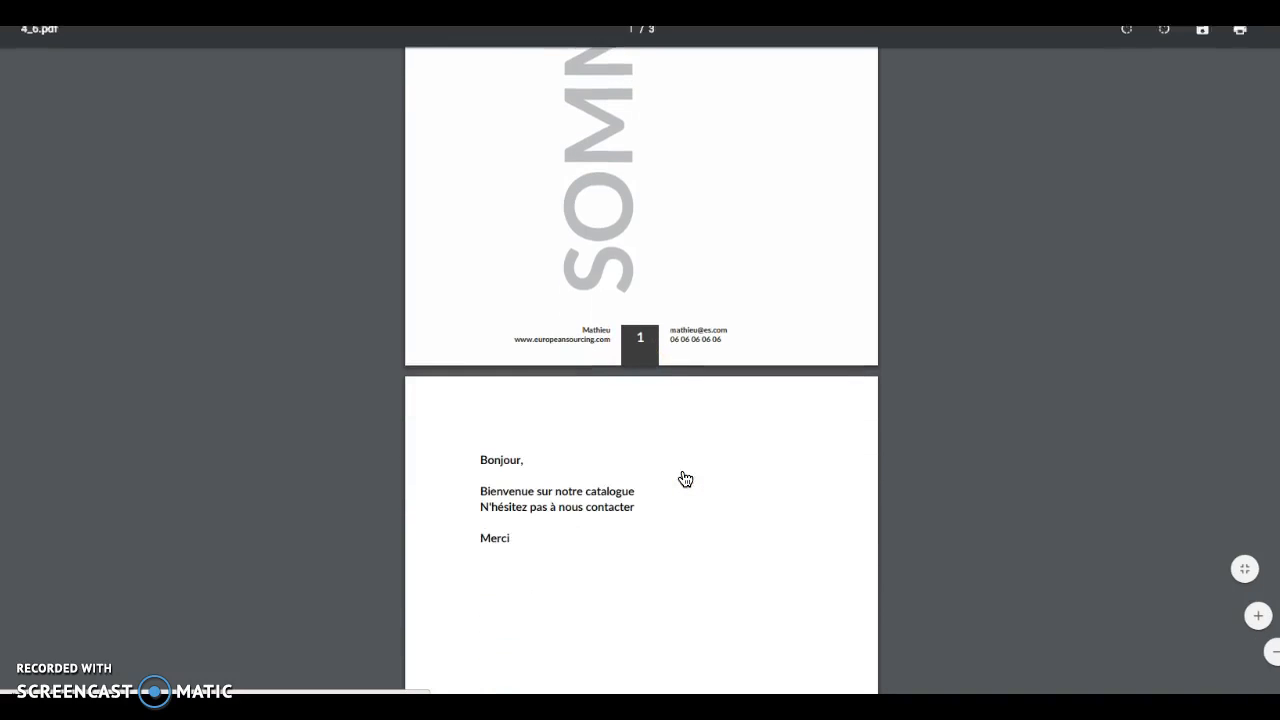
scroll(683, 477, down, 2)
click(680, 466)
click(480, 240)
drag(480, 240, 660, 303)
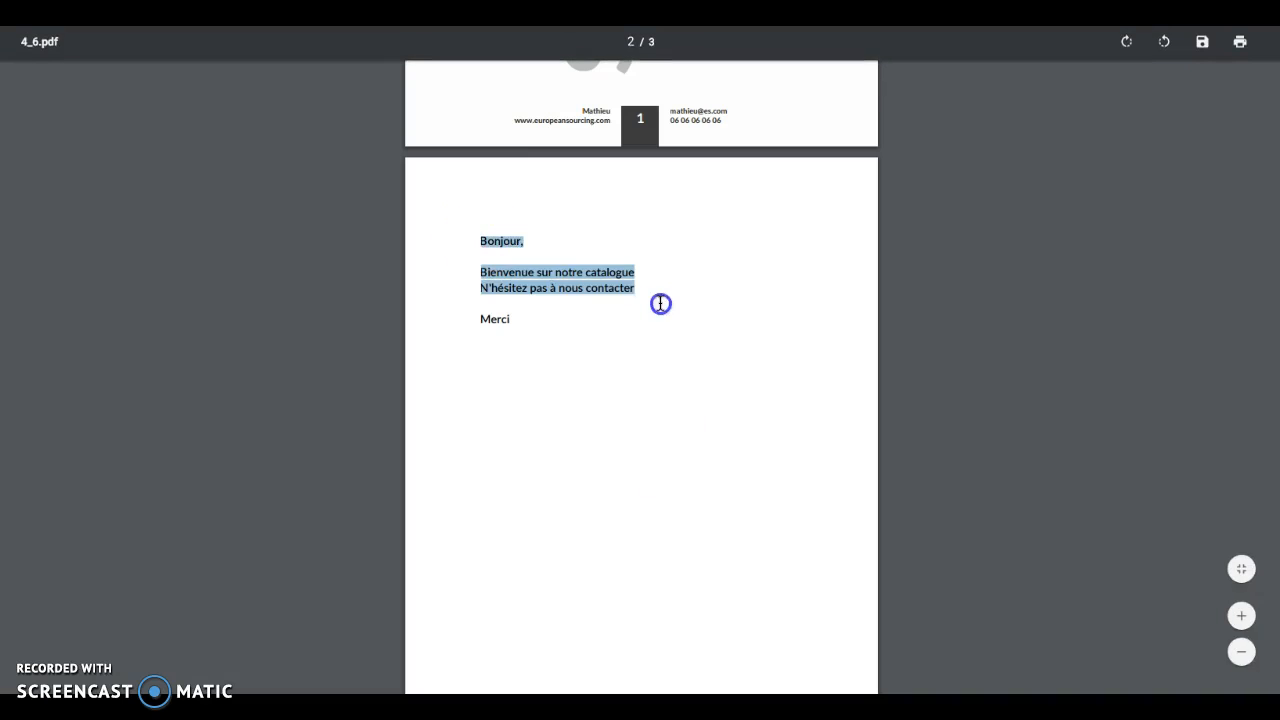
click(636, 357)
scroll(637, 352, down, 7)
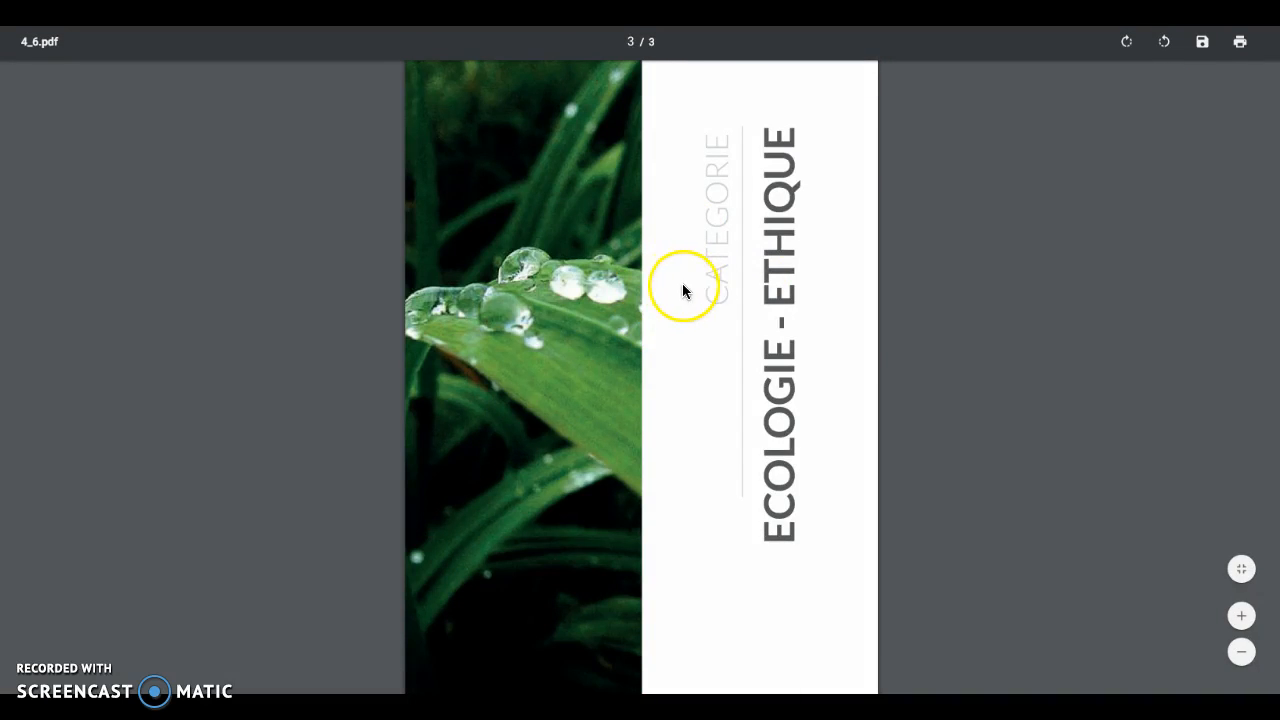
scroll(723, 294, up, 5)
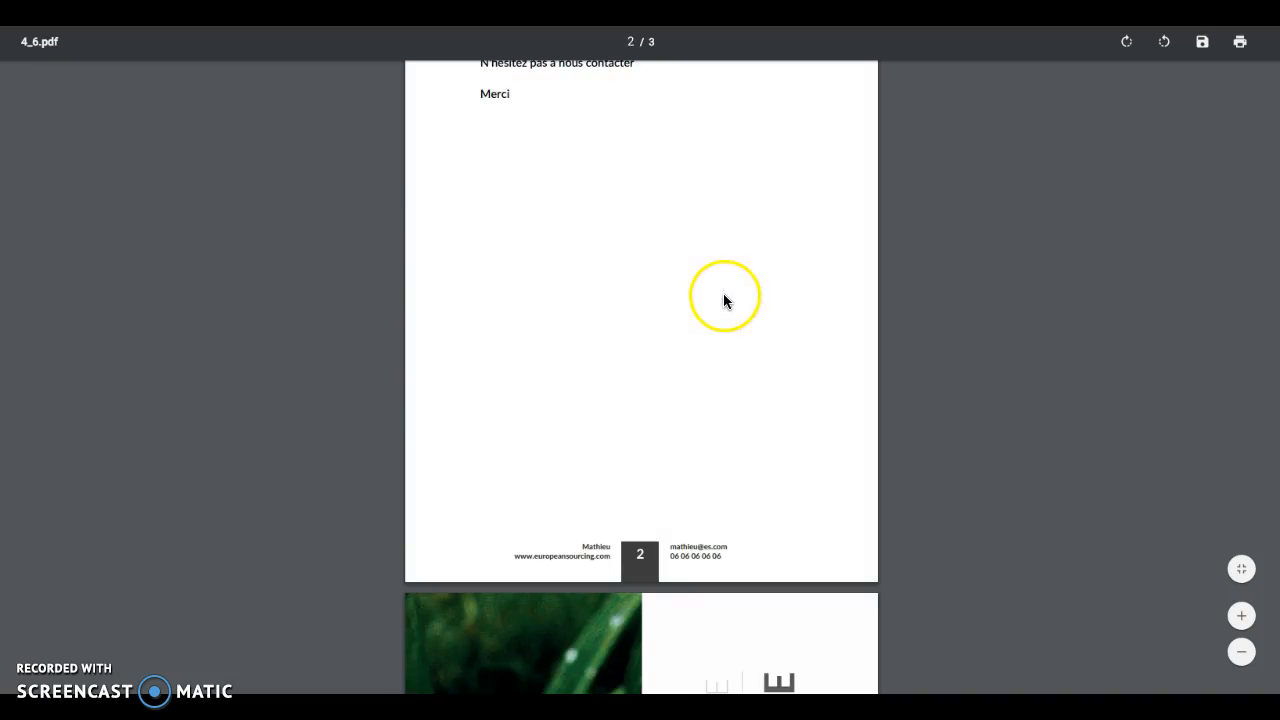
scroll(724, 300, up, 10)
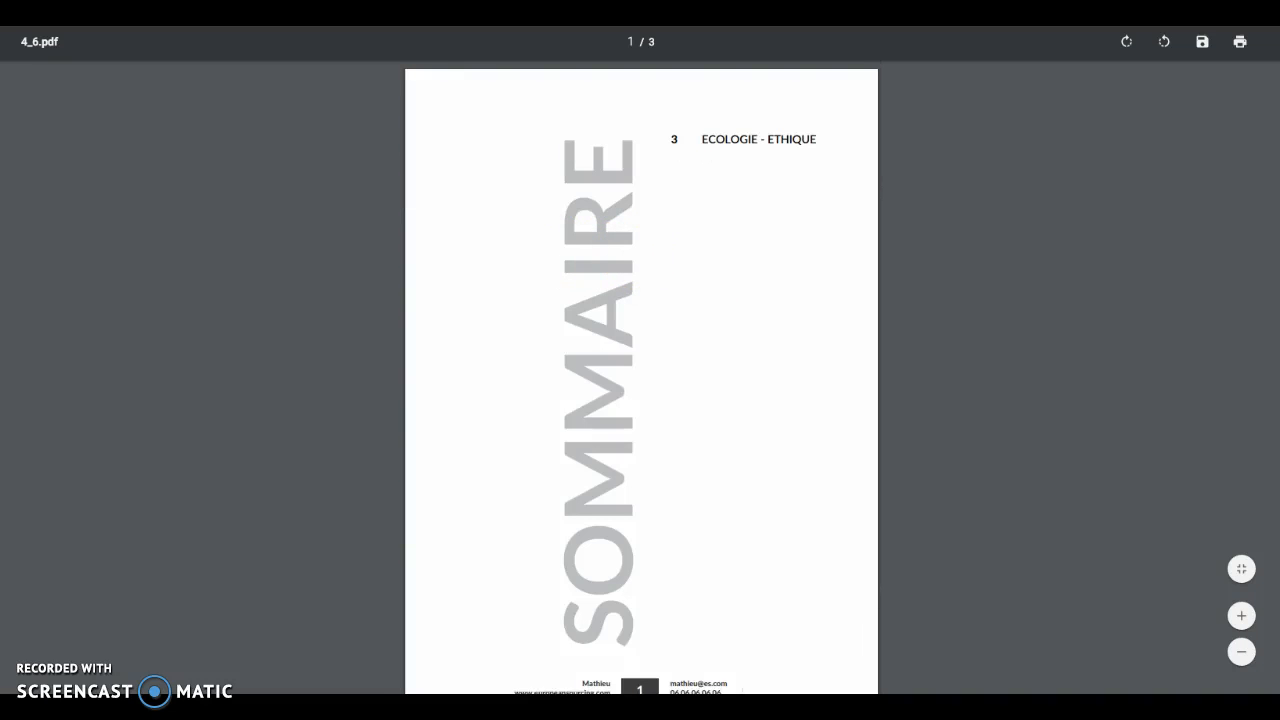
key(super+w)
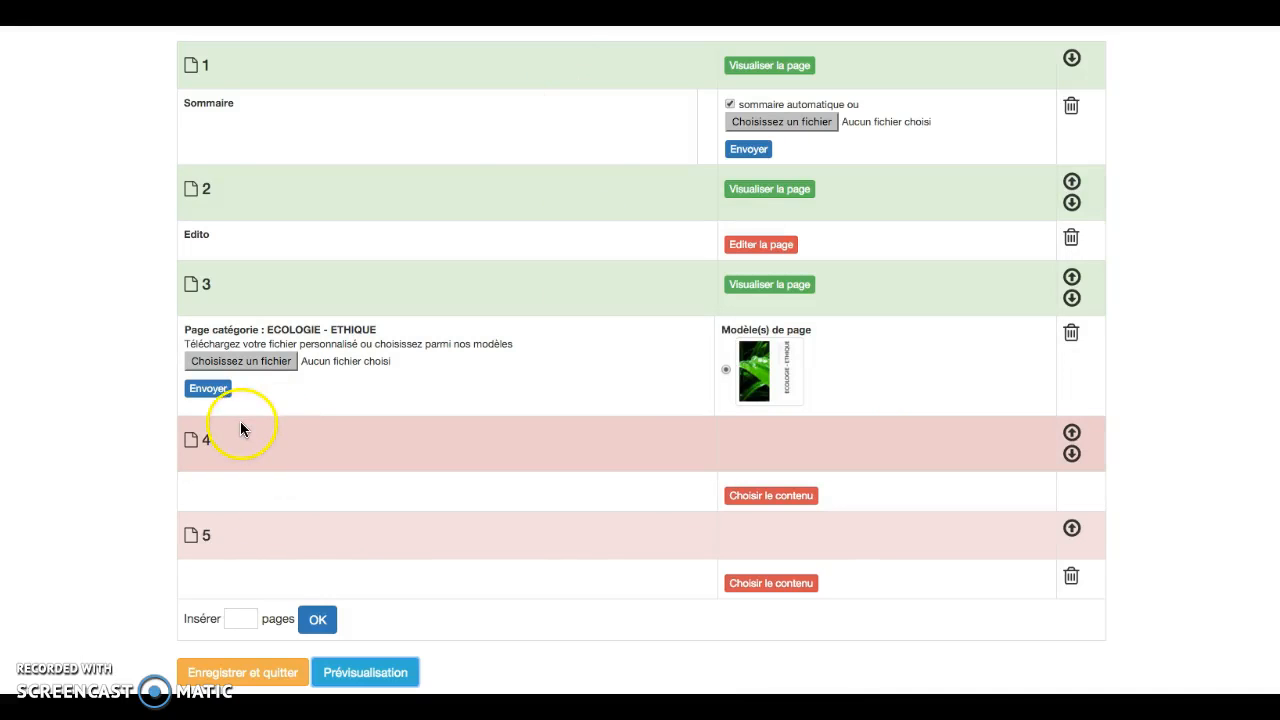
- Set the content of page 4 to the product Cahier Gulliver in the Pleine page format and validate it
click(765, 497)
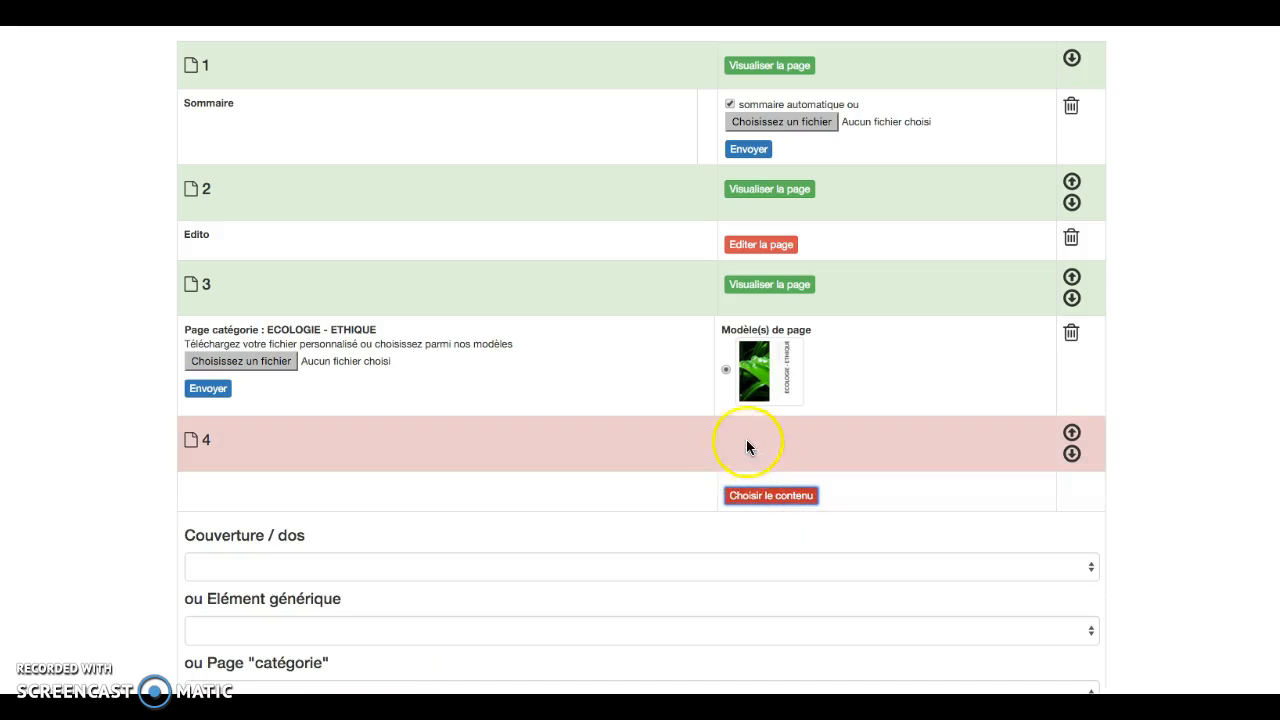
scroll(565, 397, down, 5)
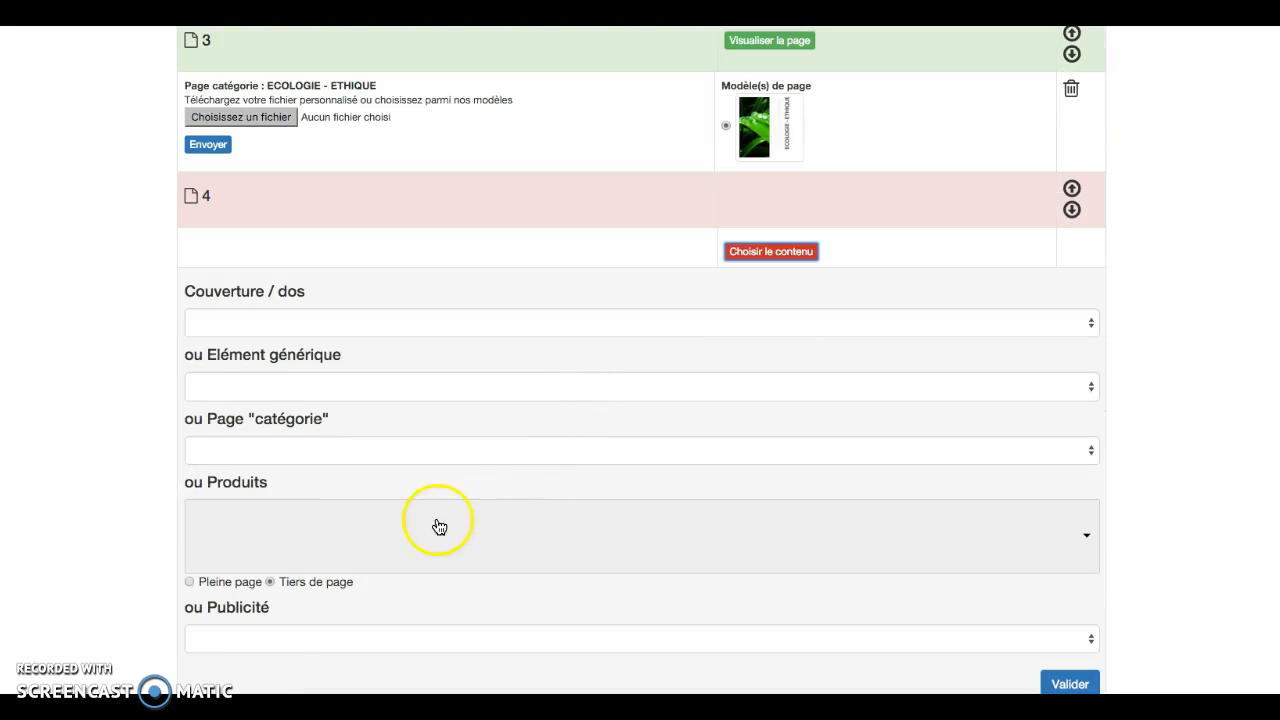
click(190, 582)
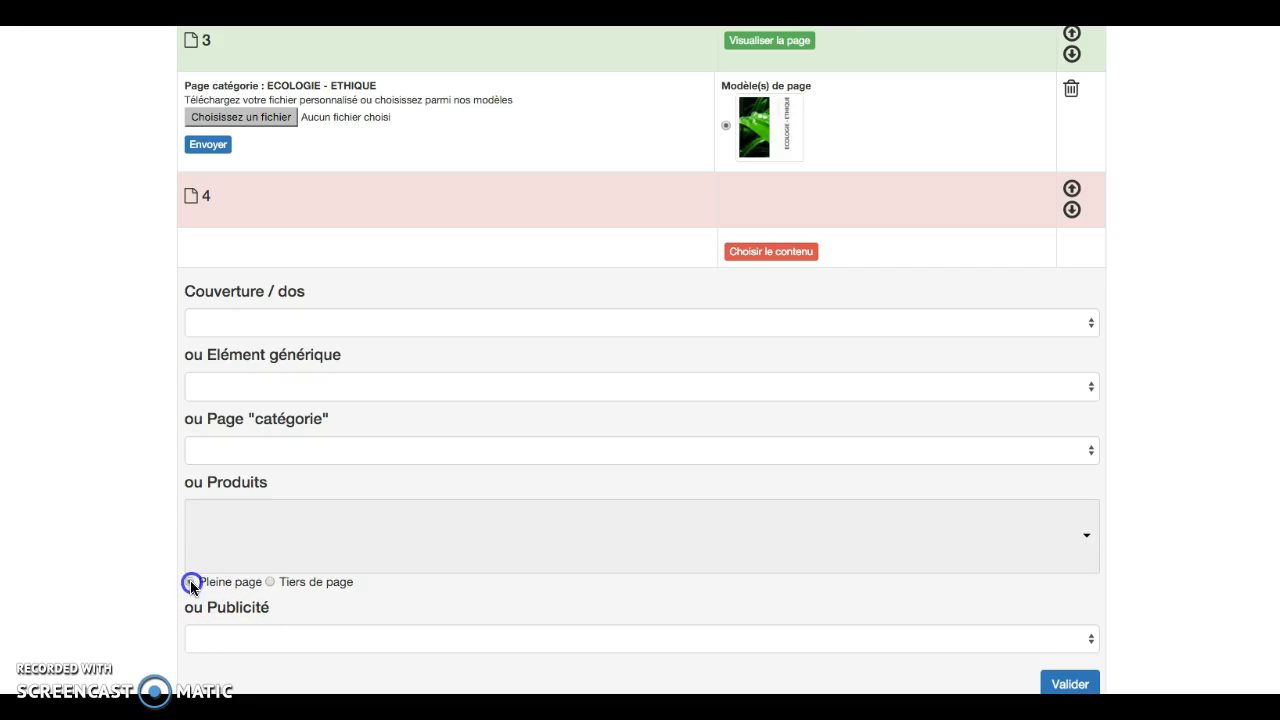
click(337, 543)
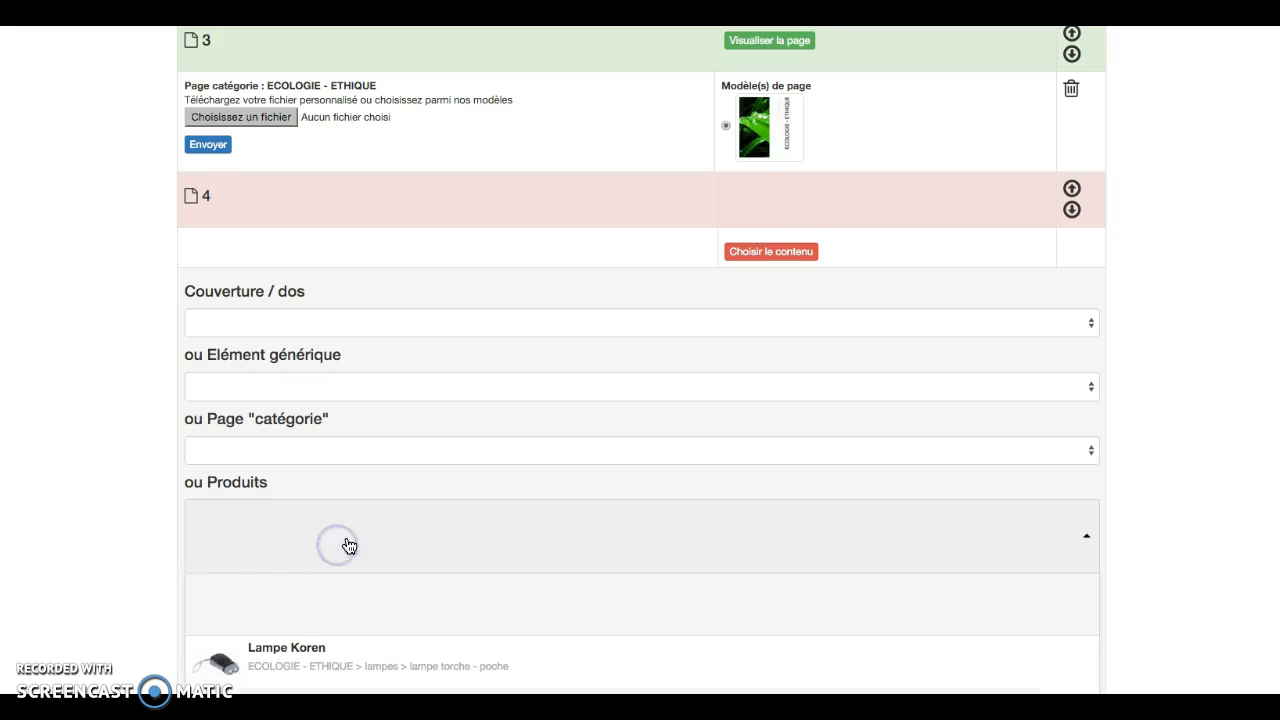
scroll(385, 527, down, 1)
scroll(385, 527, down, 2)
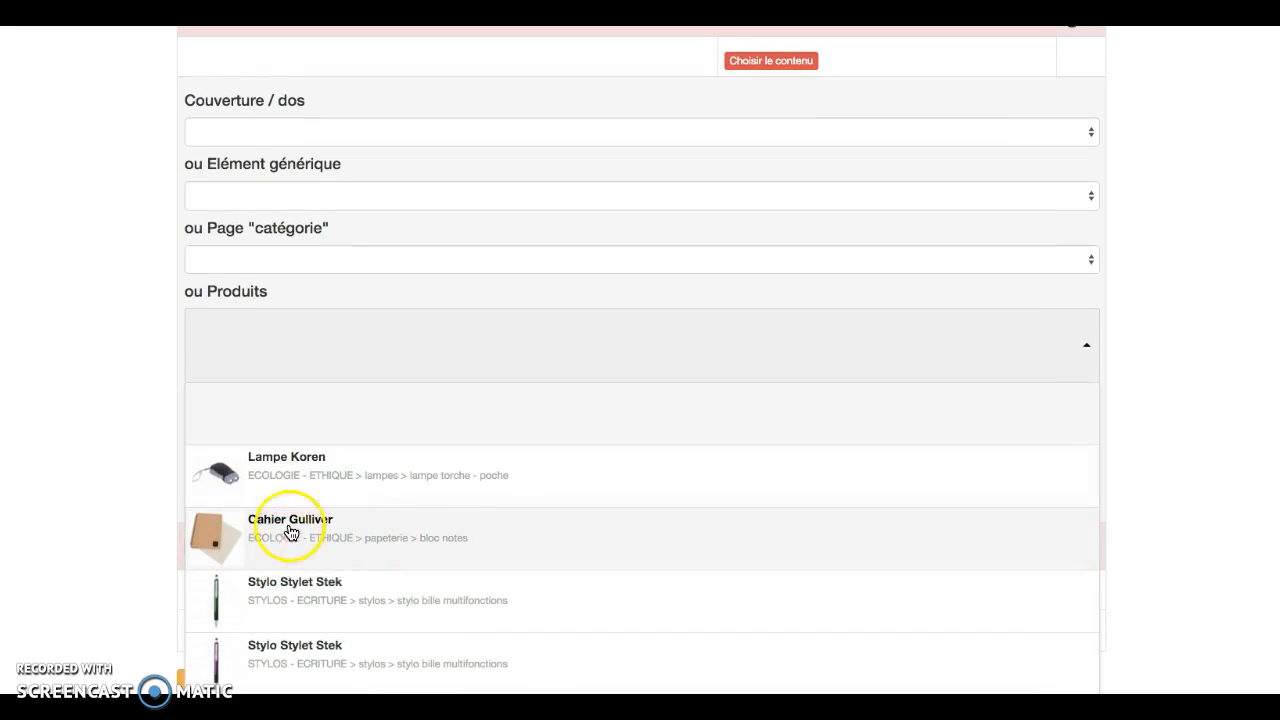
click(274, 526)
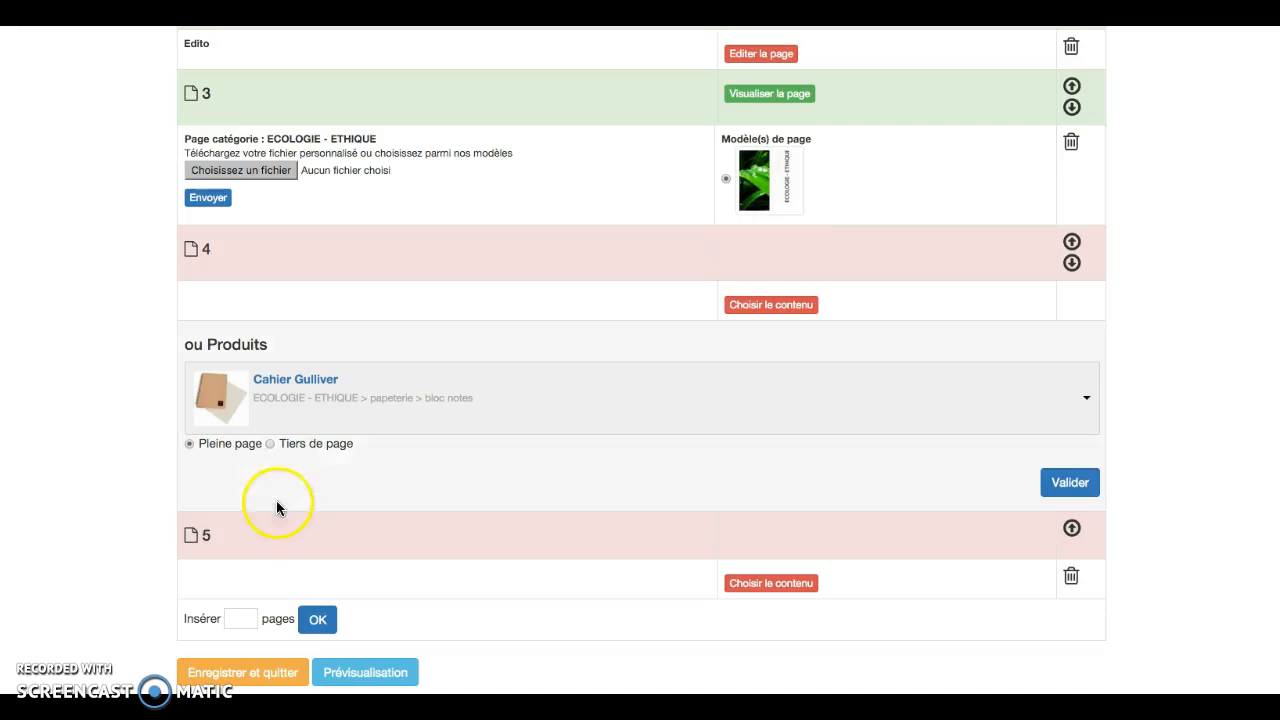
click(1073, 484)
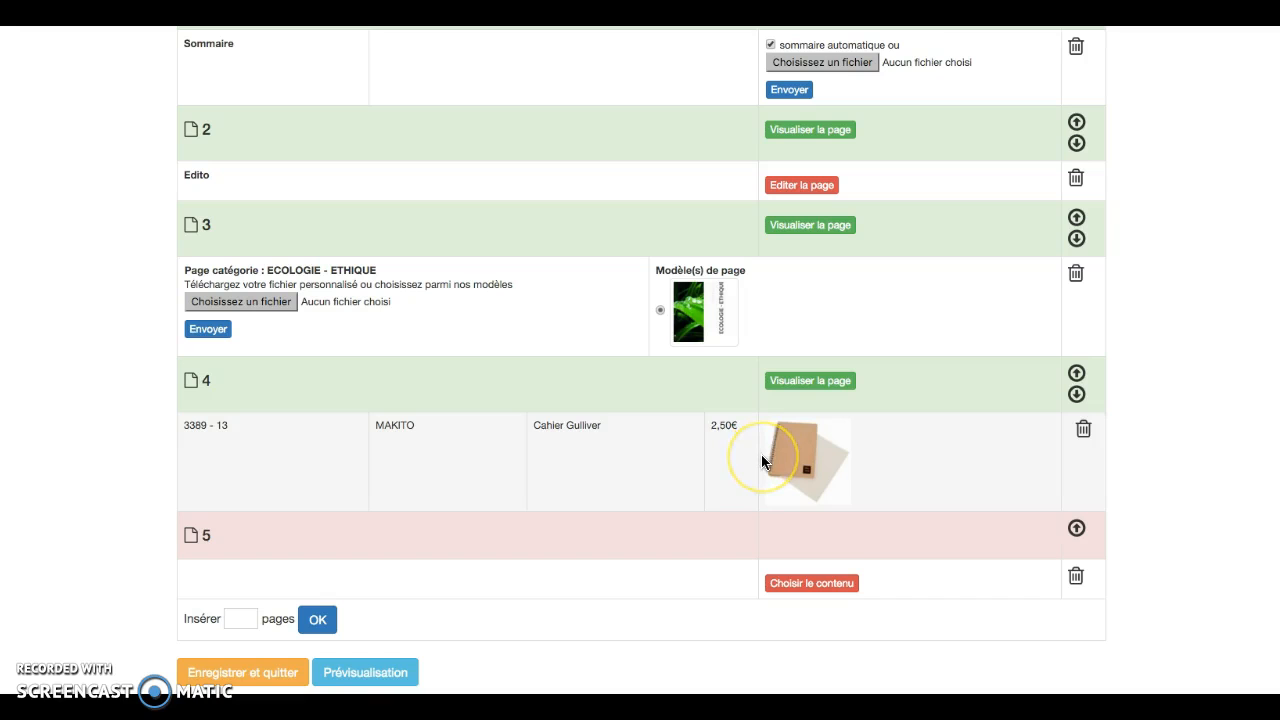
- Set the content of page 5 to the product Lampe Koren in the Tiers de page format and validate it
click(816, 584)
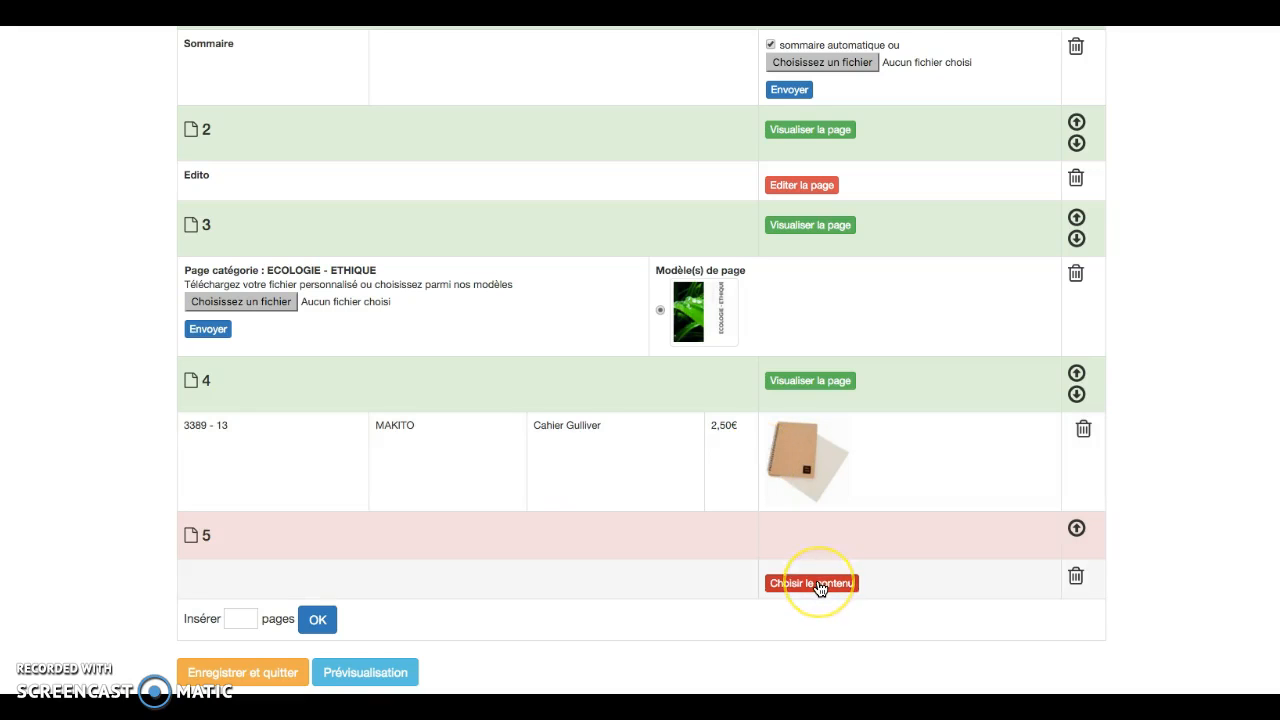
scroll(585, 525, down, 3)
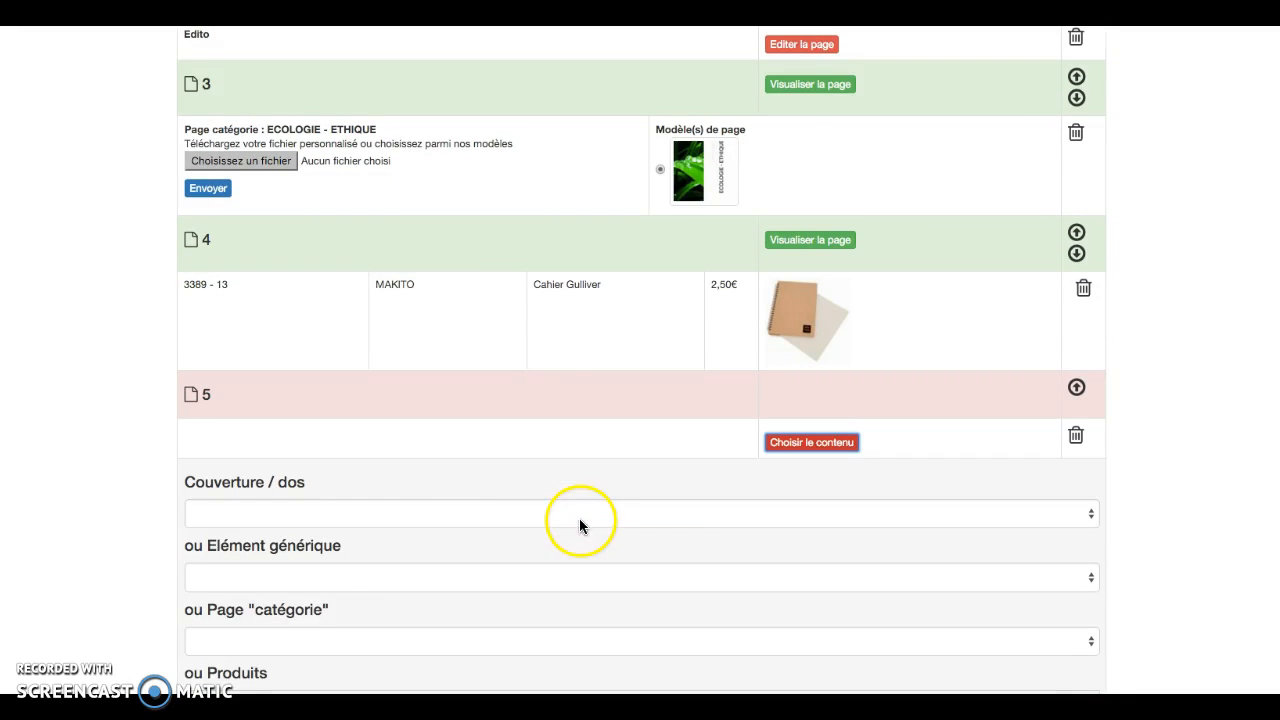
scroll(340, 576, down, 3)
scroll(323, 580, down, 2)
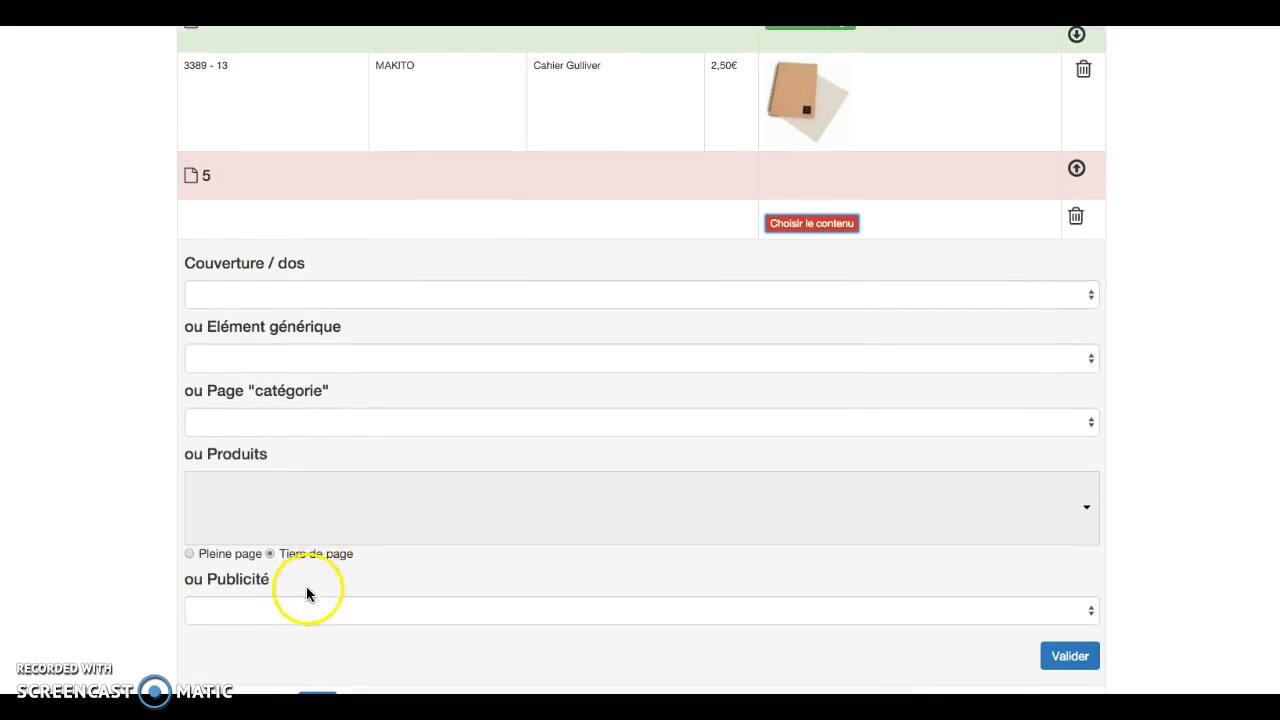
click(346, 505)
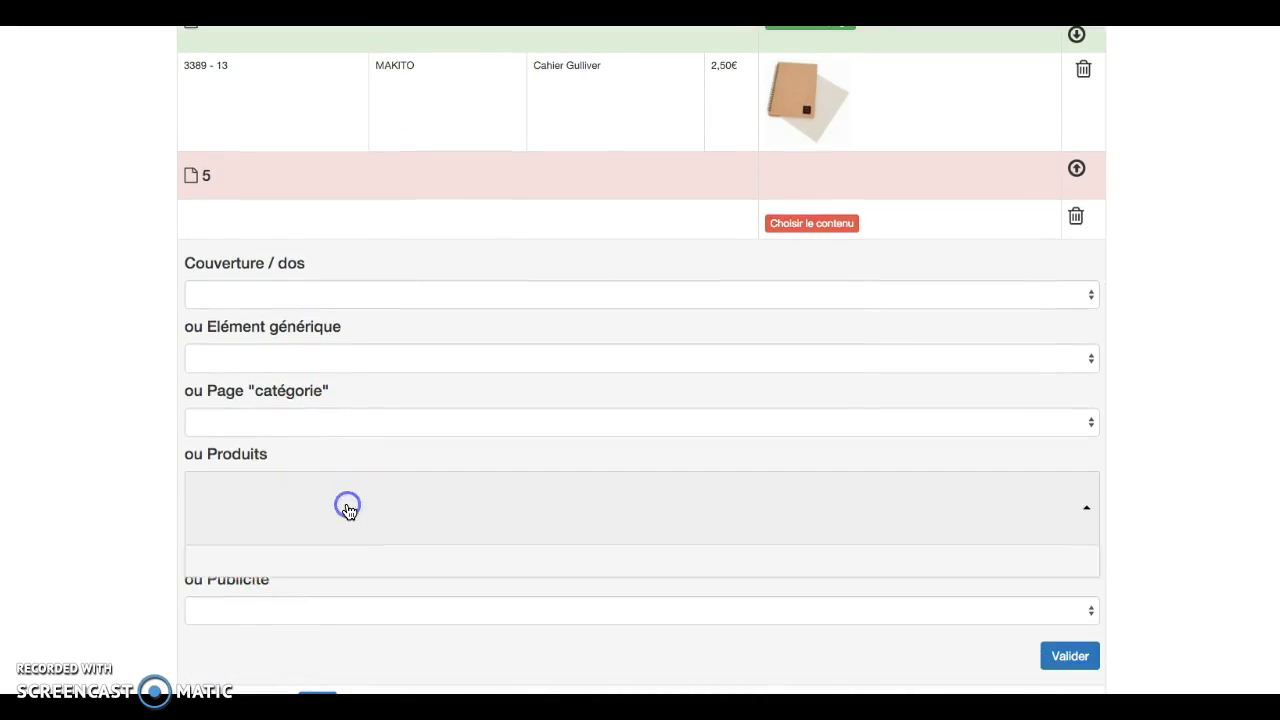
scroll(351, 510, down, 2)
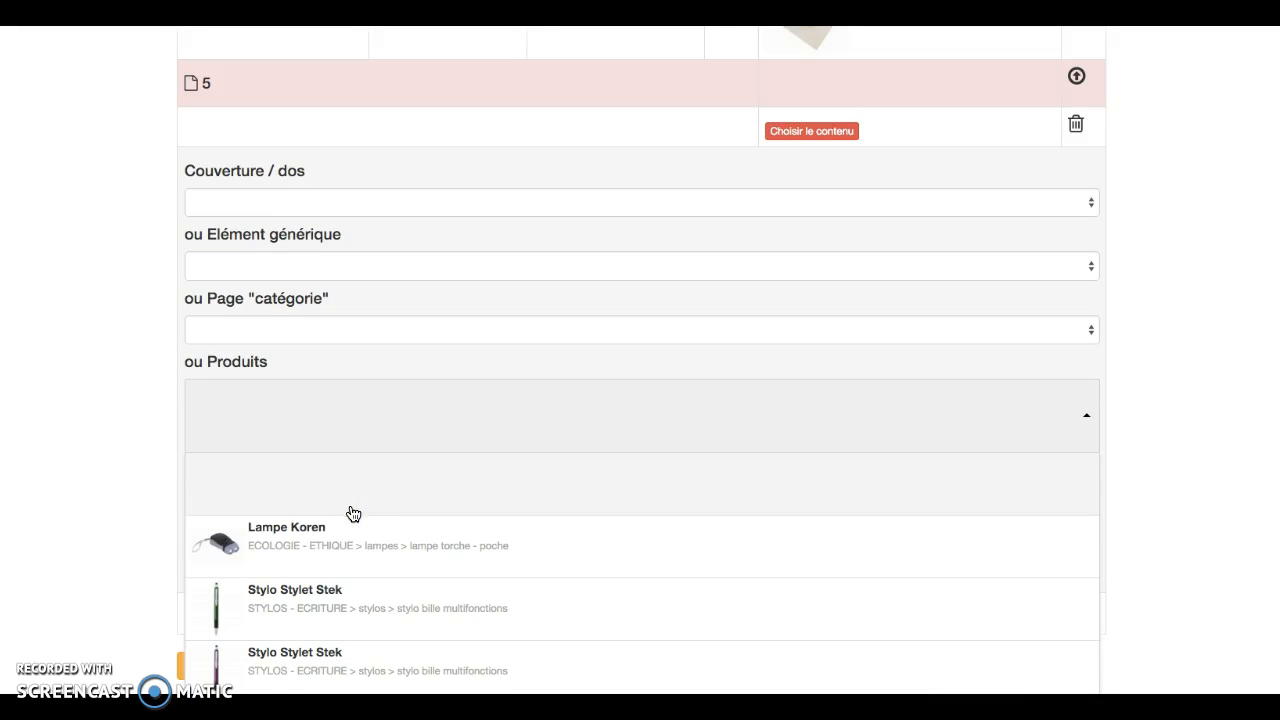
click(284, 551)
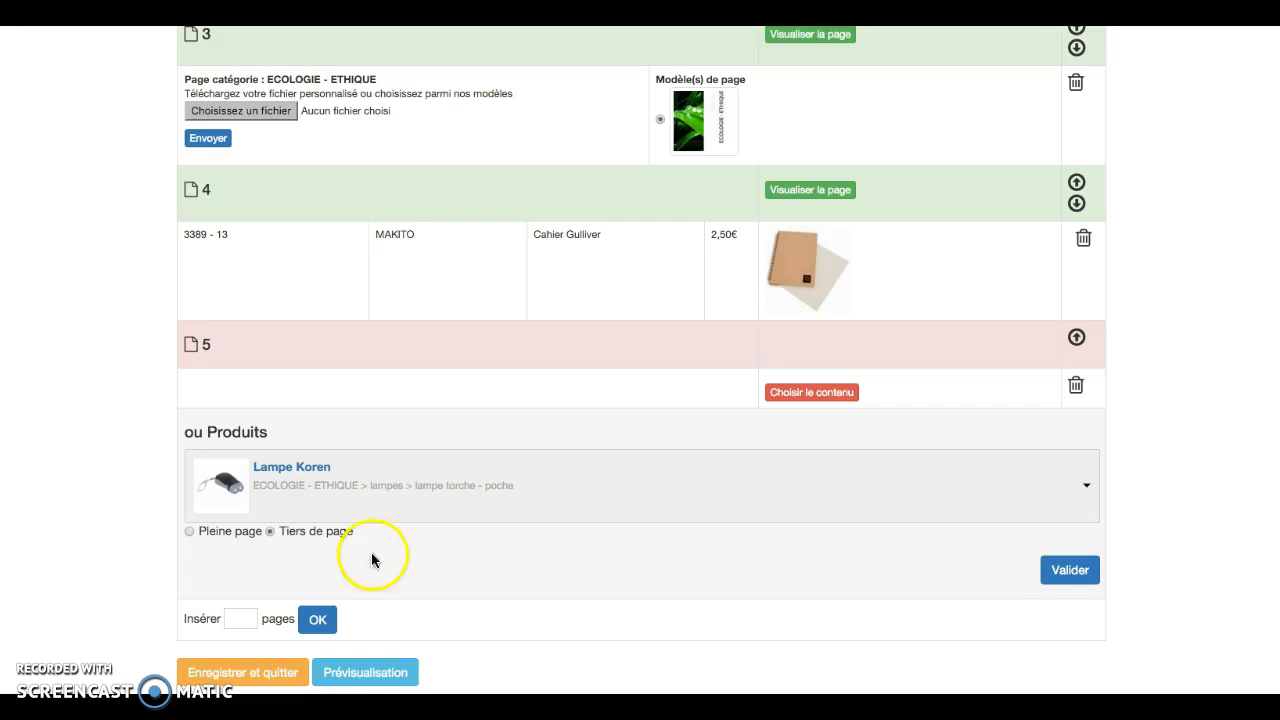
click(1070, 573)
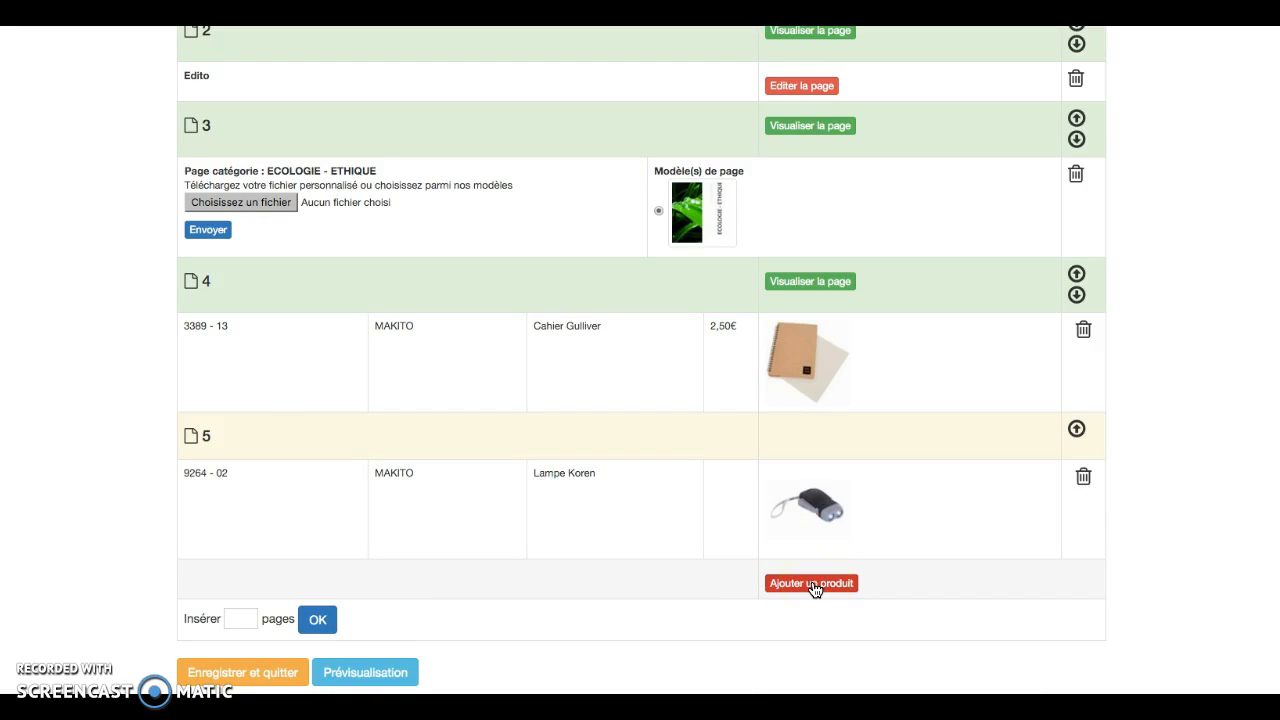
- Add the green Stylo Stylet Stek as the second product on page 5 and validate it
click(811, 584)
scroll(812, 580, down, 1)
click(800, 537)
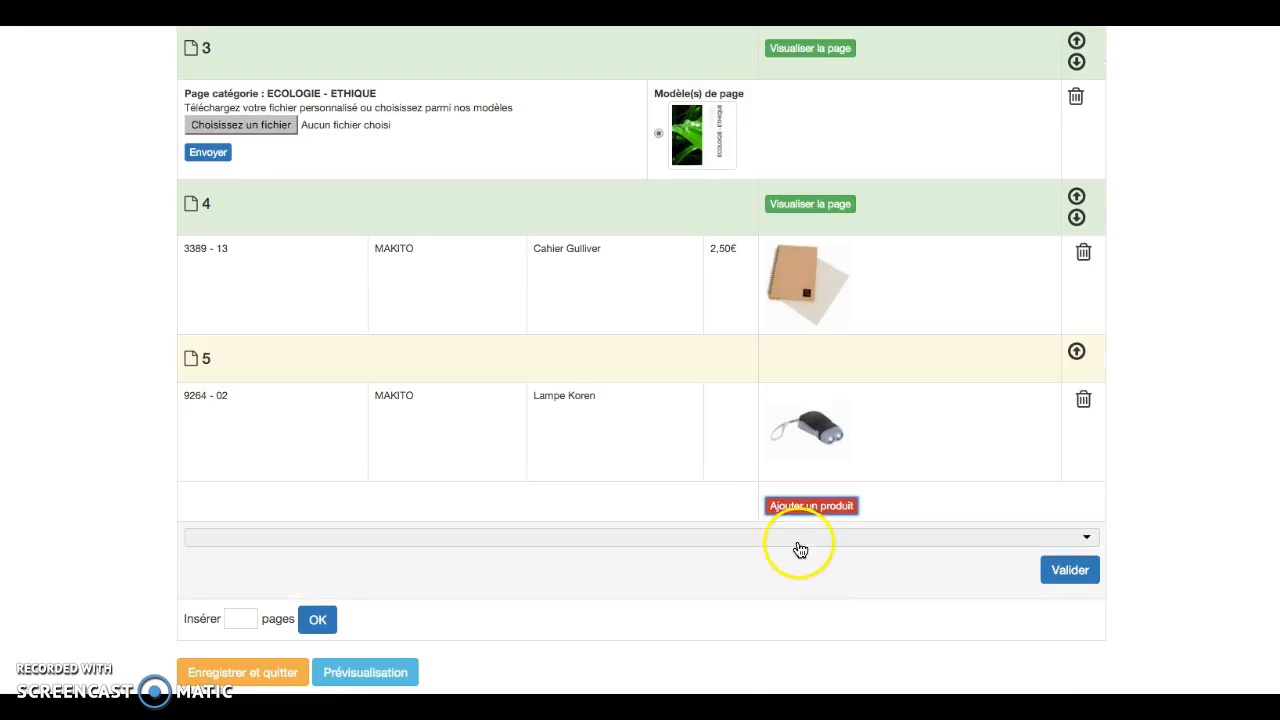
click(499, 583)
click(1072, 626)
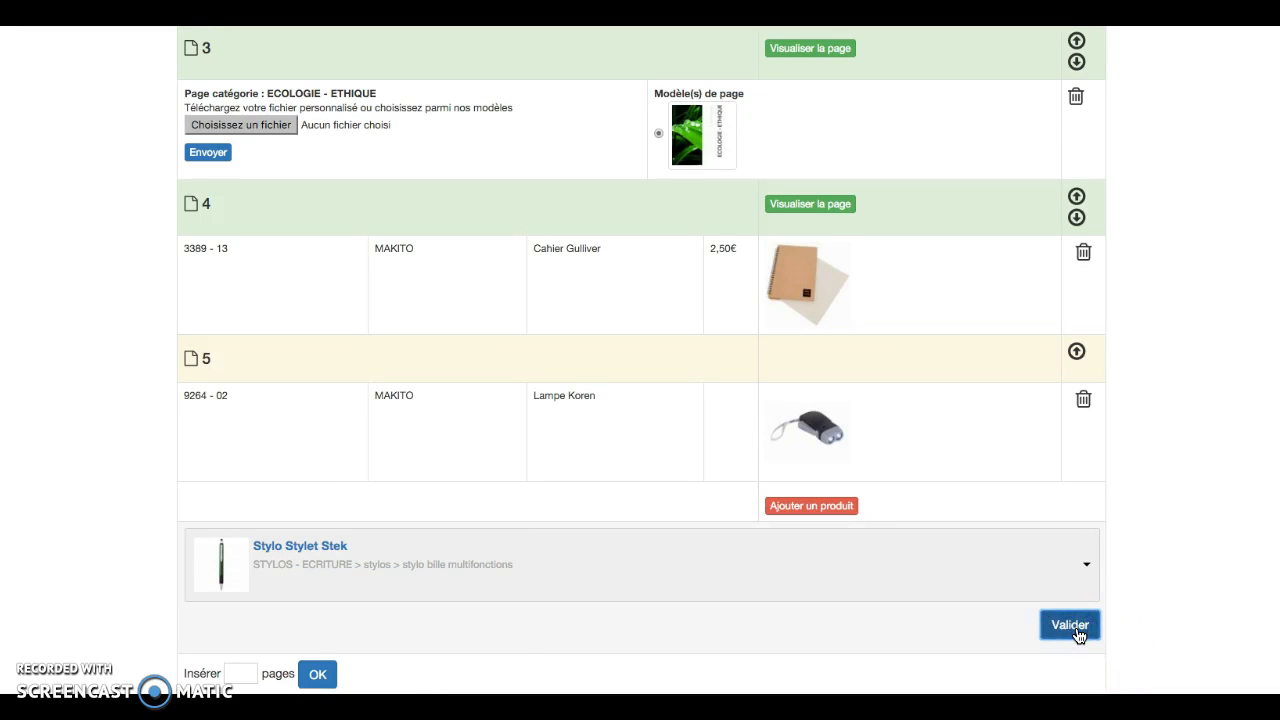
- Add the purple Stylo Stylet Stek as the third product on page 5 and validate it
scroll(820, 560, down, 1)
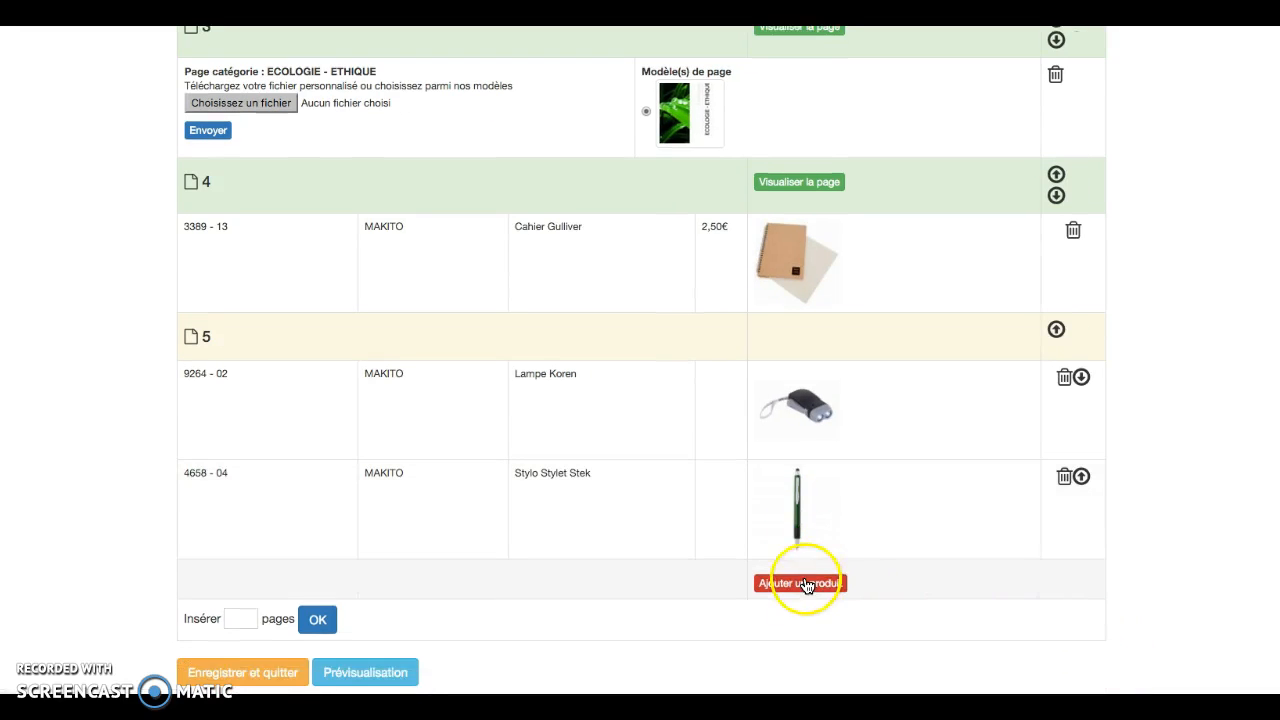
click(806, 586)
click(966, 614)
scroll(767, 610, down, 1)
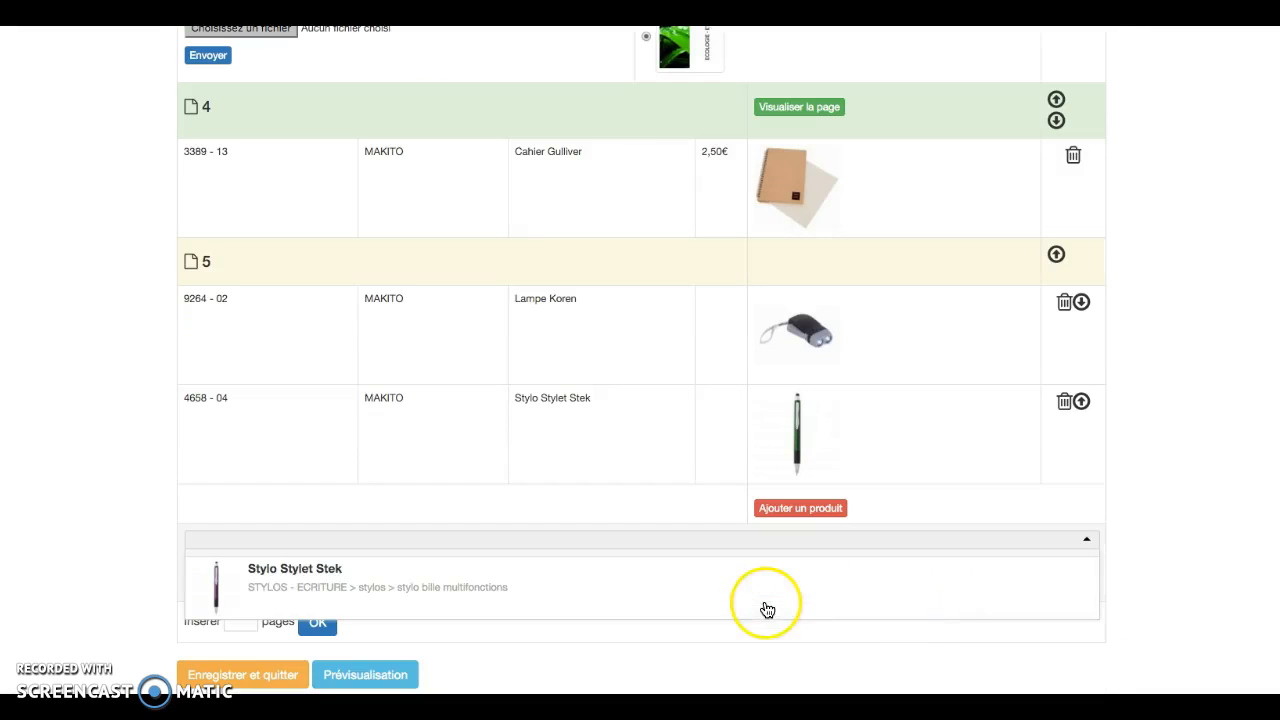
click(600, 588)
click(1070, 628)
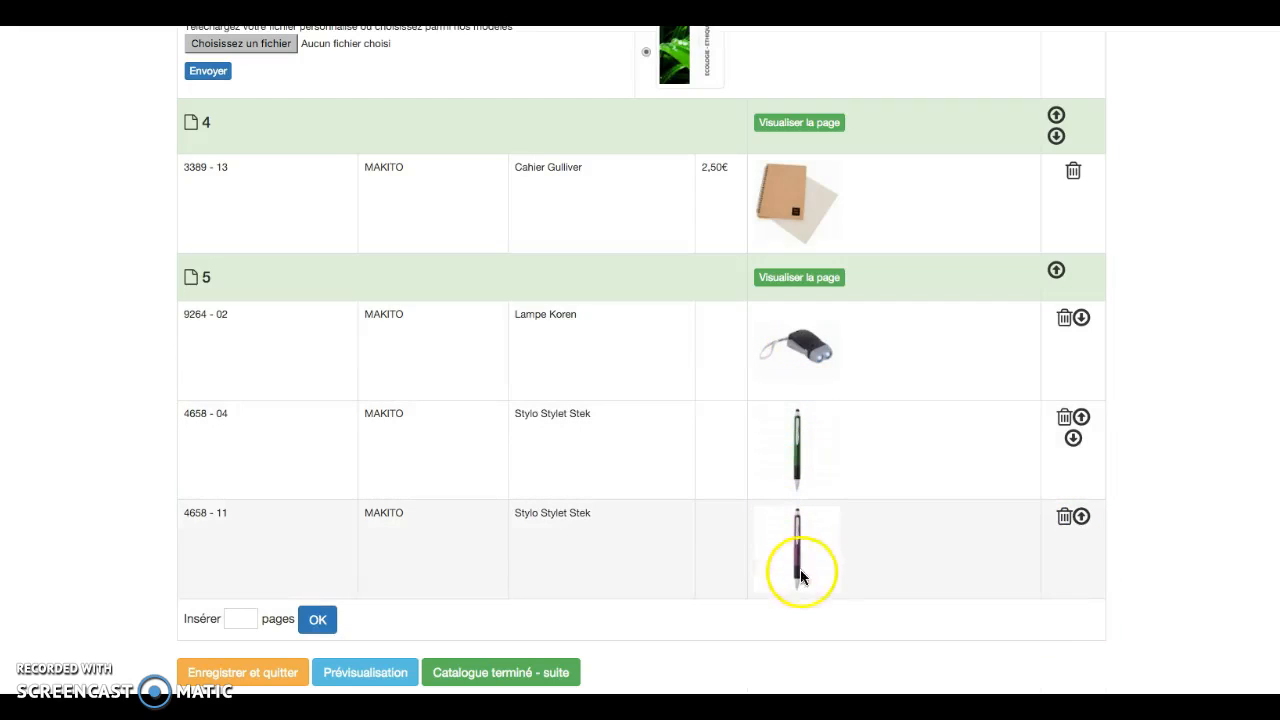
- Move the green Stylo Stylet Stek above Lampe Koren on page 5, and move that whole page up ahead of the Cahier Gulliver page
click(1081, 420)
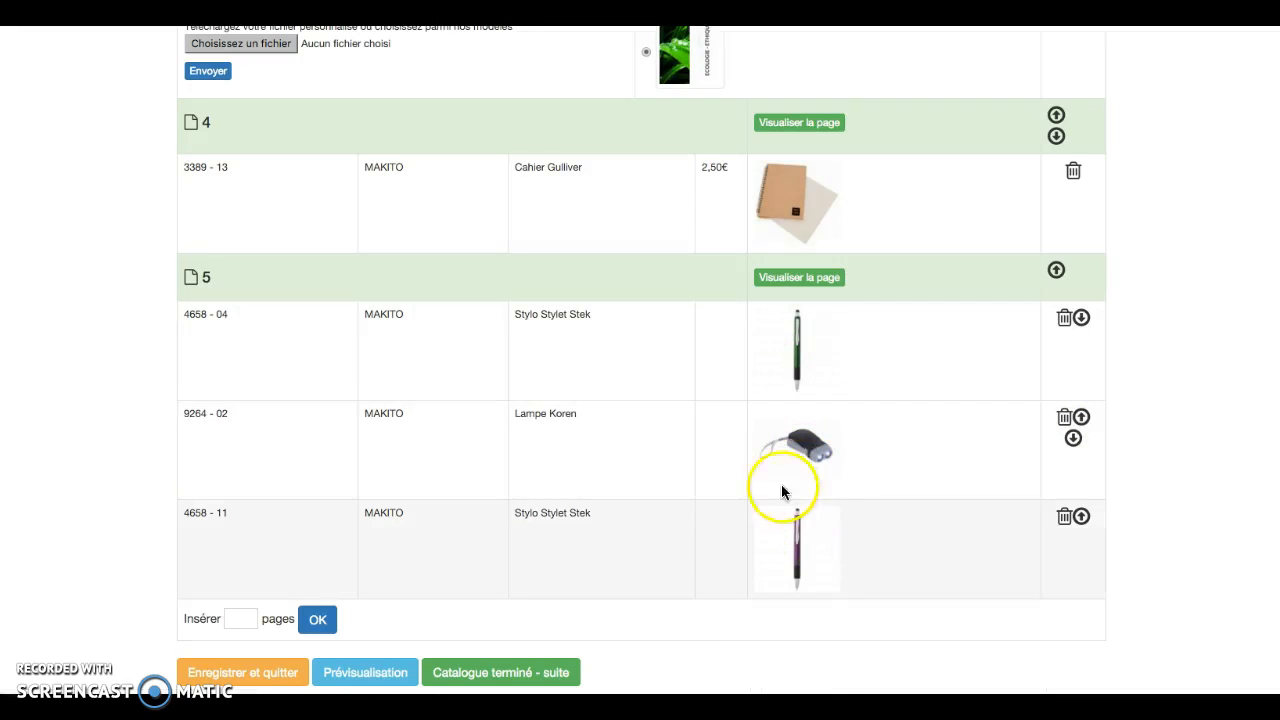
scroll(884, 370, up, 1)
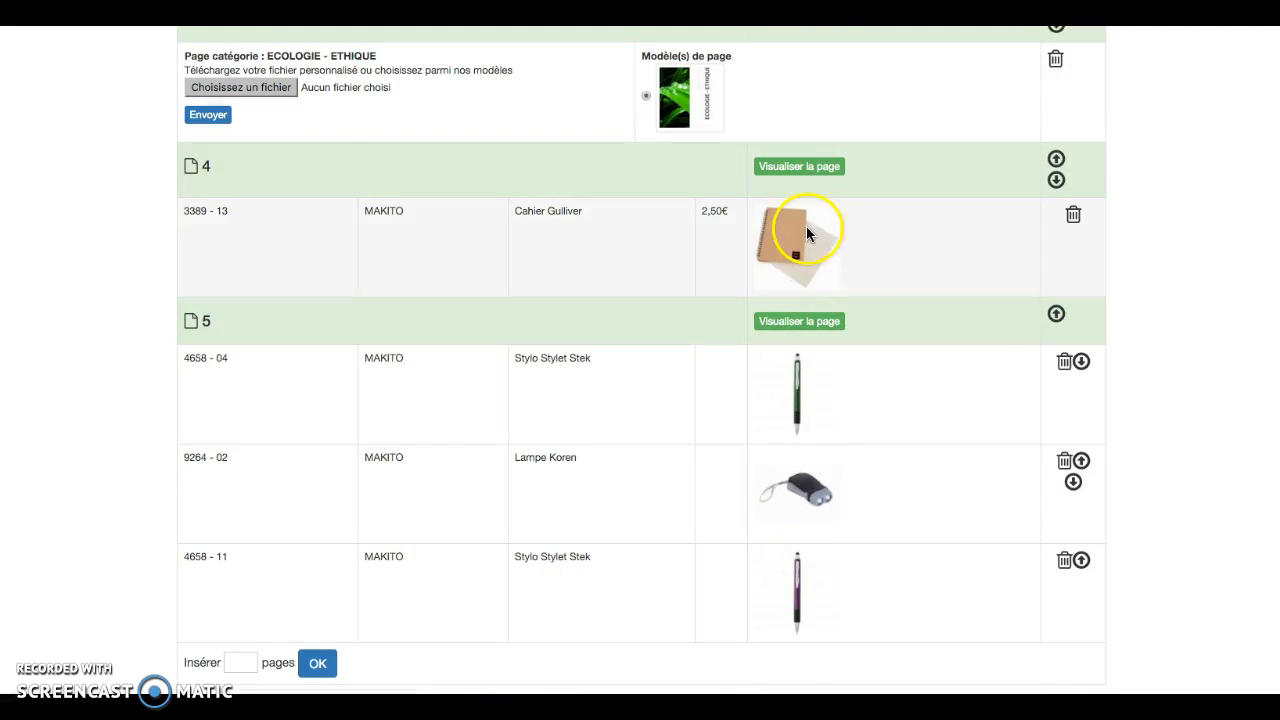
click(1057, 316)
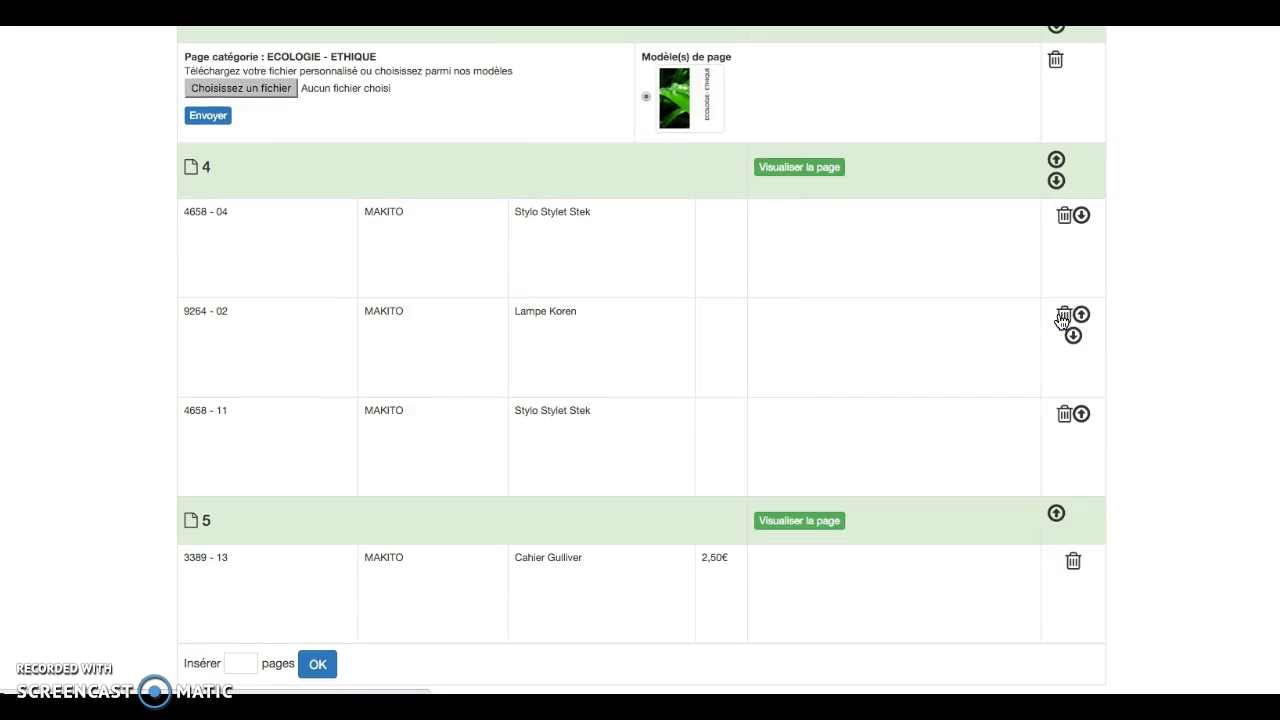
scroll(600, 280, up, 1)
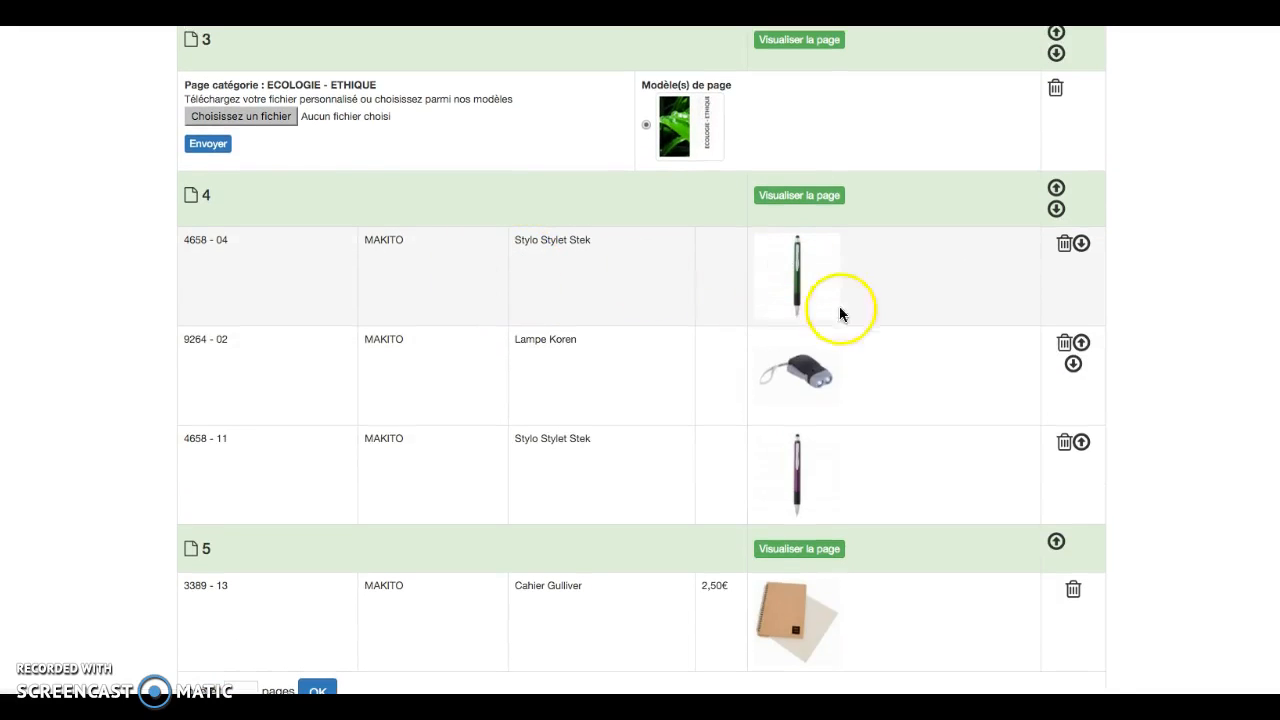
scroll(810, 490, down, 2)
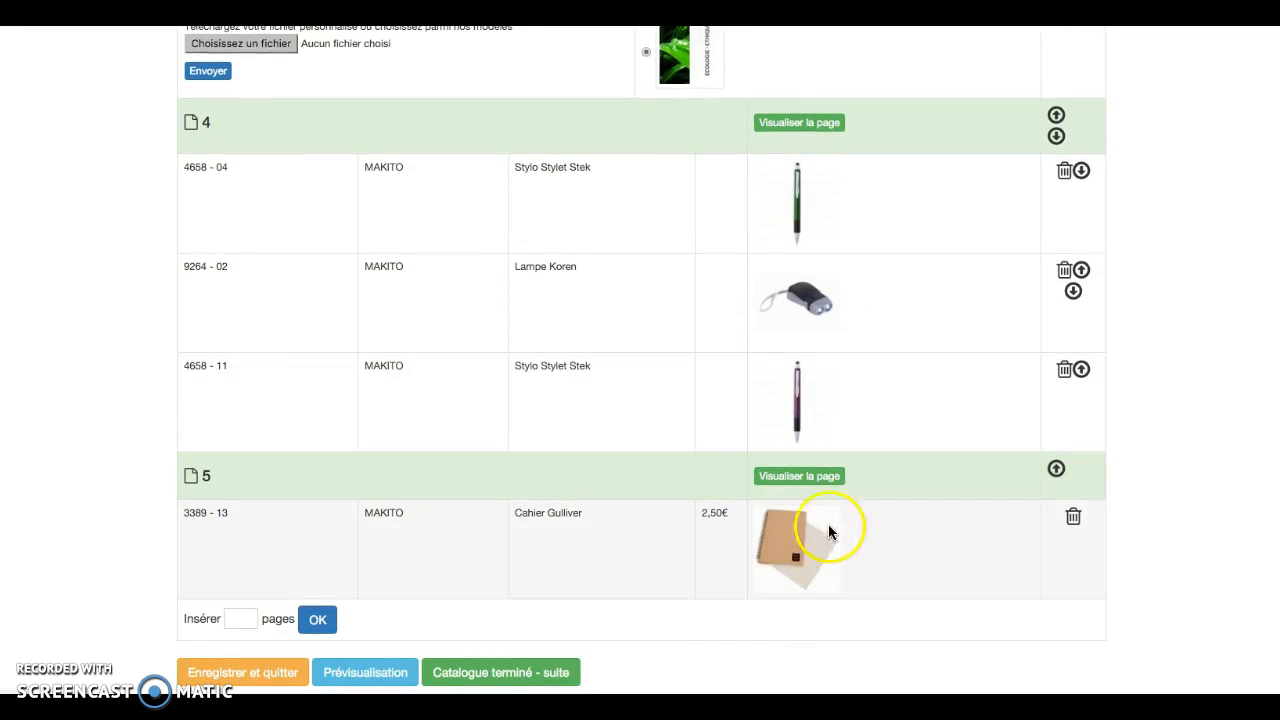
- Preview the complete catalogue as a PDF and check the pages through to the three-product layout on page 4
click(363, 674)
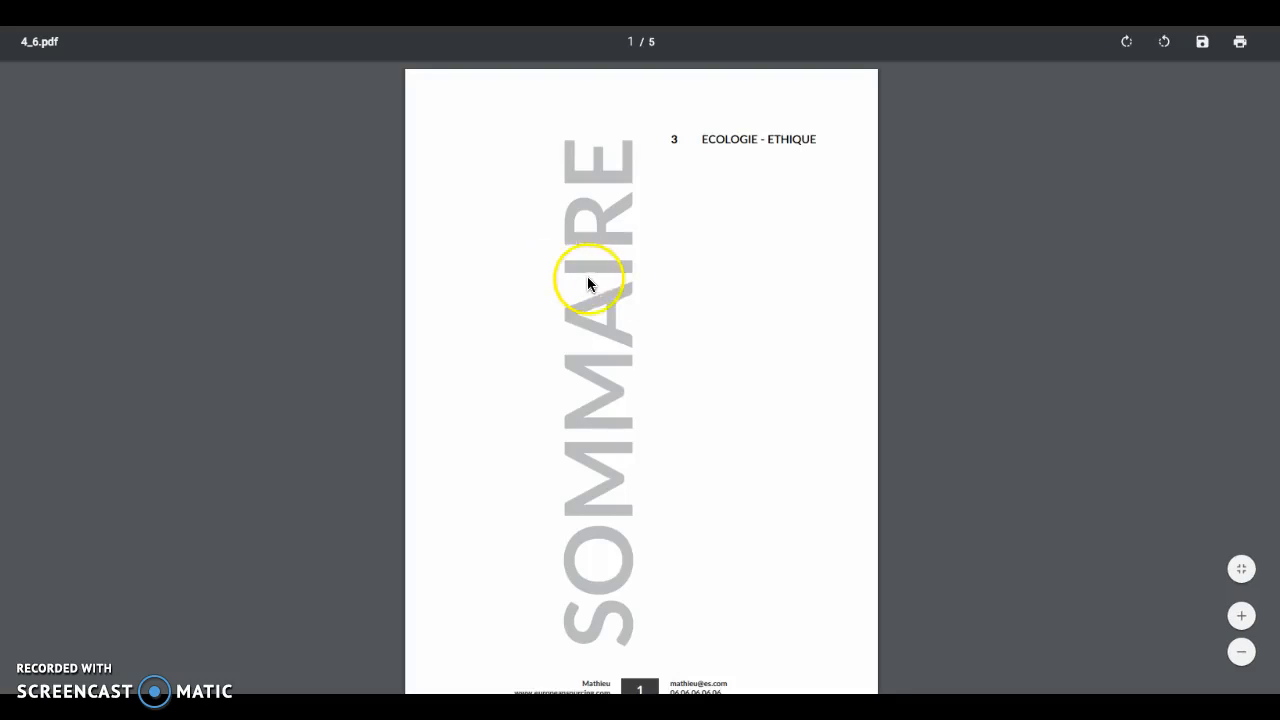
scroll(634, 286, down, 6)
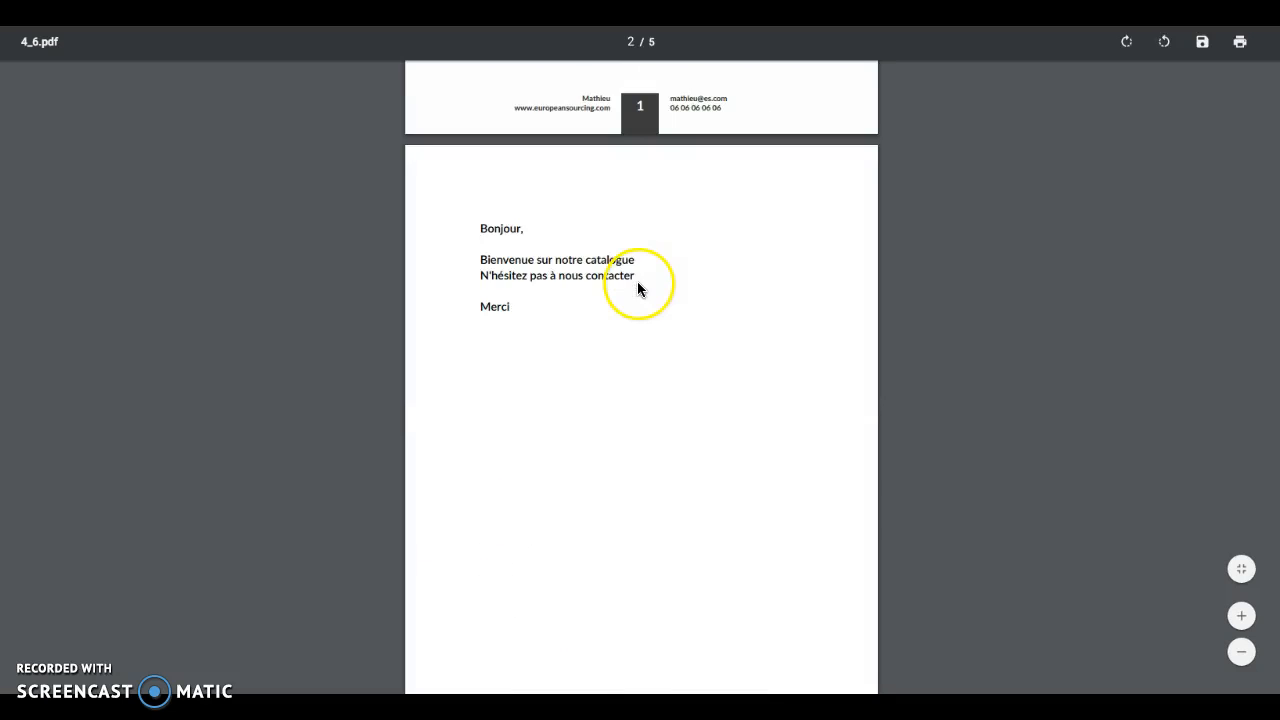
scroll(688, 302, down, 10)
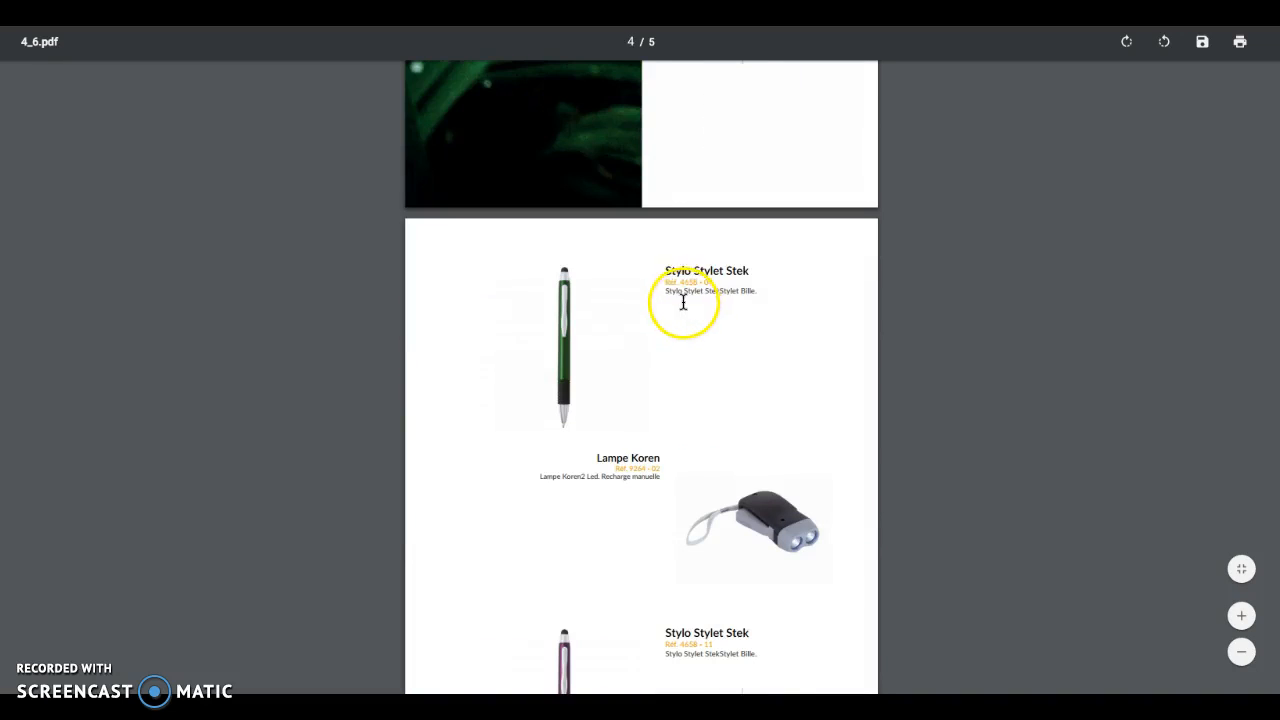
scroll(666, 296, down, 1)
scroll(673, 229, down, 1)
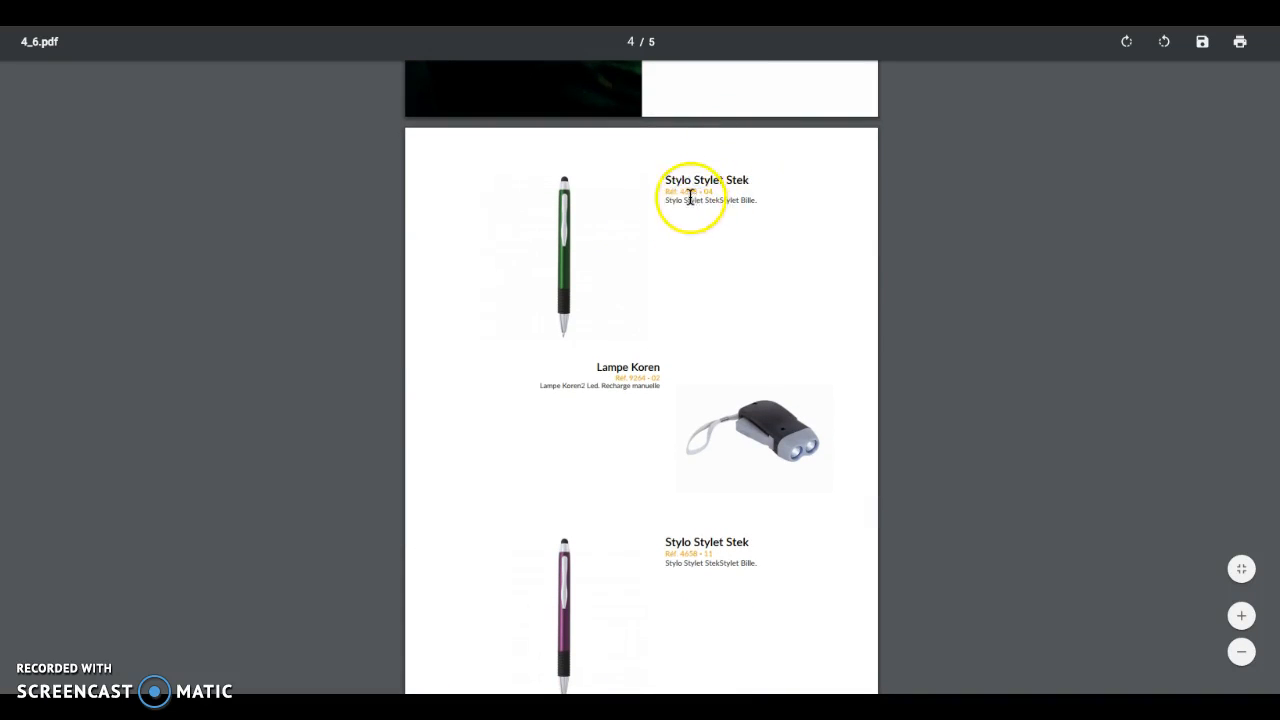
scroll(636, 292, down, 2)
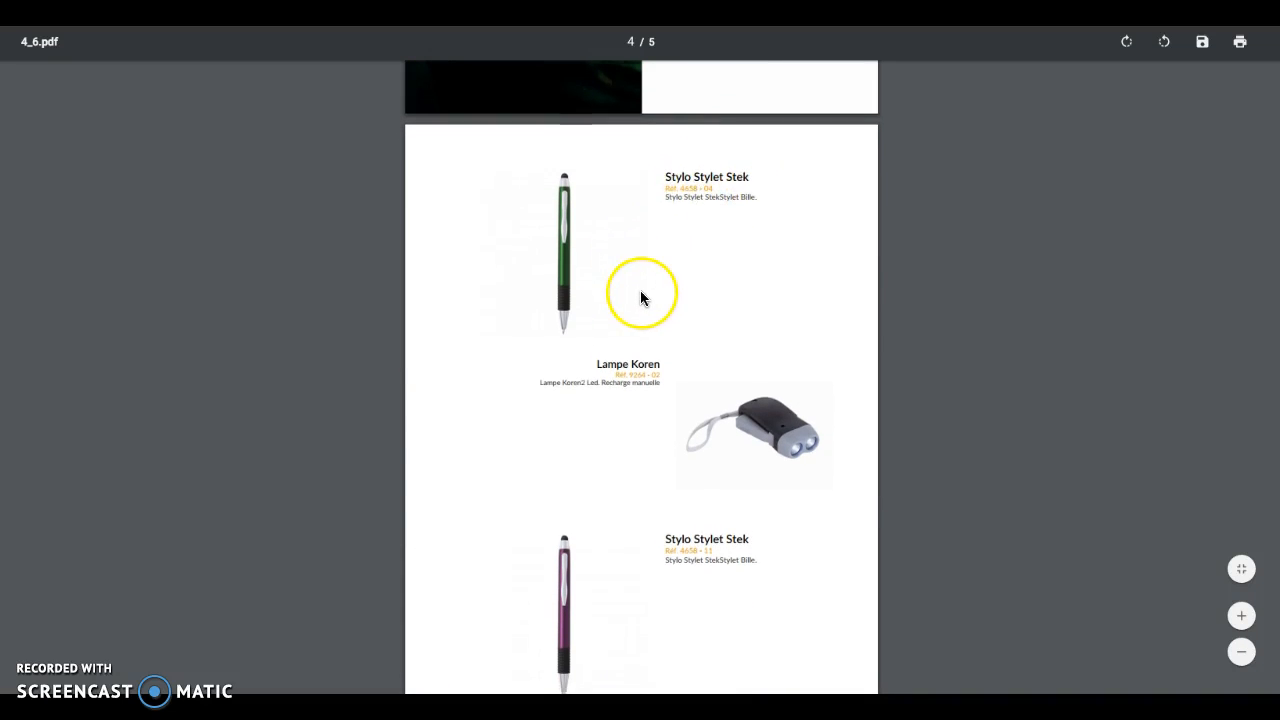
- Check the Cahier Gulliver page's description at the end of the PDF preview, review the earlier pages, and close the preview
scroll(677, 420, down, 6)
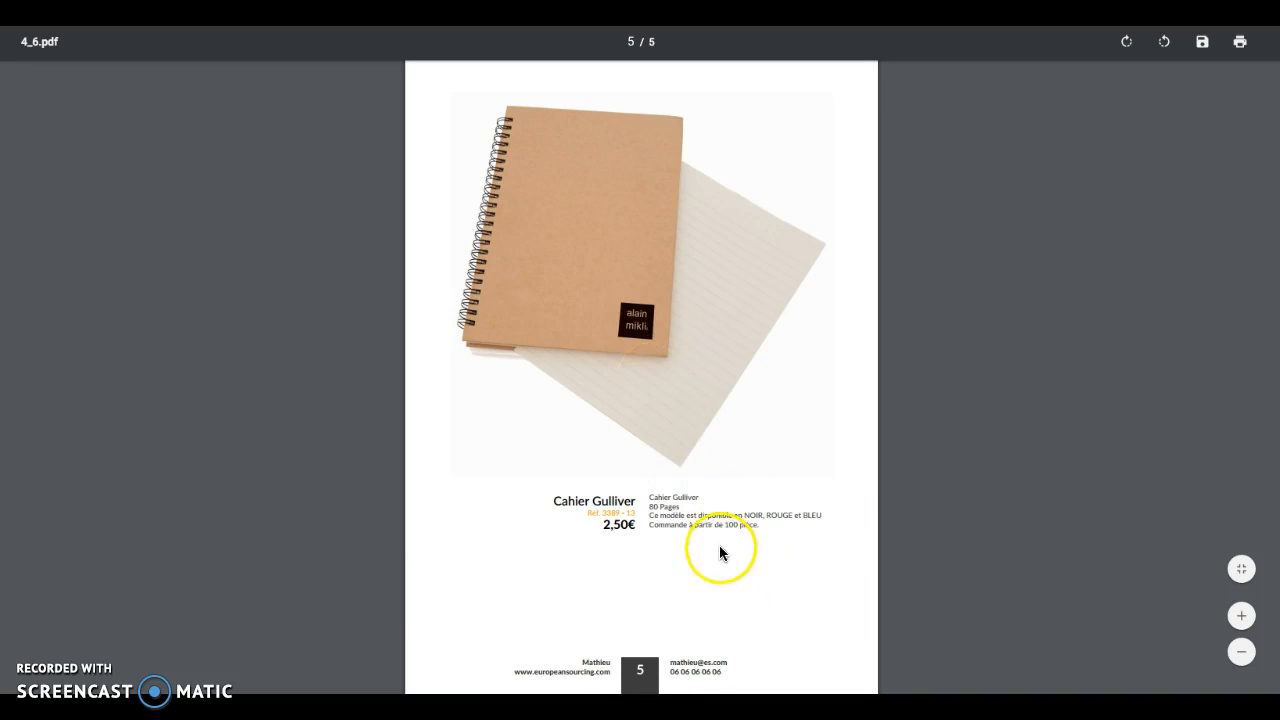
mouse_move(758, 524)
mouse_down()
mouse_move(663, 512)
mouse_move(749, 532)
mouse_up()
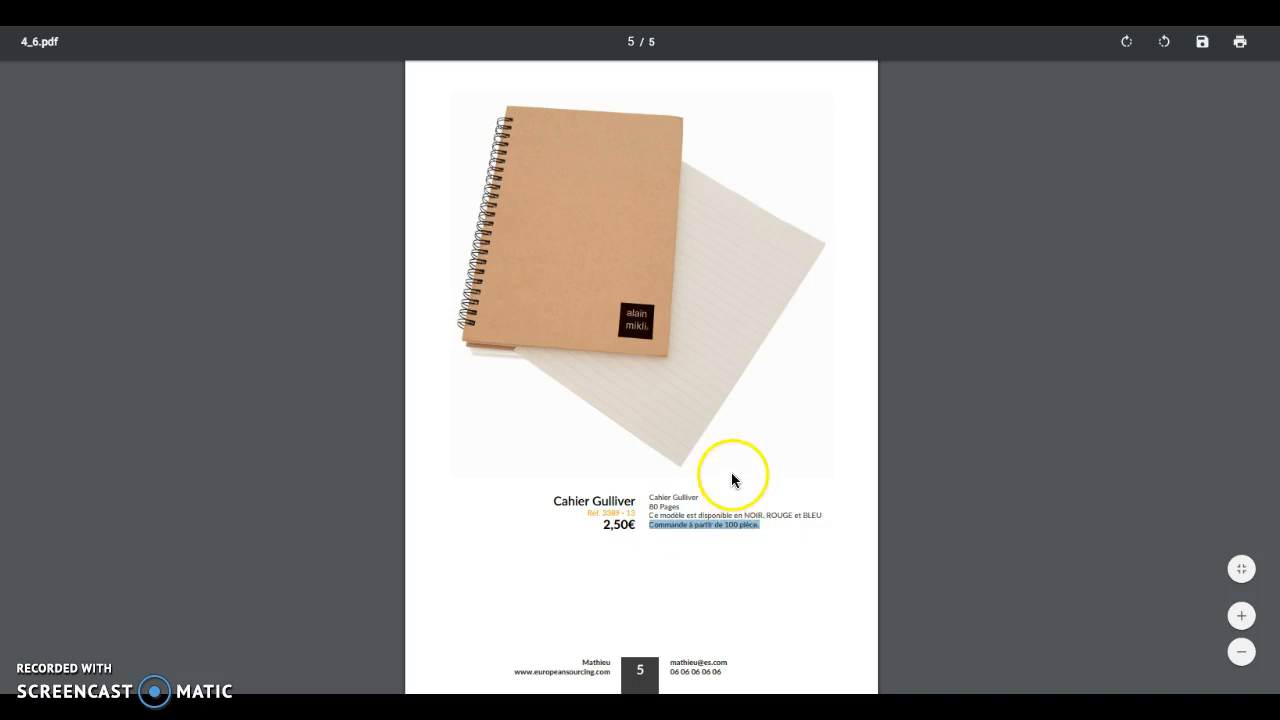
scroll(731, 474, up, 5)
scroll(734, 470, up, 10)
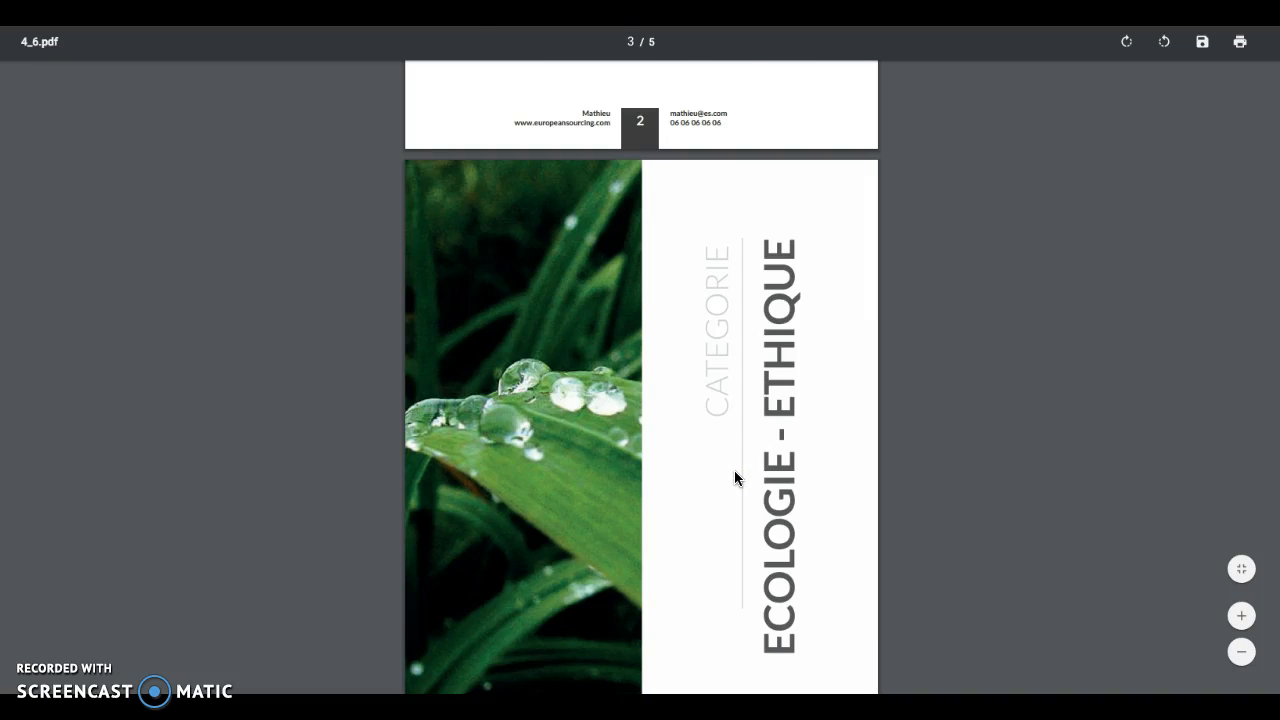
scroll(734, 470, up, 10)
click(631, 142)
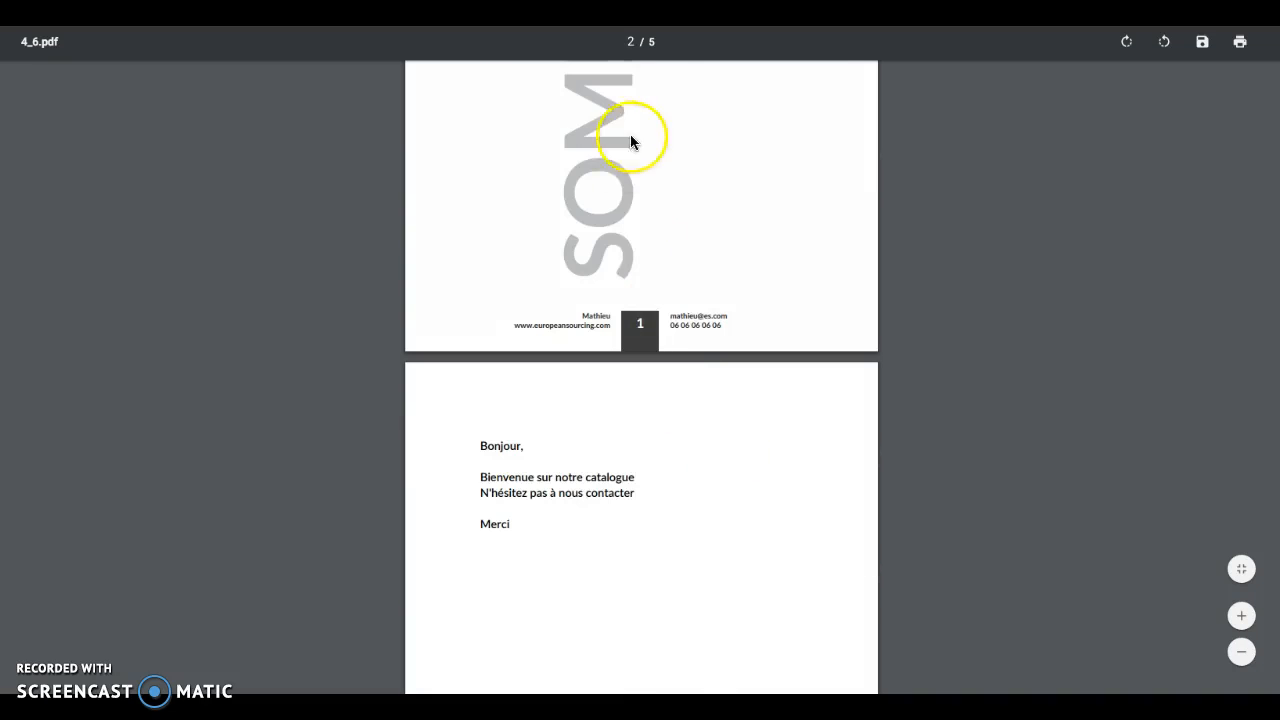
key(super+w)
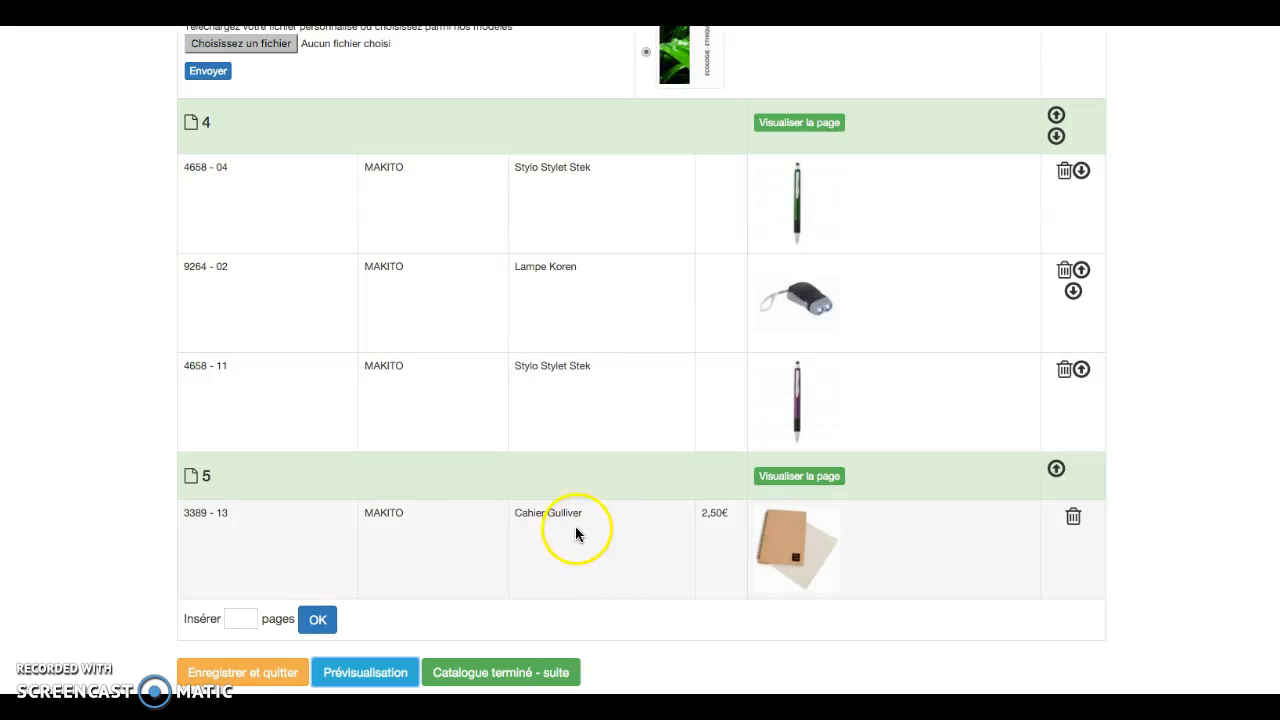
- Insert three additional pages at the end of the catalogue
click(240, 618)
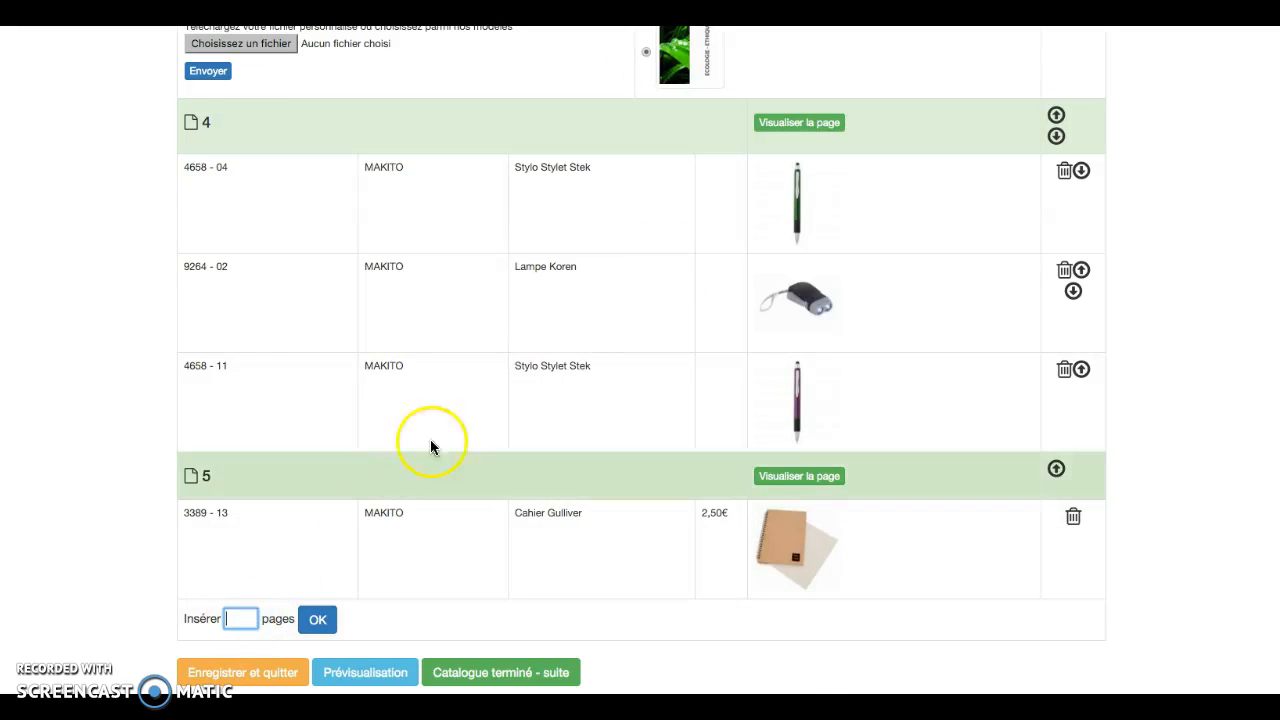
scroll(489, 469, up, 3)
click(489, 469)
scroll(483, 466, up, 5)
scroll(483, 466, down, 8)
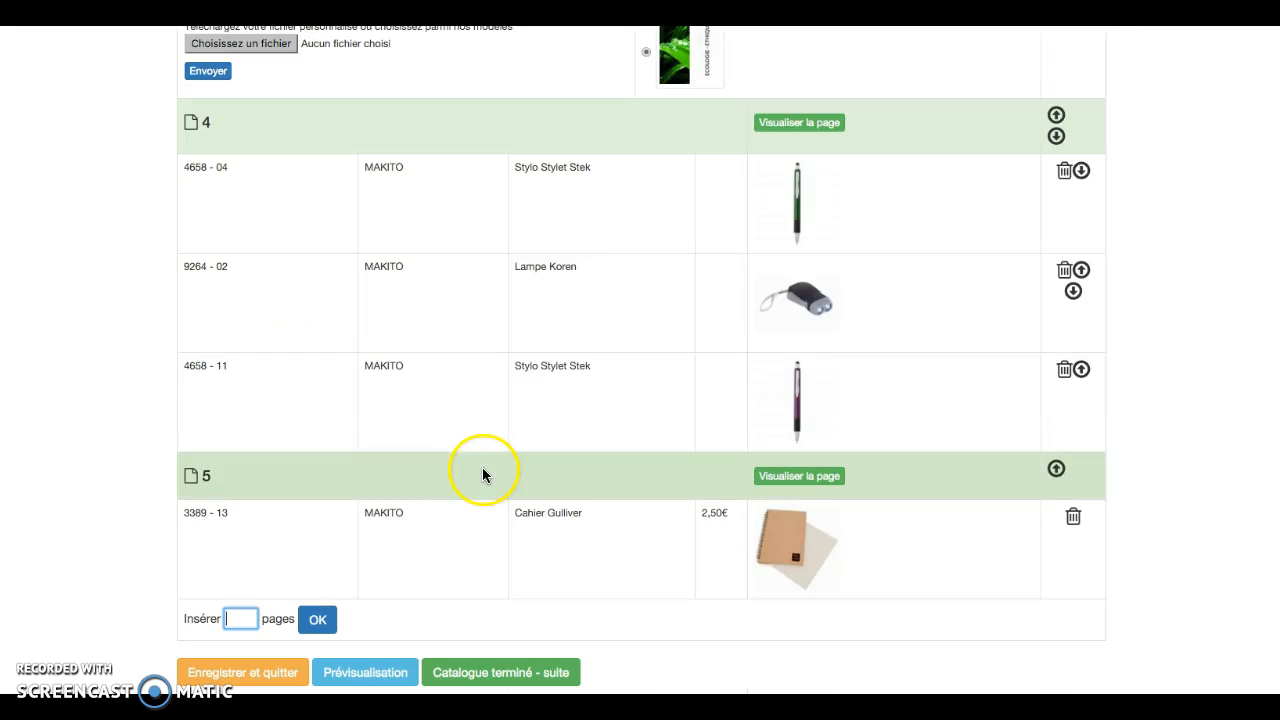
click(243, 620)
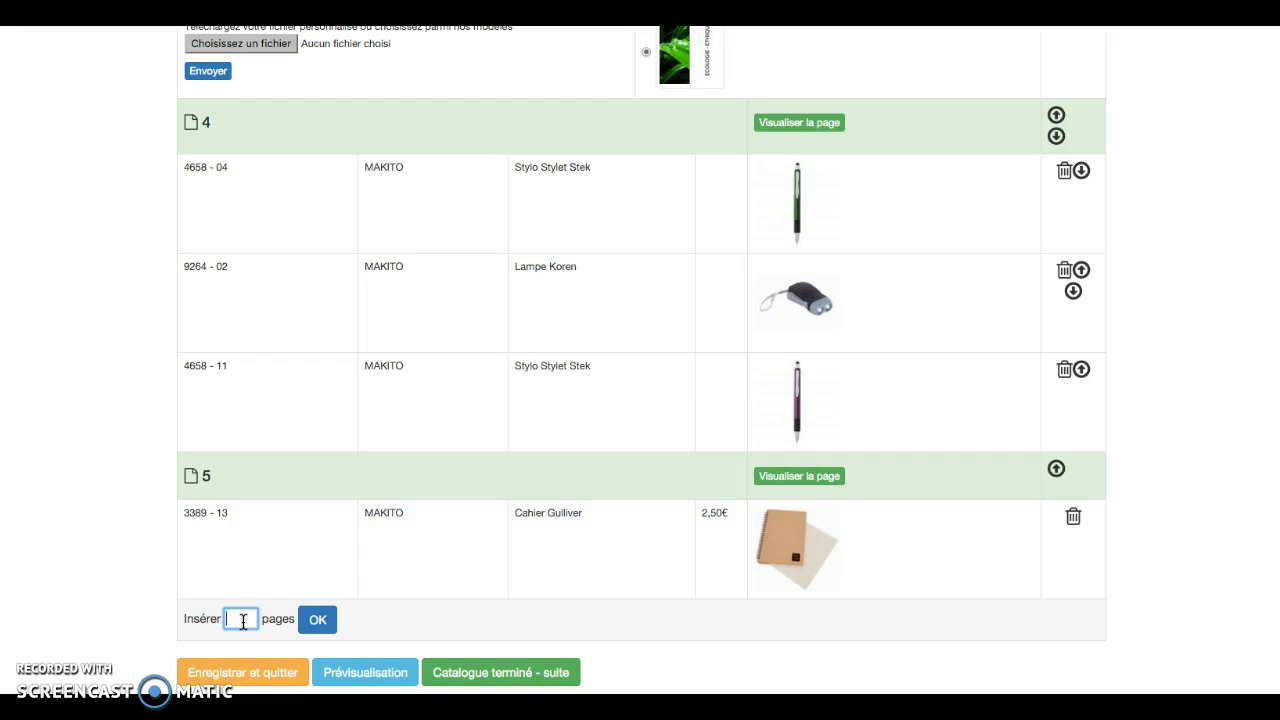
click(329, 628)
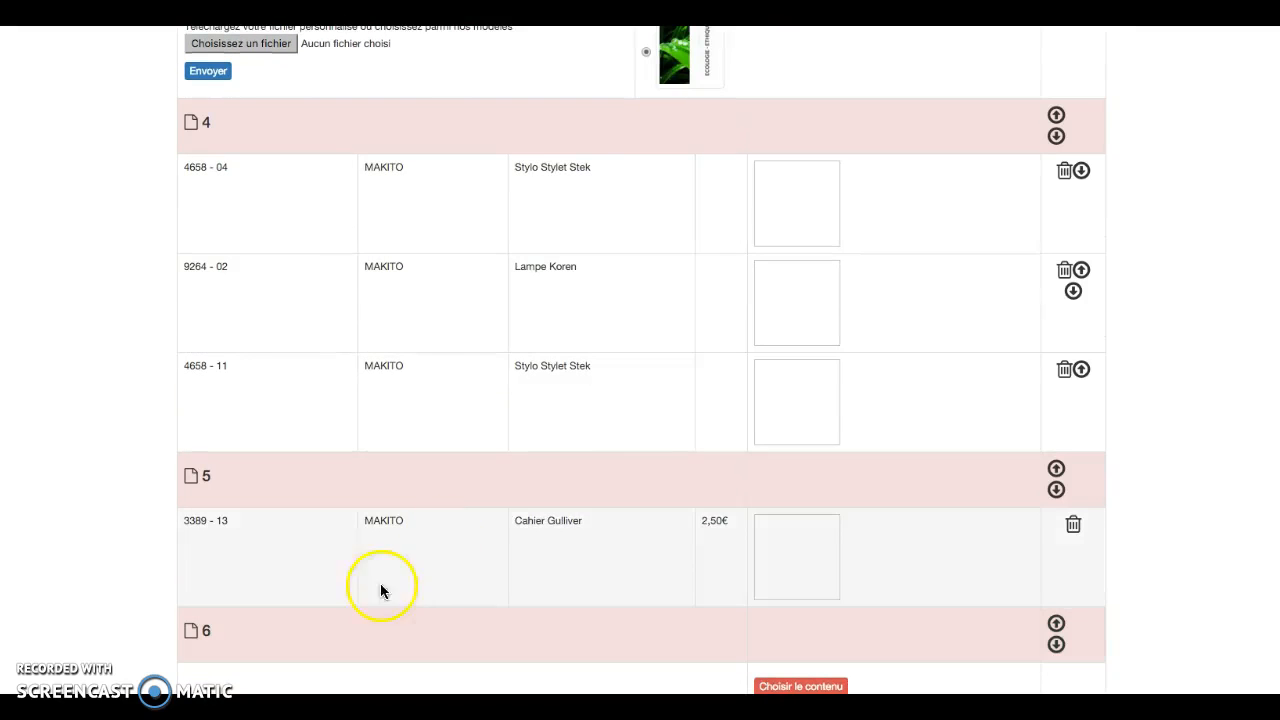
scroll(601, 547, down, 5)
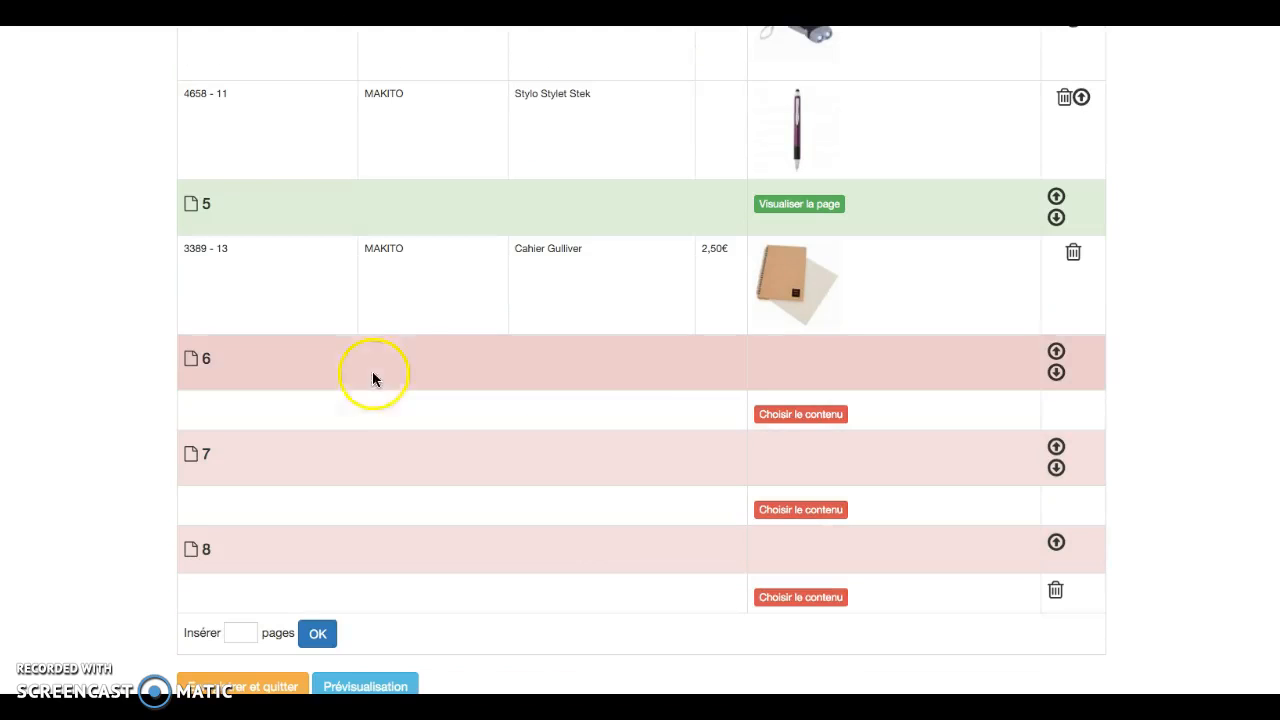
- Assign the generic element Mentions légales to page 6 and validate it
click(805, 425)
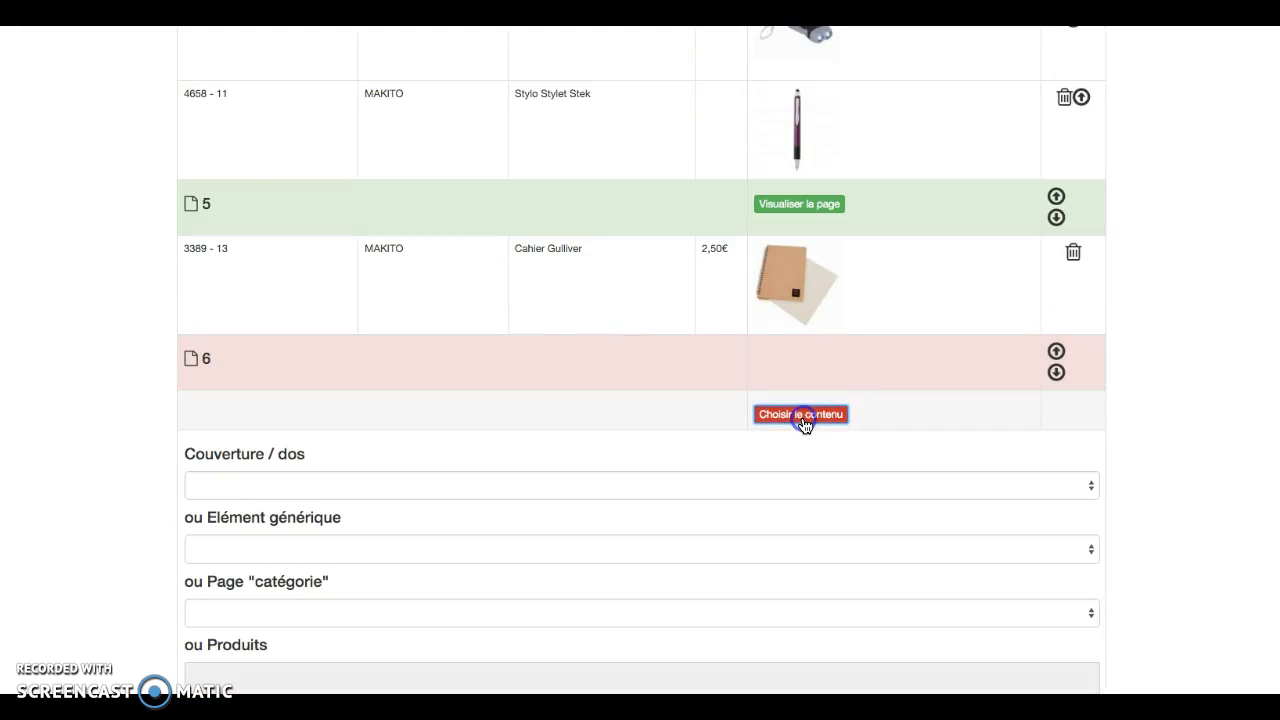
scroll(706, 503, down, 2)
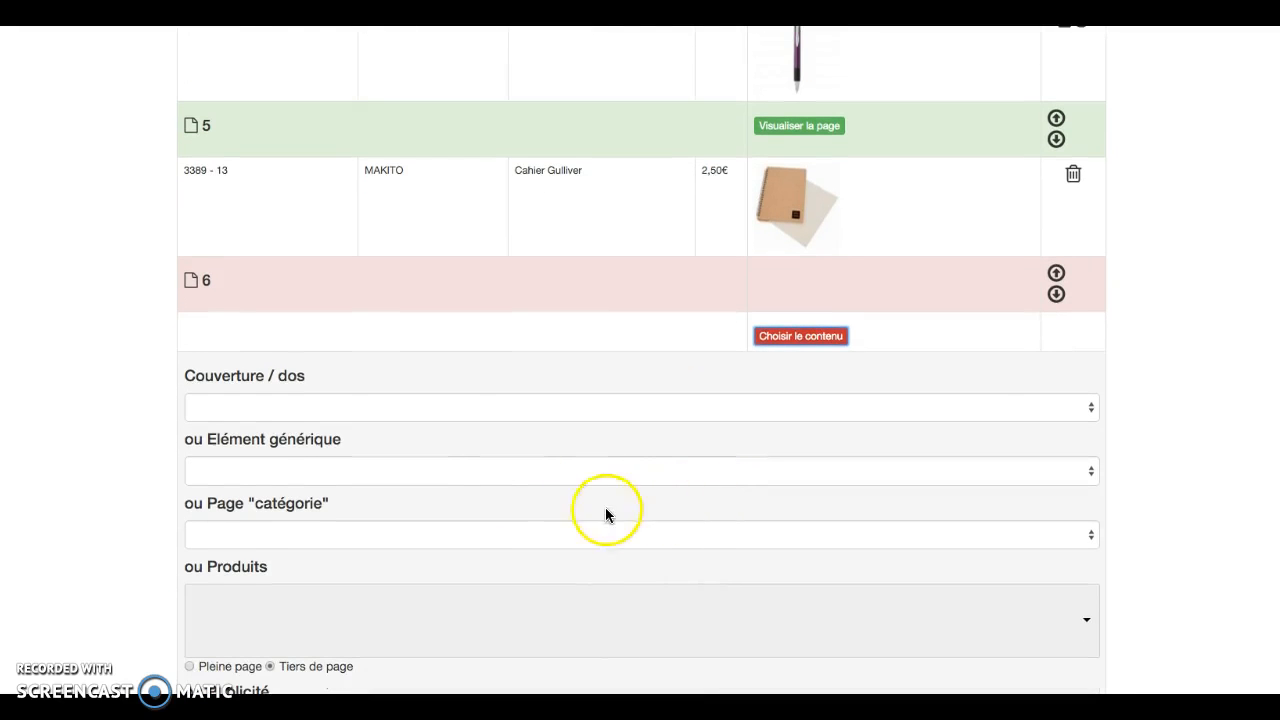
click(479, 470)
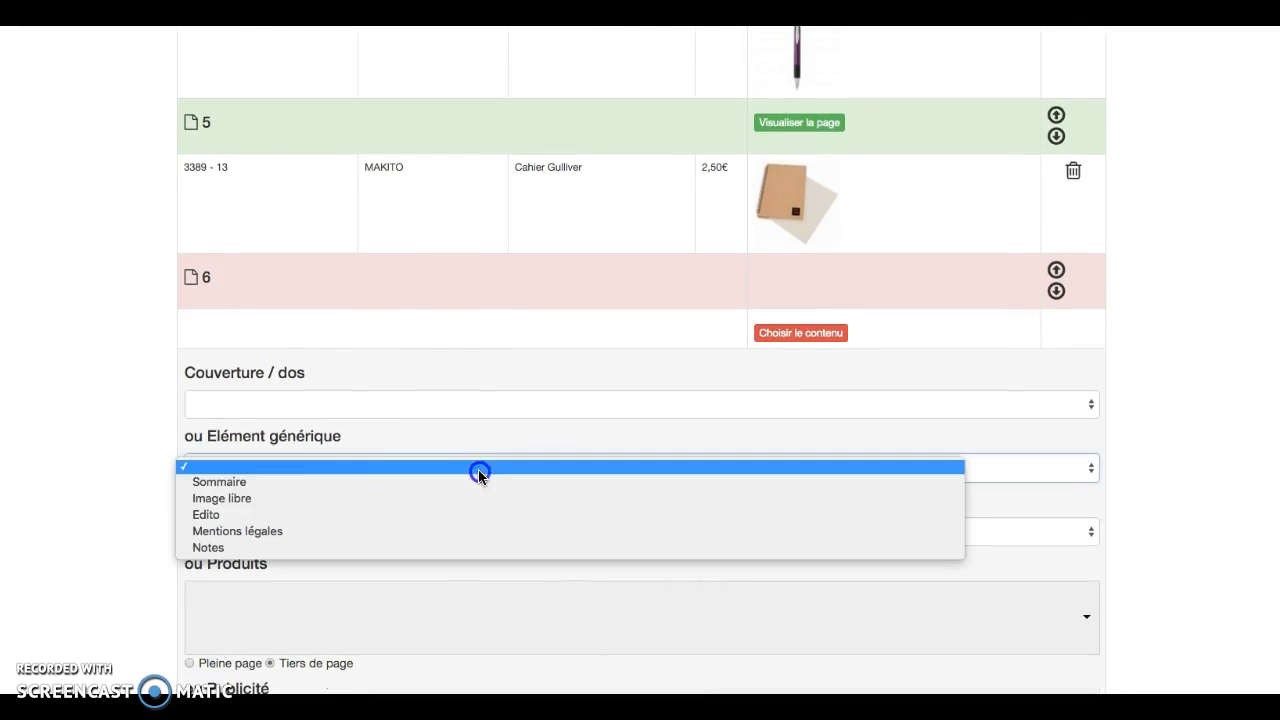
click(466, 533)
click(1056, 458)
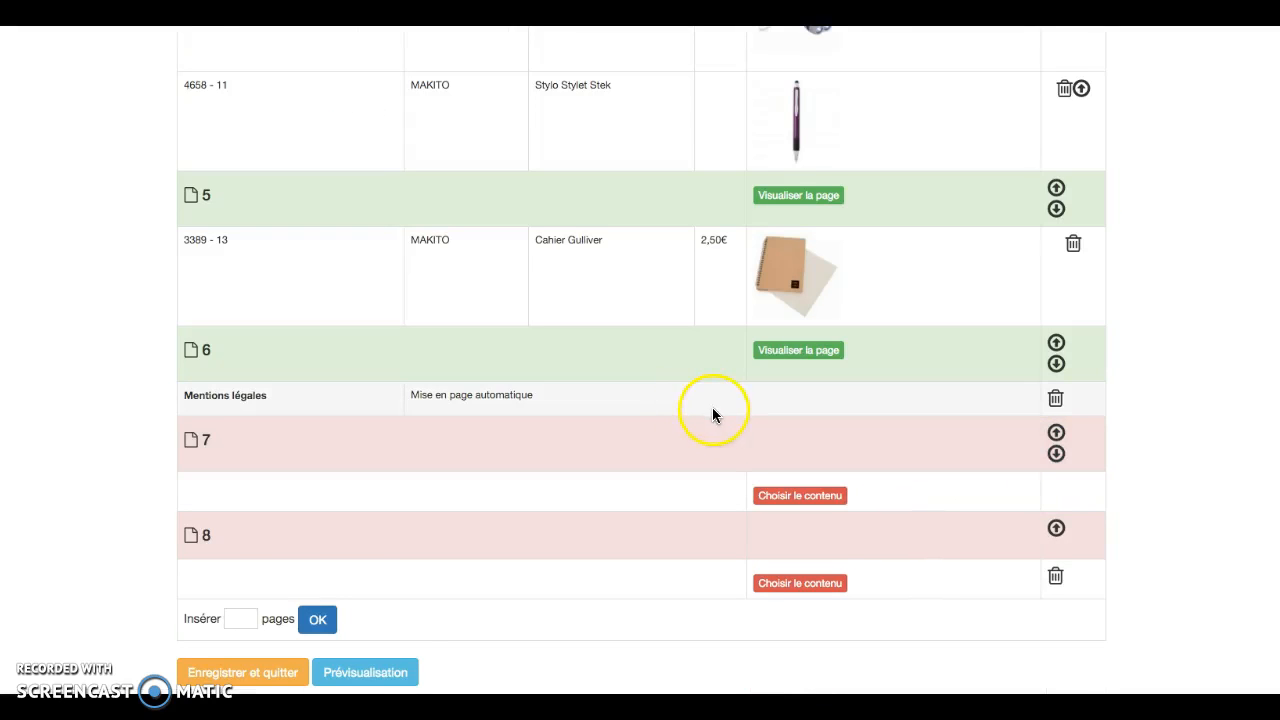
- Preview page 6 as a PDF, examine its company details and legal text, and close the preview
click(799, 352)
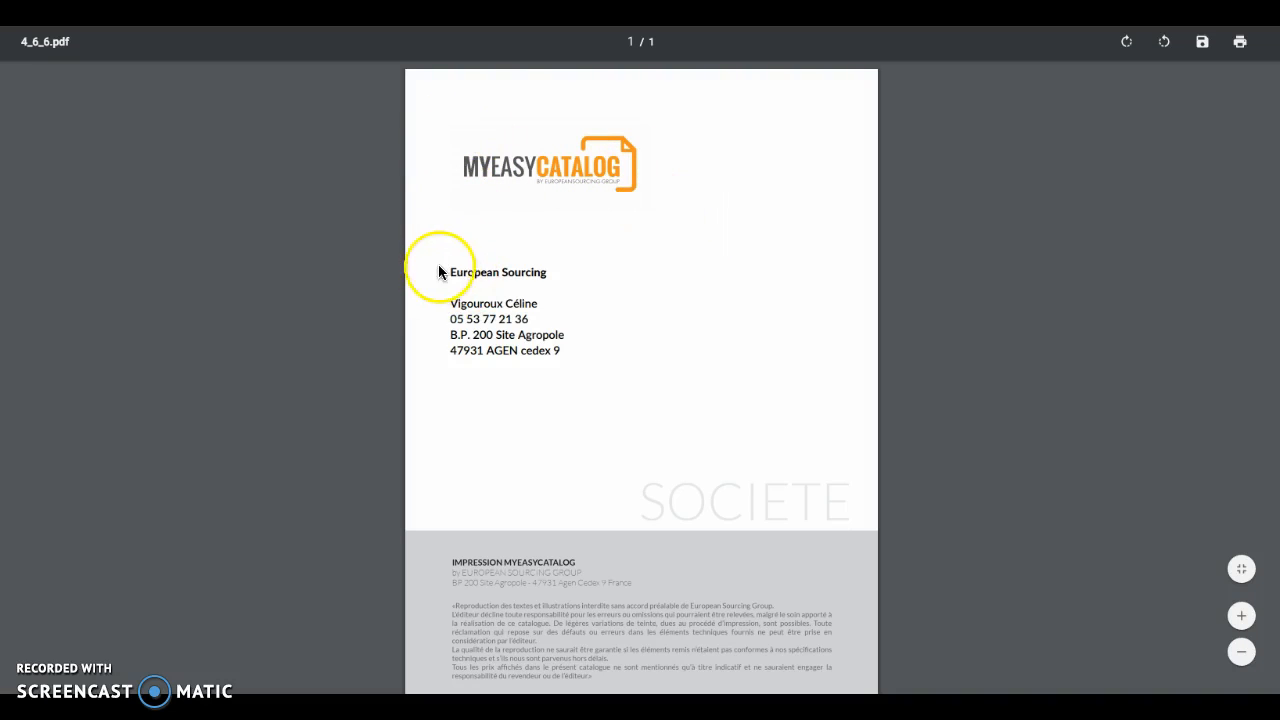
drag(440, 271, 588, 361)
scroll(598, 365, down, 1)
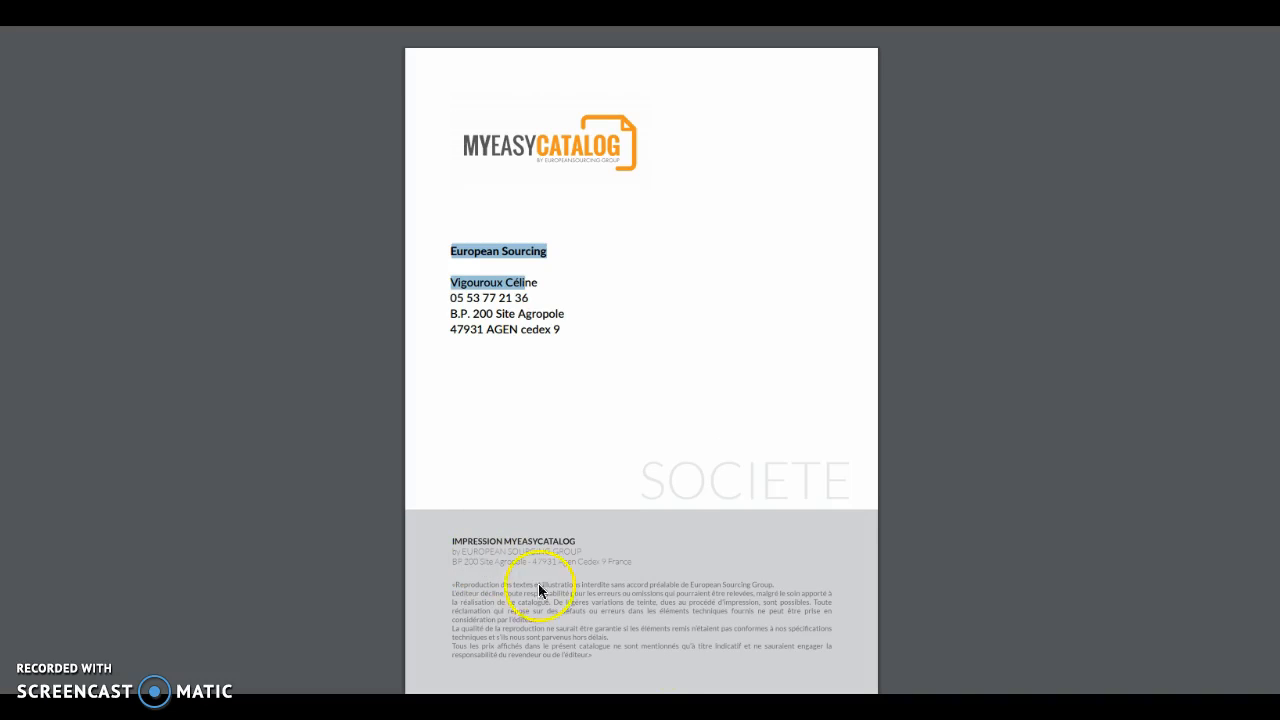
scroll(672, 480, up, 1)
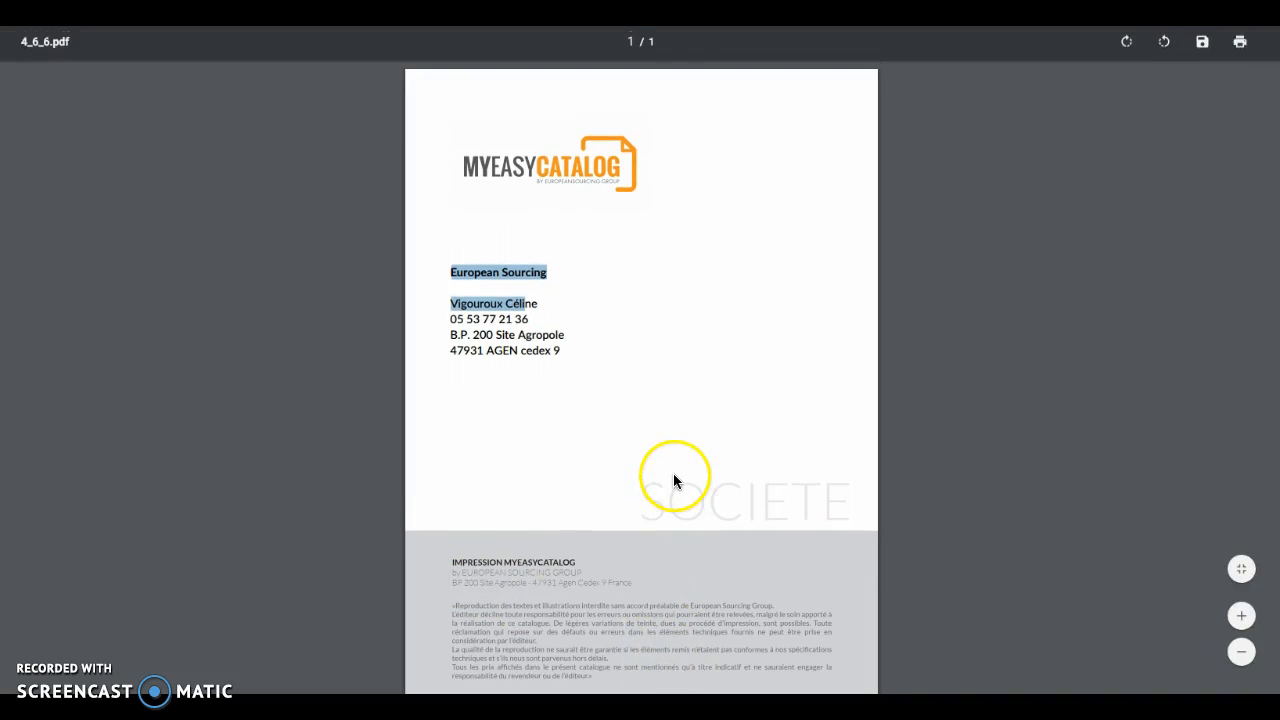
scroll(673, 480, down, 1)
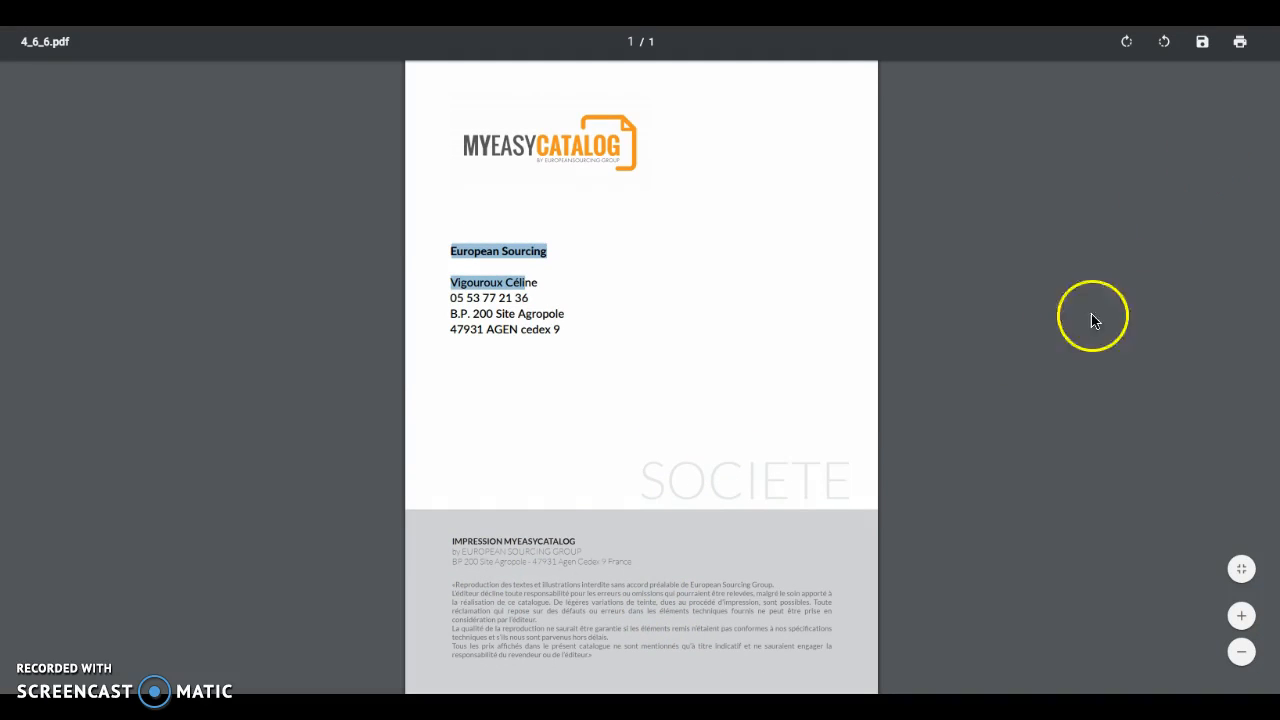
key(super+w)
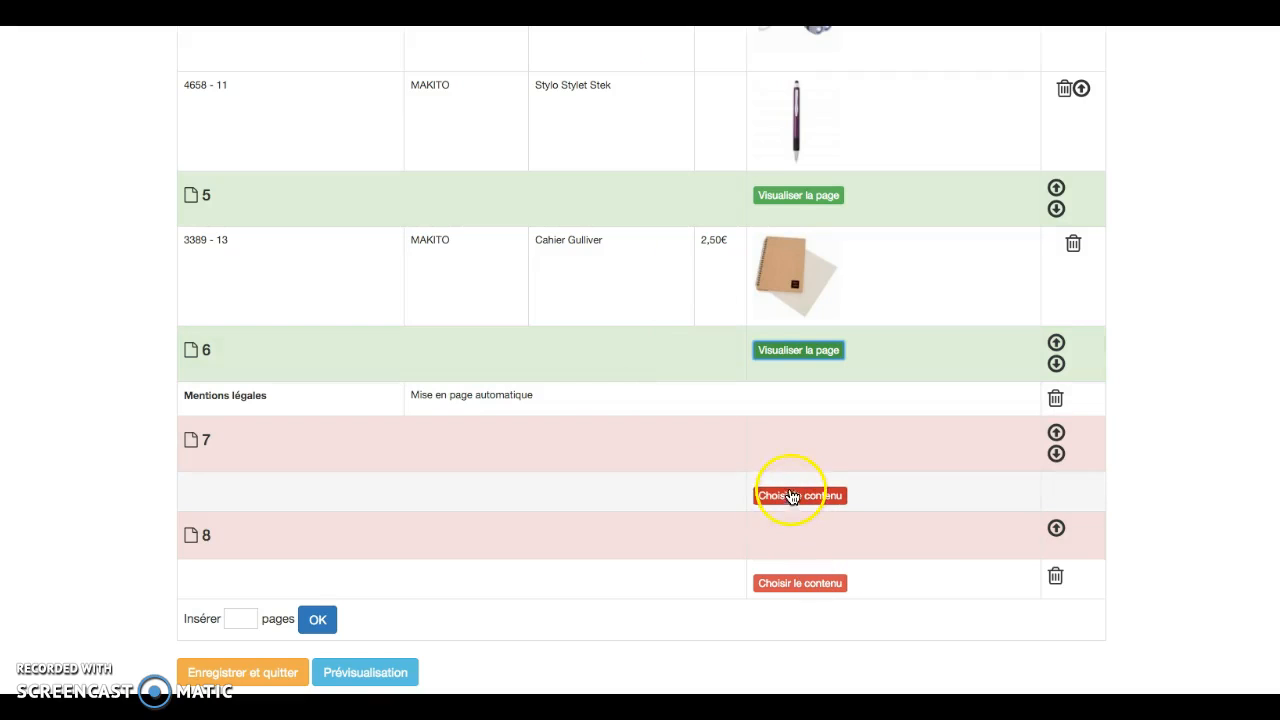
- Open the content choices for page 7 and examine the Publicité and Produits options
click(791, 496)
scroll(660, 463, down, 5)
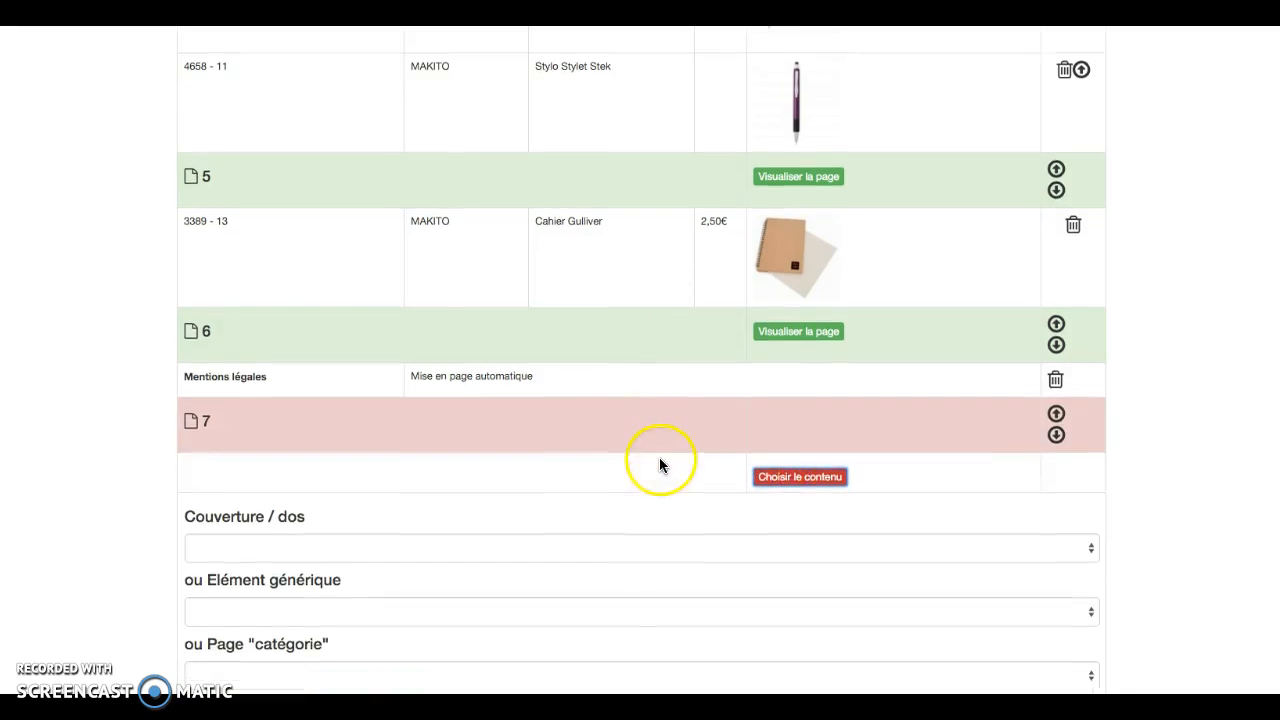
scroll(664, 470, down, 1)
click(683, 518)
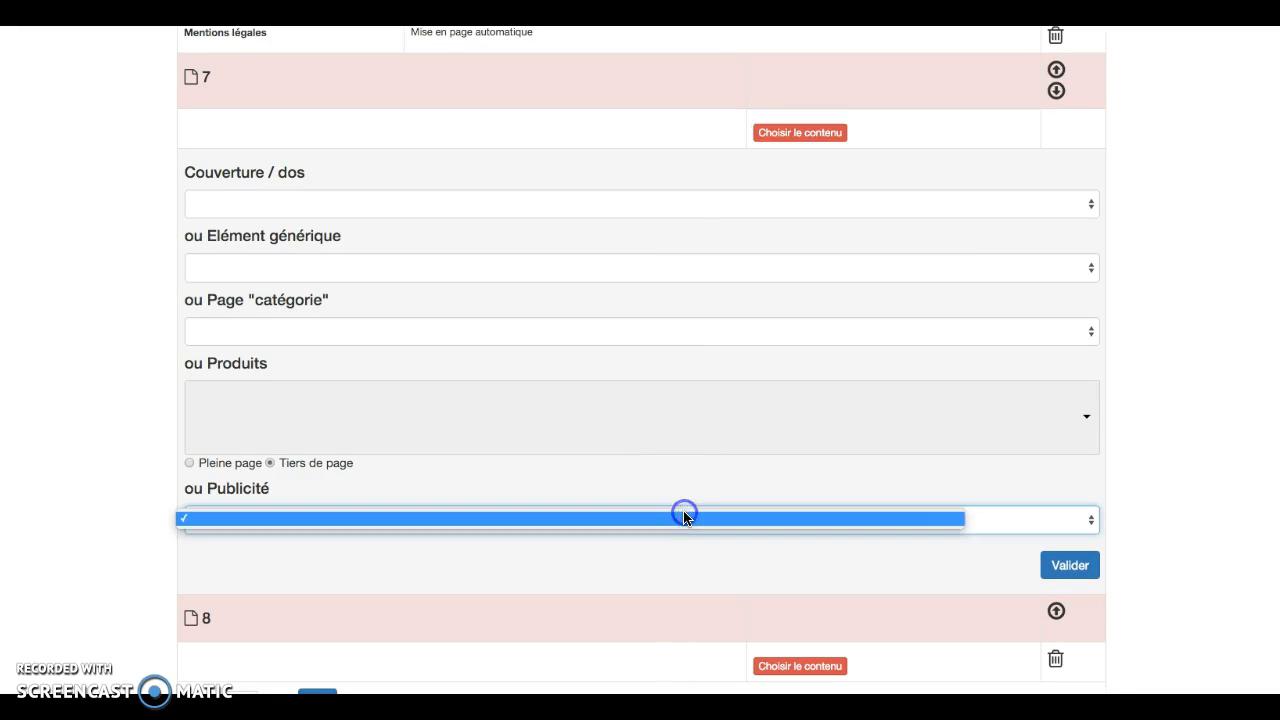
click(685, 518)
click(701, 487)
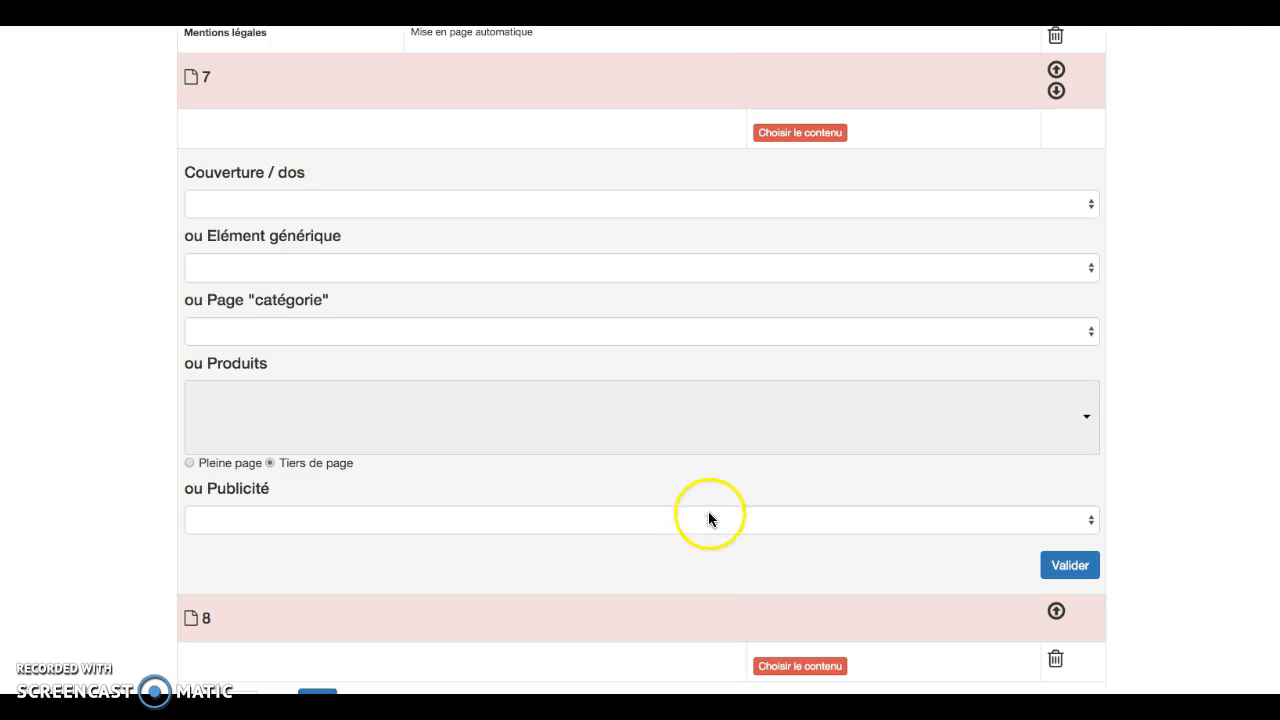
click(707, 518)
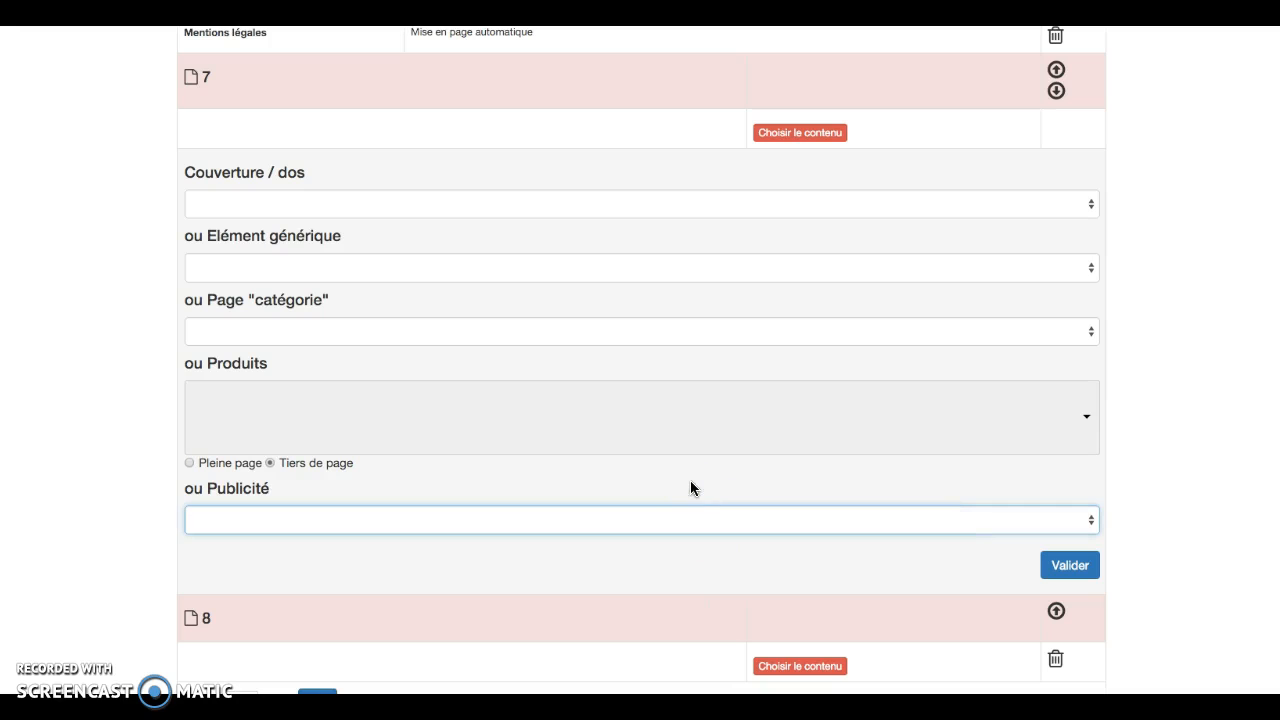
click(663, 482)
click(555, 435)
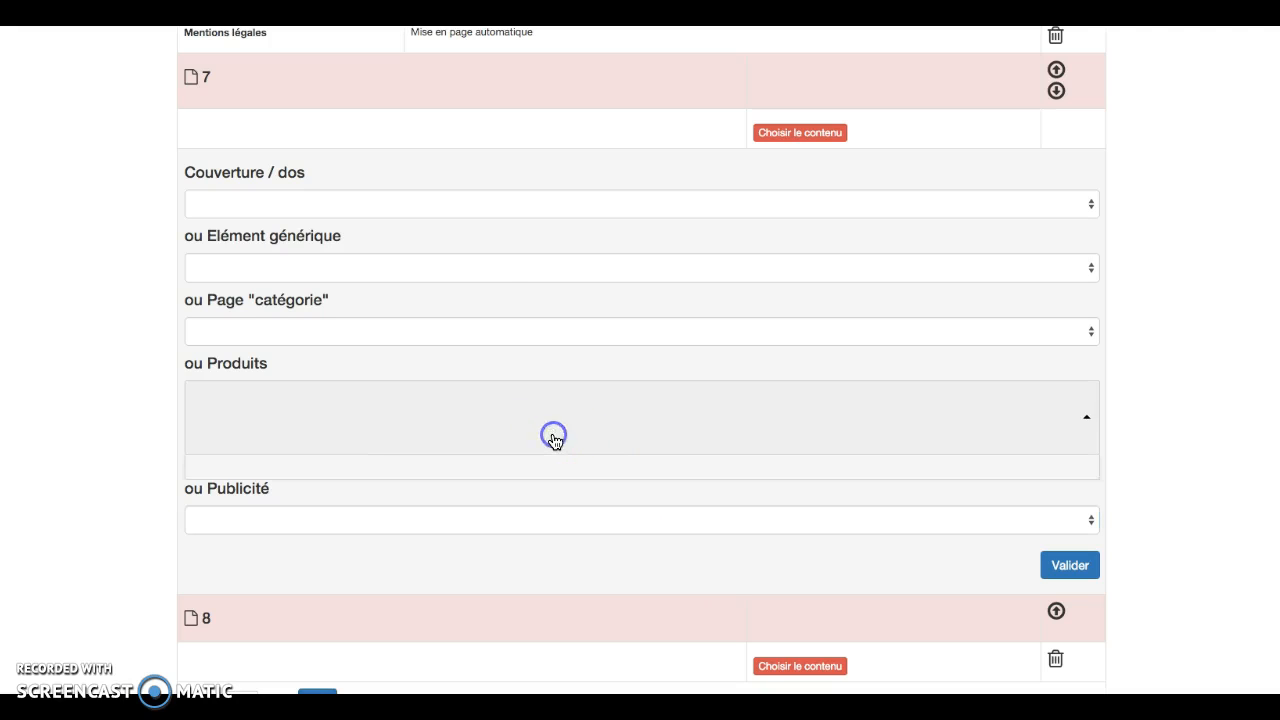
- Assign the generic element Notes to page 7 and validate it
click(450, 272)
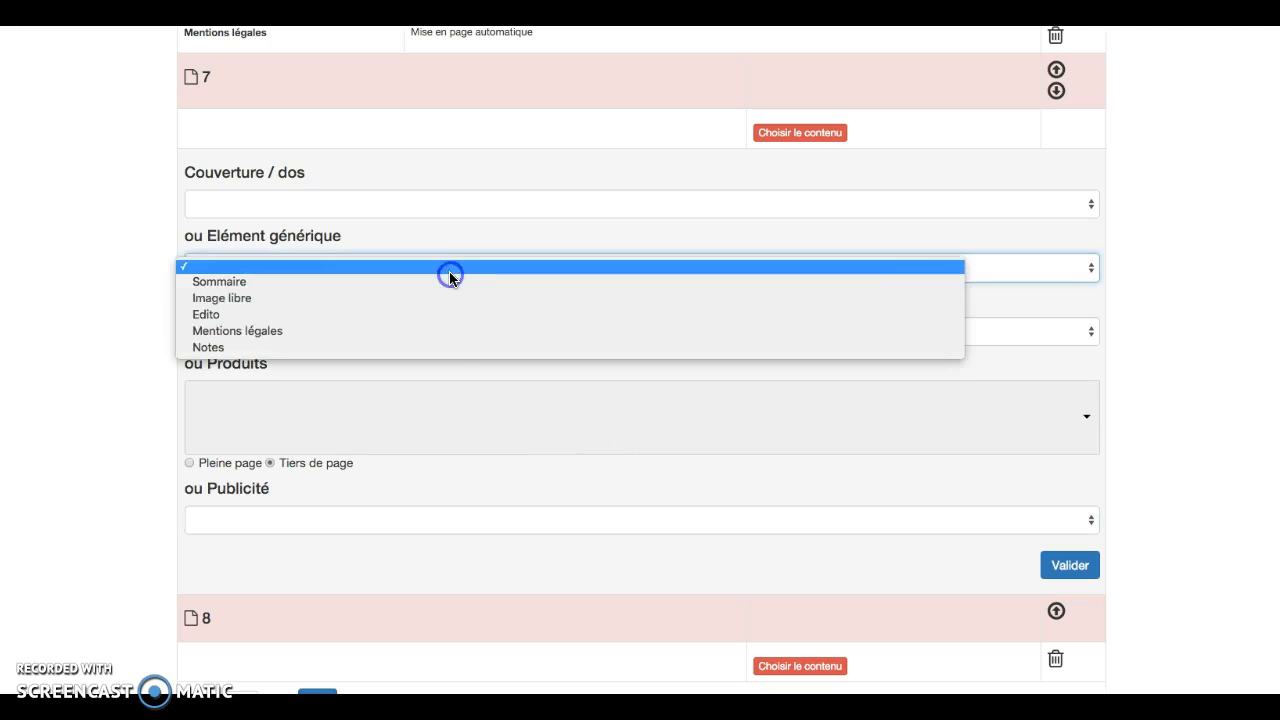
click(414, 348)
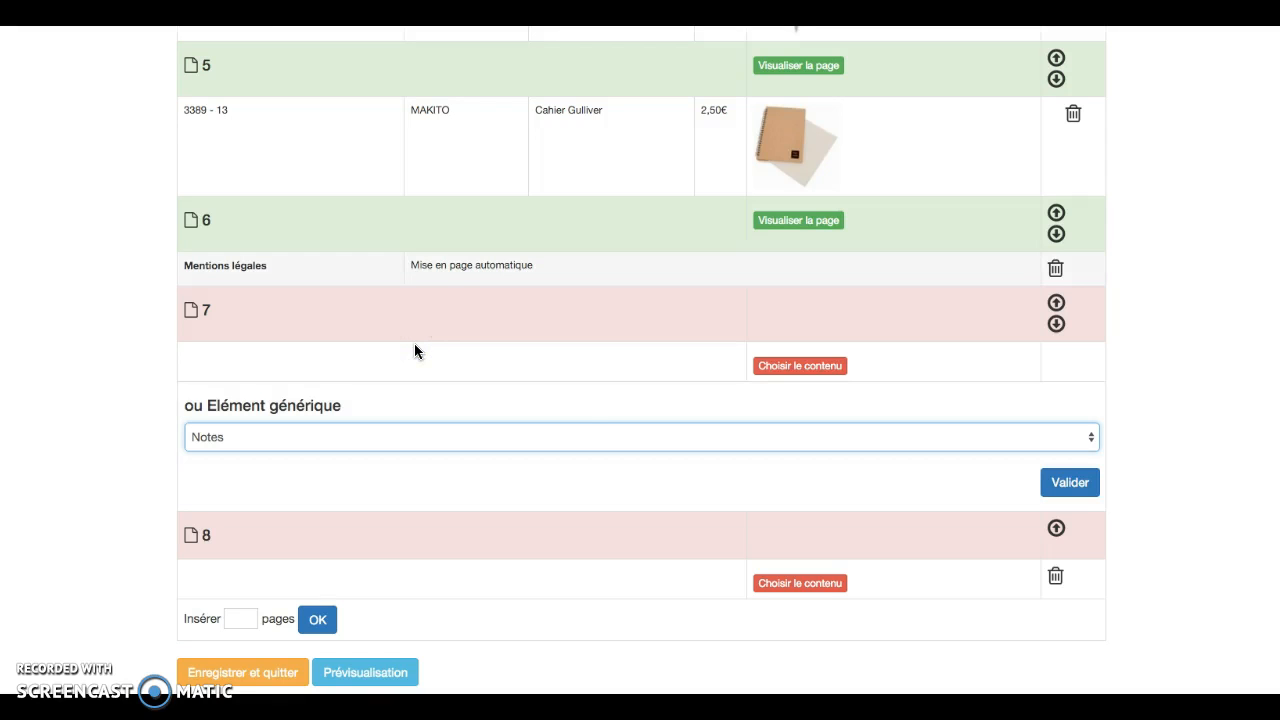
click(1058, 482)
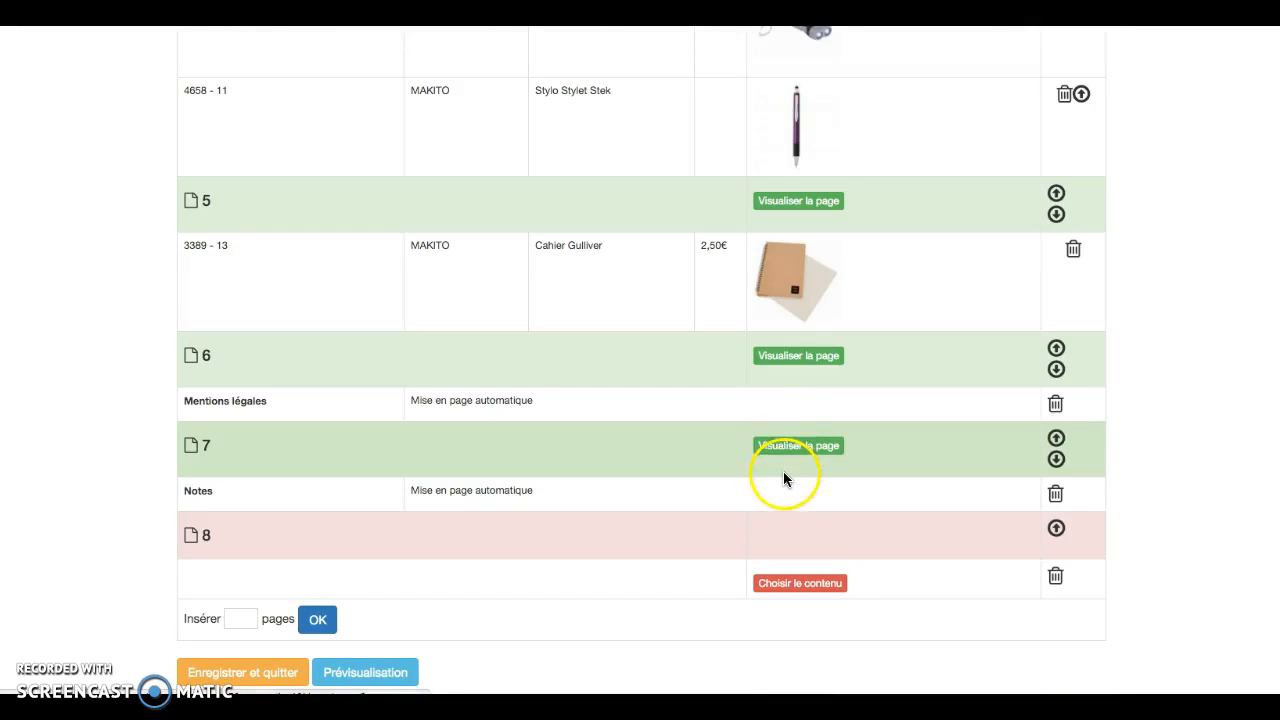
- Preview the Notes page 7 as a PDF and close the preview
click(797, 449)
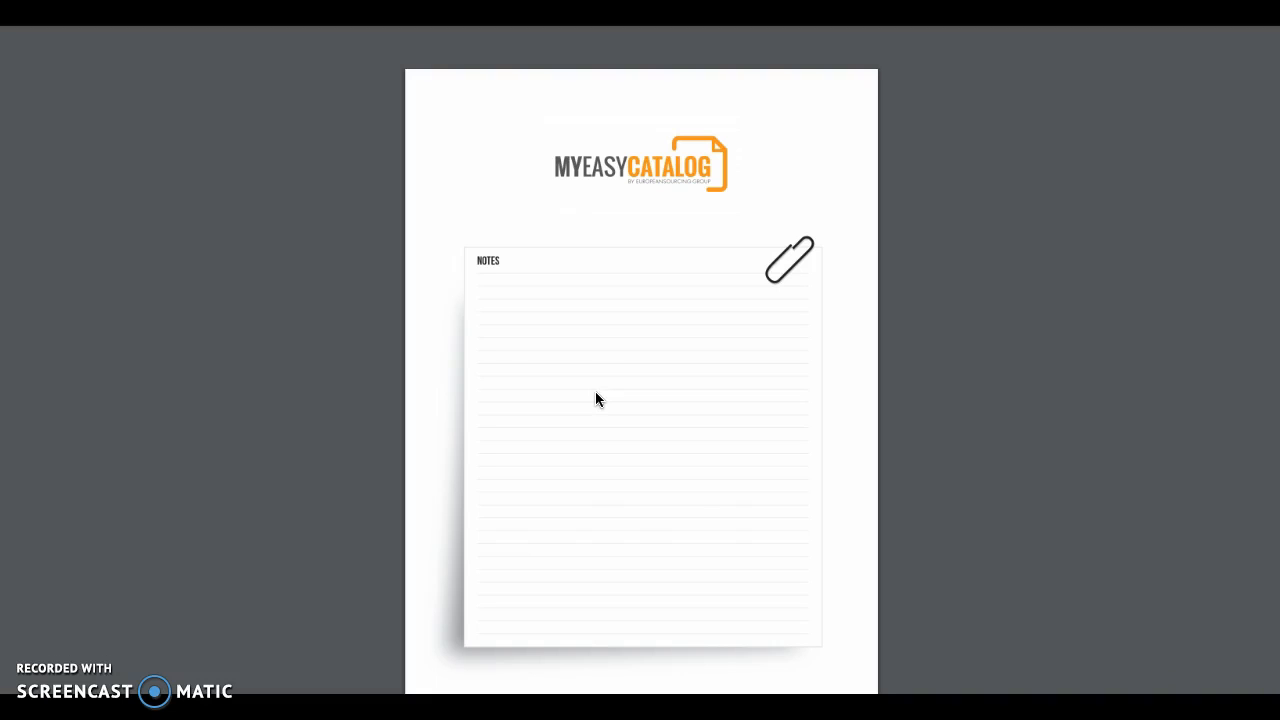
scroll(542, 372, down, 1)
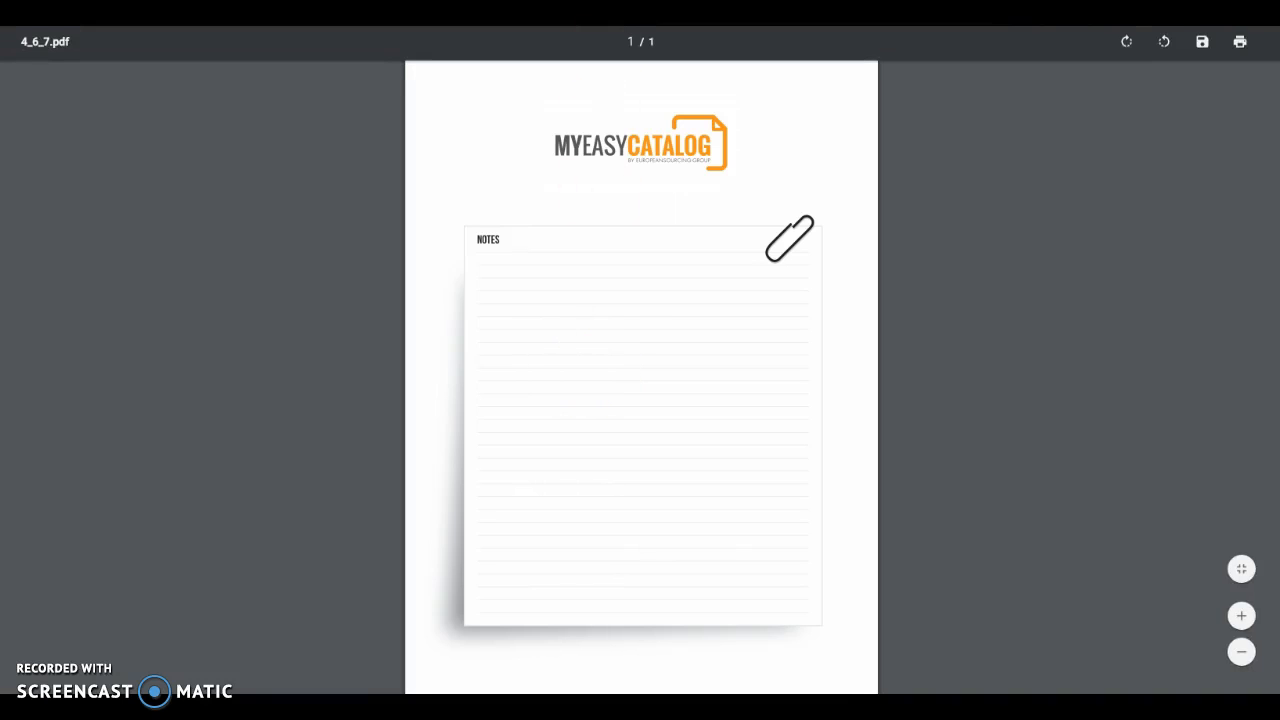
key(super+w)
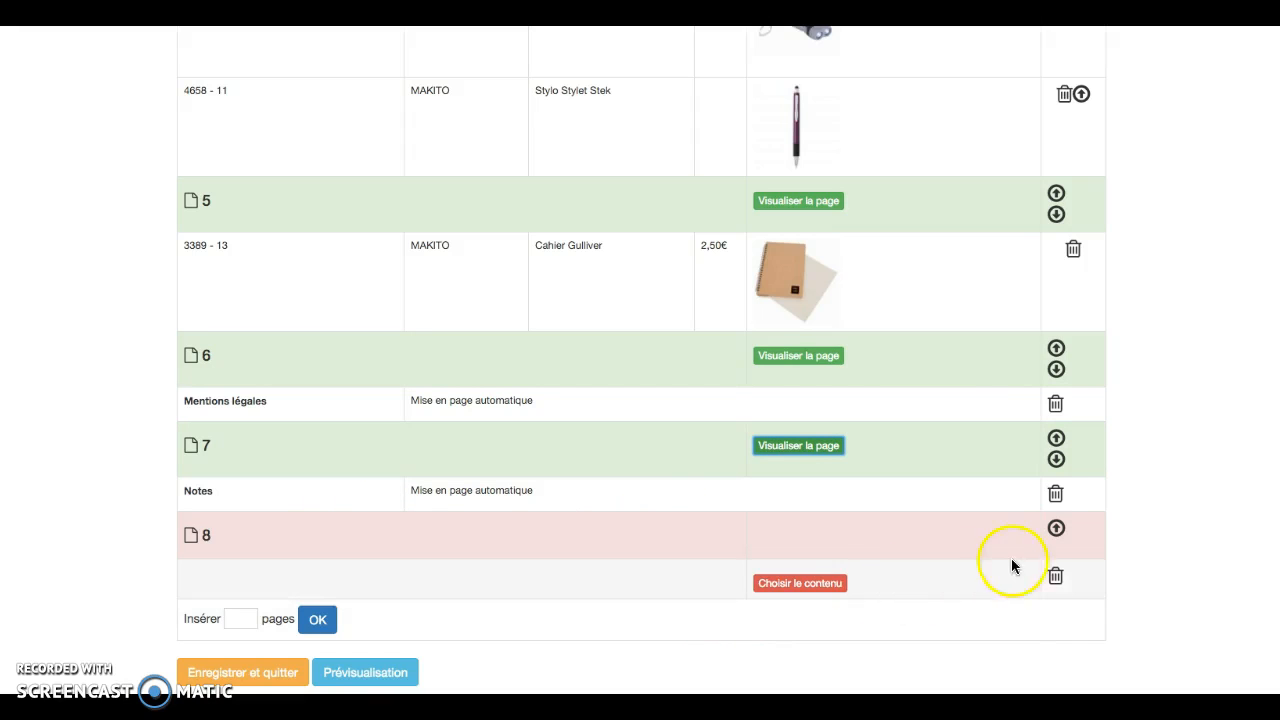
- Delete the empty page 8, and save and quit the catalogue layout
click(1057, 580)
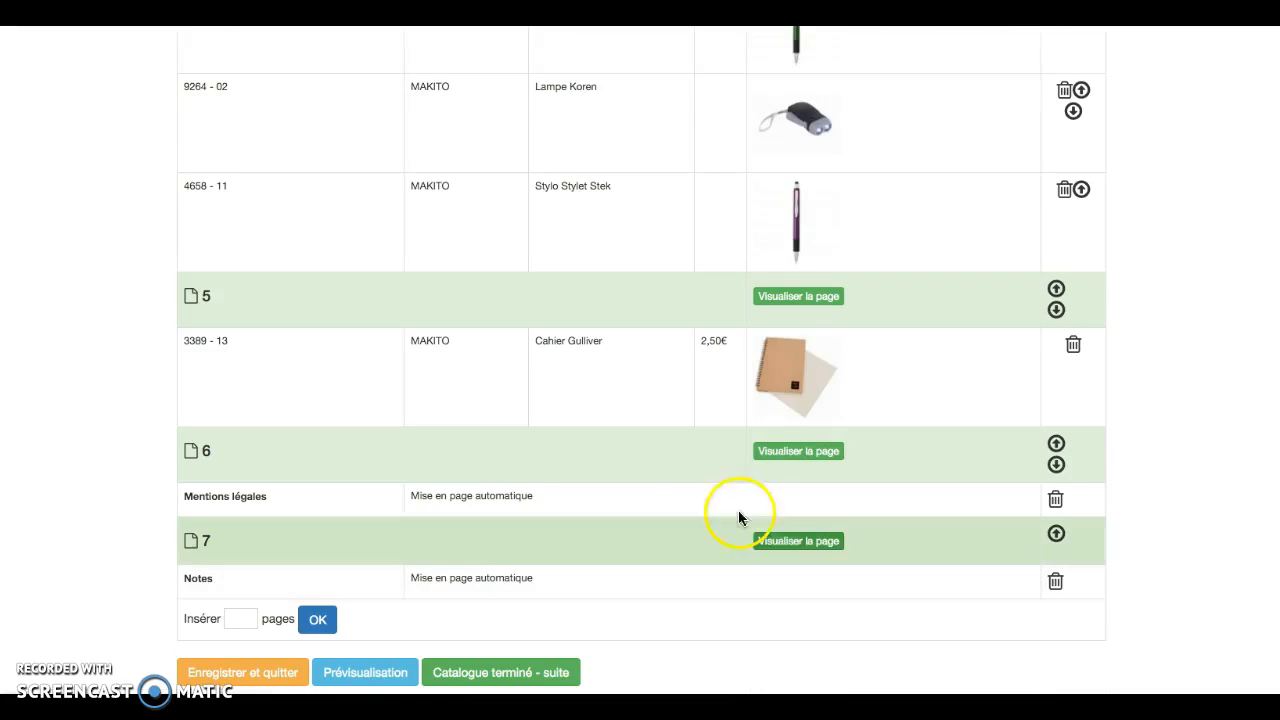
click(202, 665)
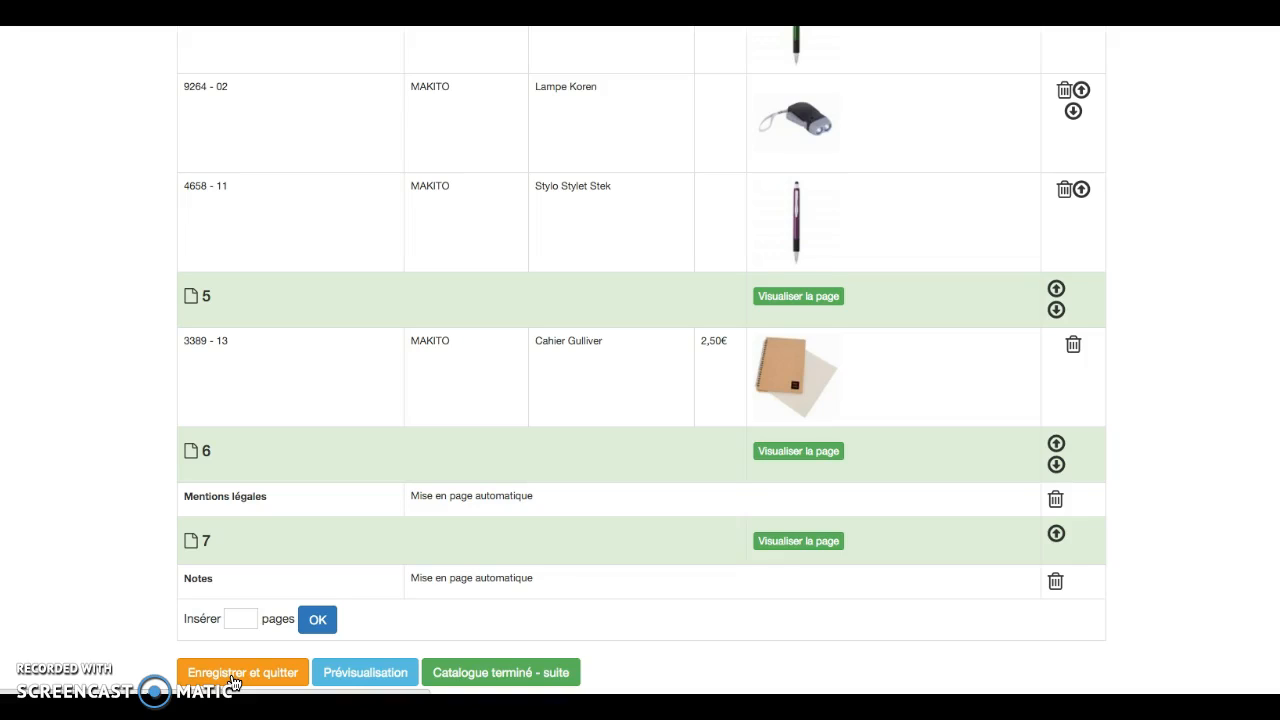
click(233, 679)
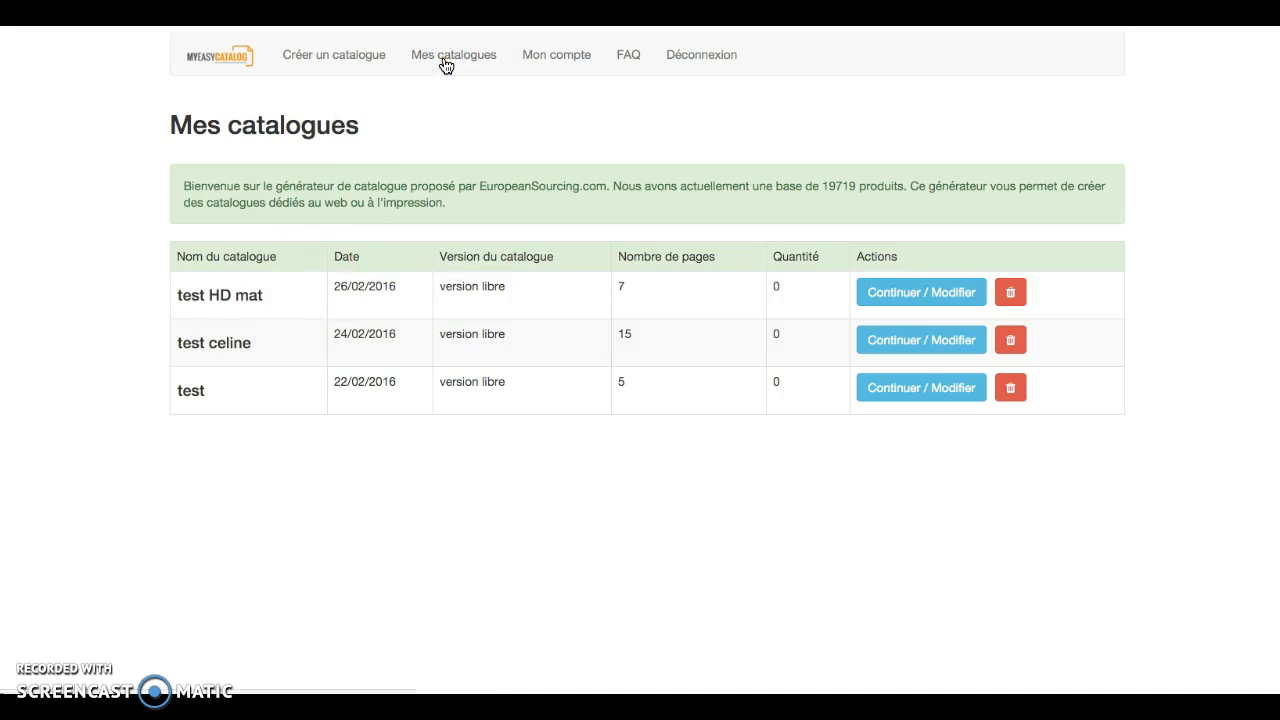
- Reopen the test HD mat catalogue from the saved catalogues and go to its product modification stage
click(906, 305)
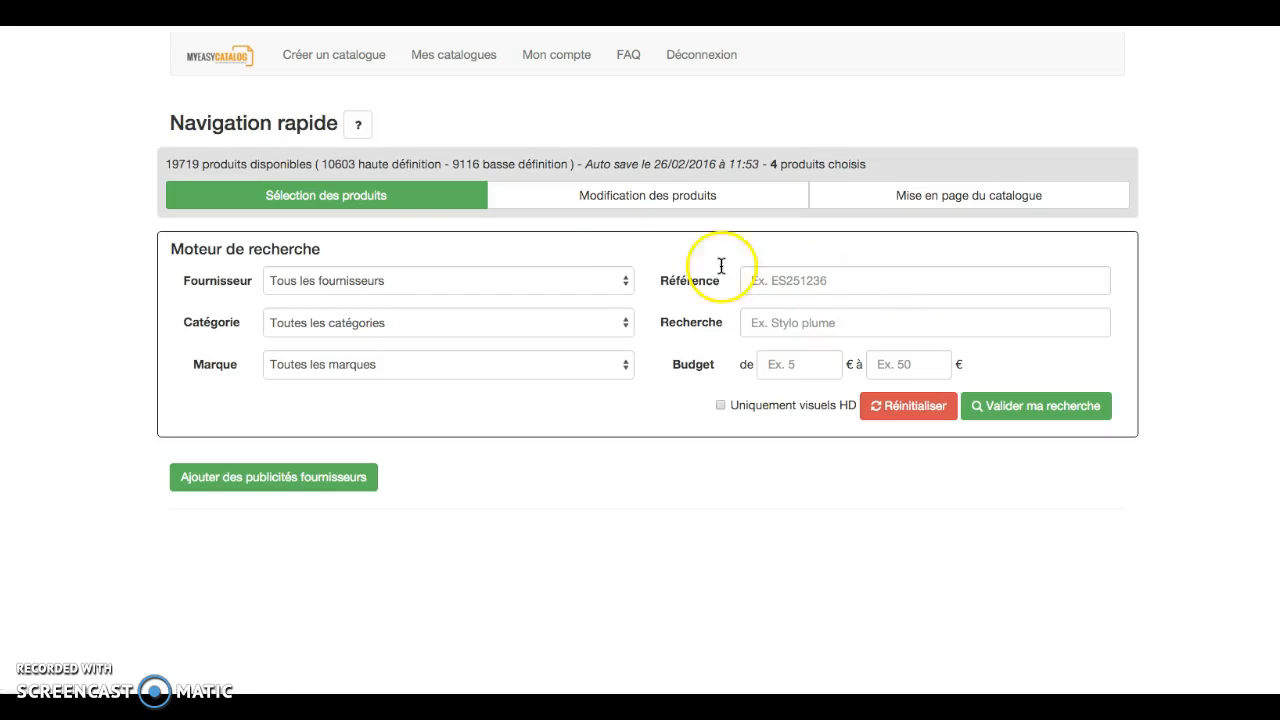
click(631, 205)
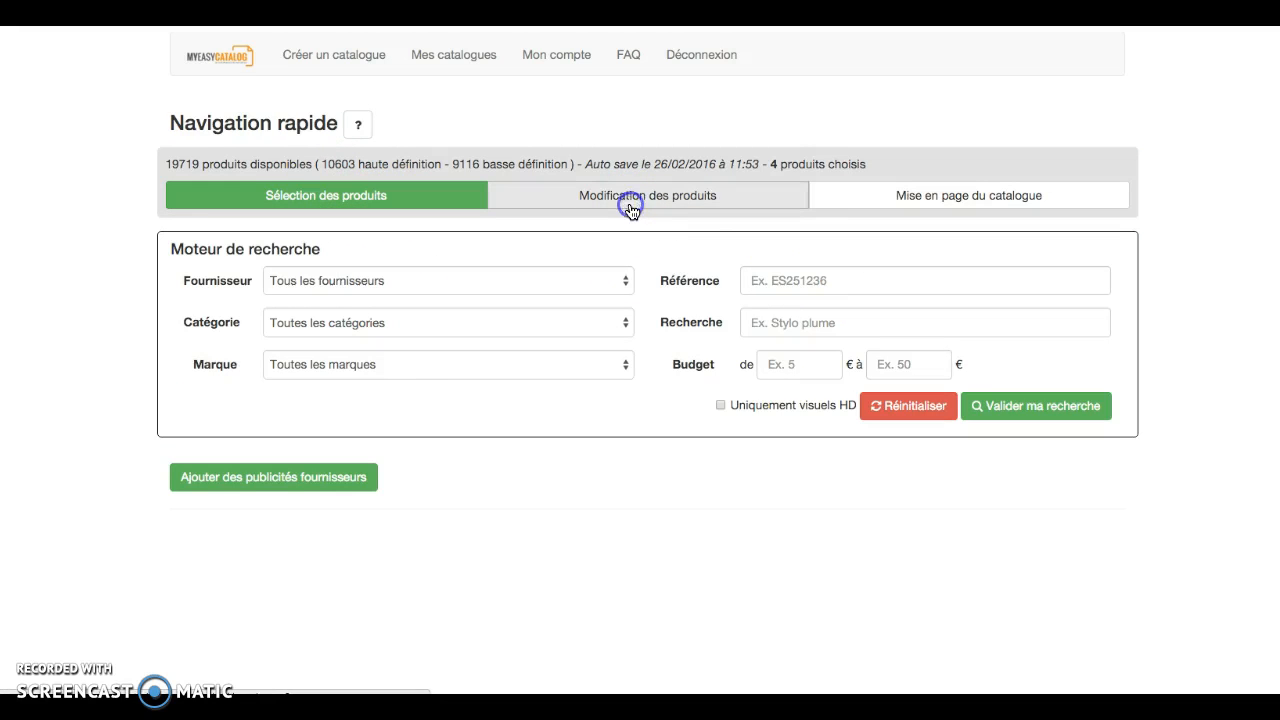
- Go to the catalogue's page layout stage and look over its page list
click(900, 197)
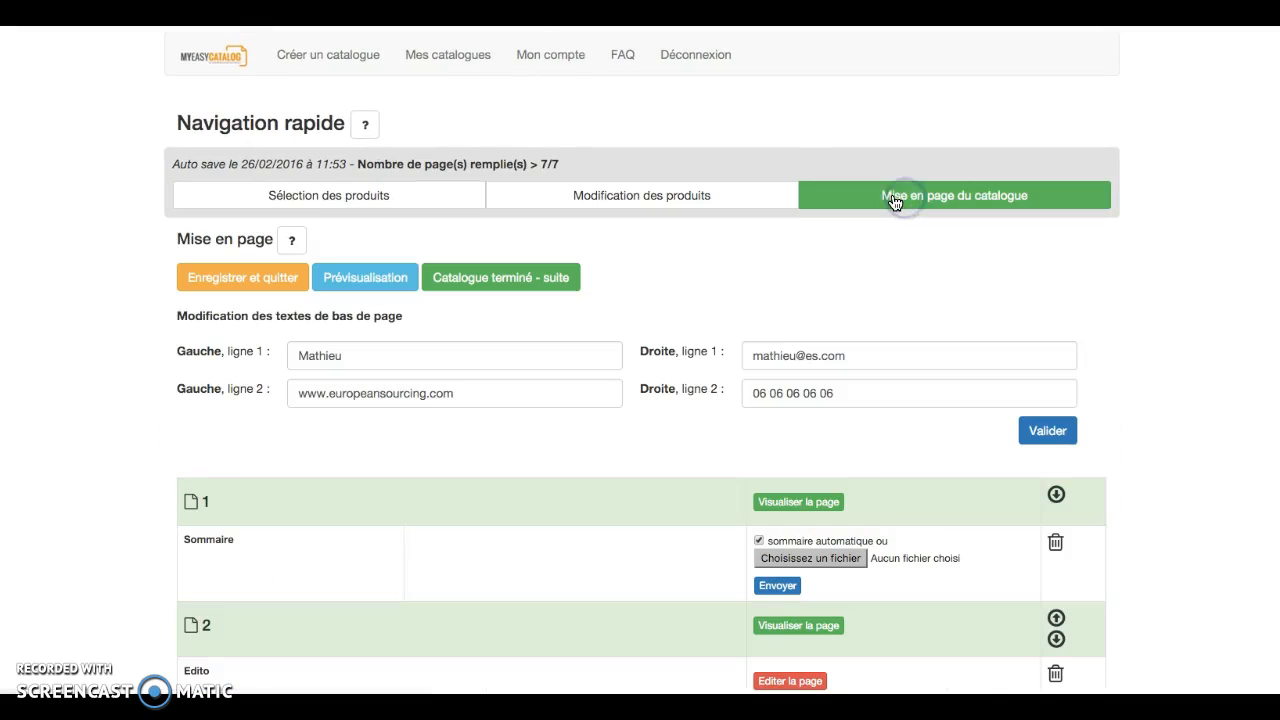
scroll(835, 330, down, 10)
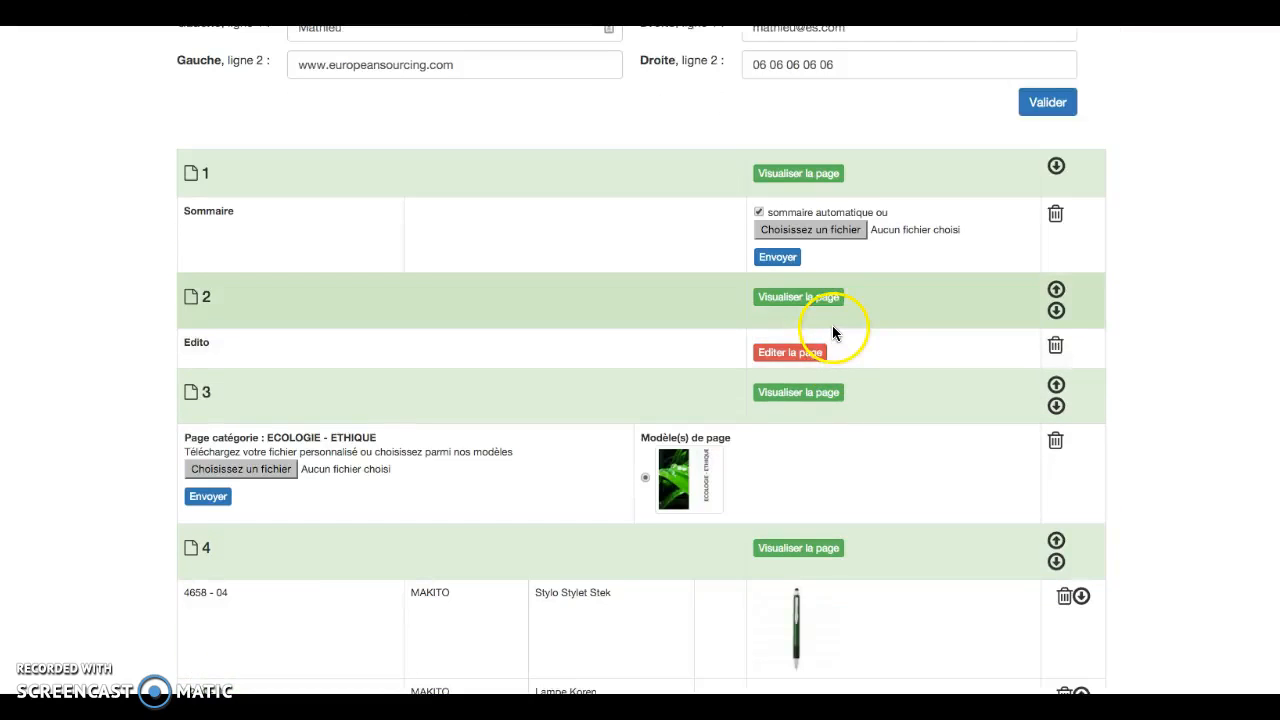
scroll(351, 480, up, 12)
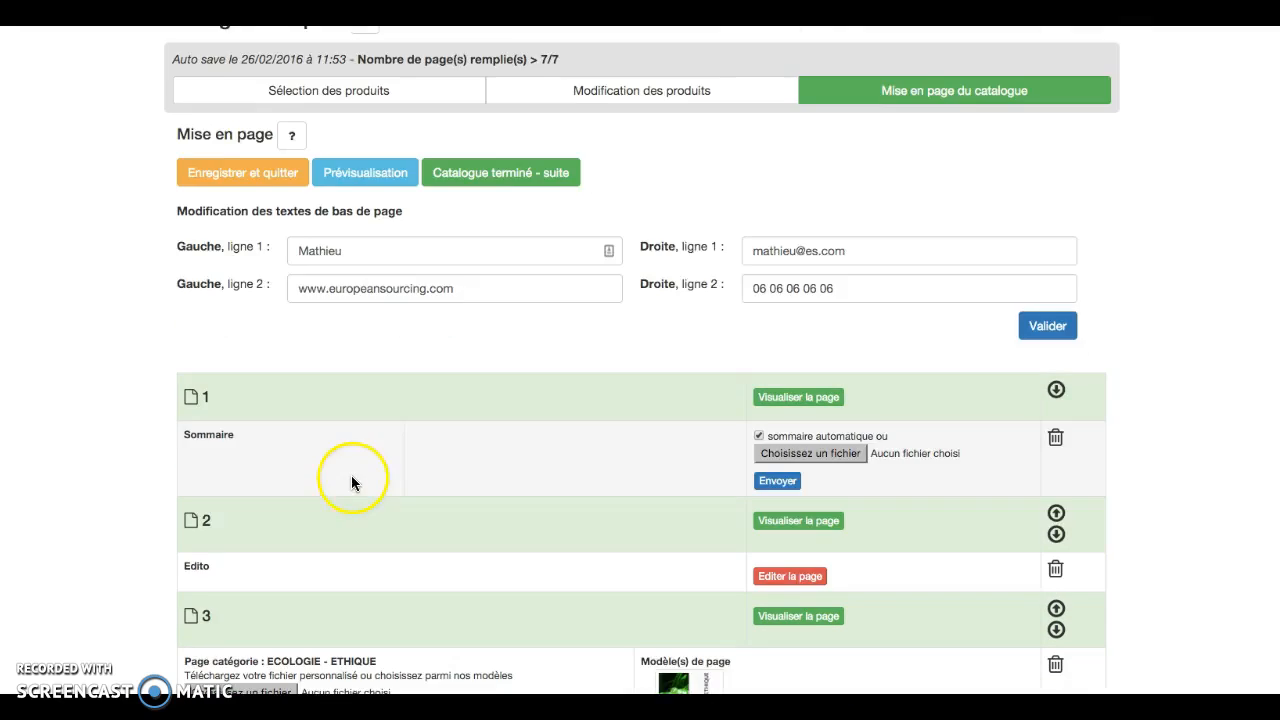
- Preview the whole catalogue as a PDF, check every page from the summary to the notes, and close the preview
click(375, 277)
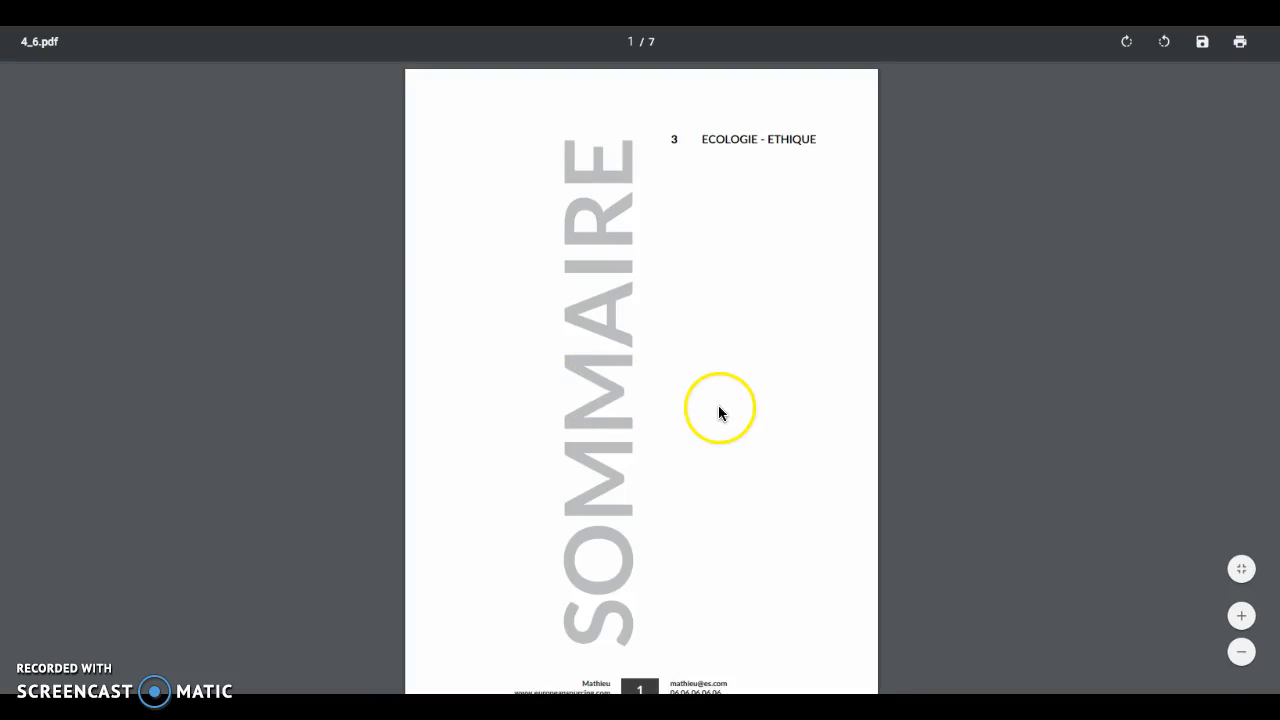
scroll(718, 412, down, 6)
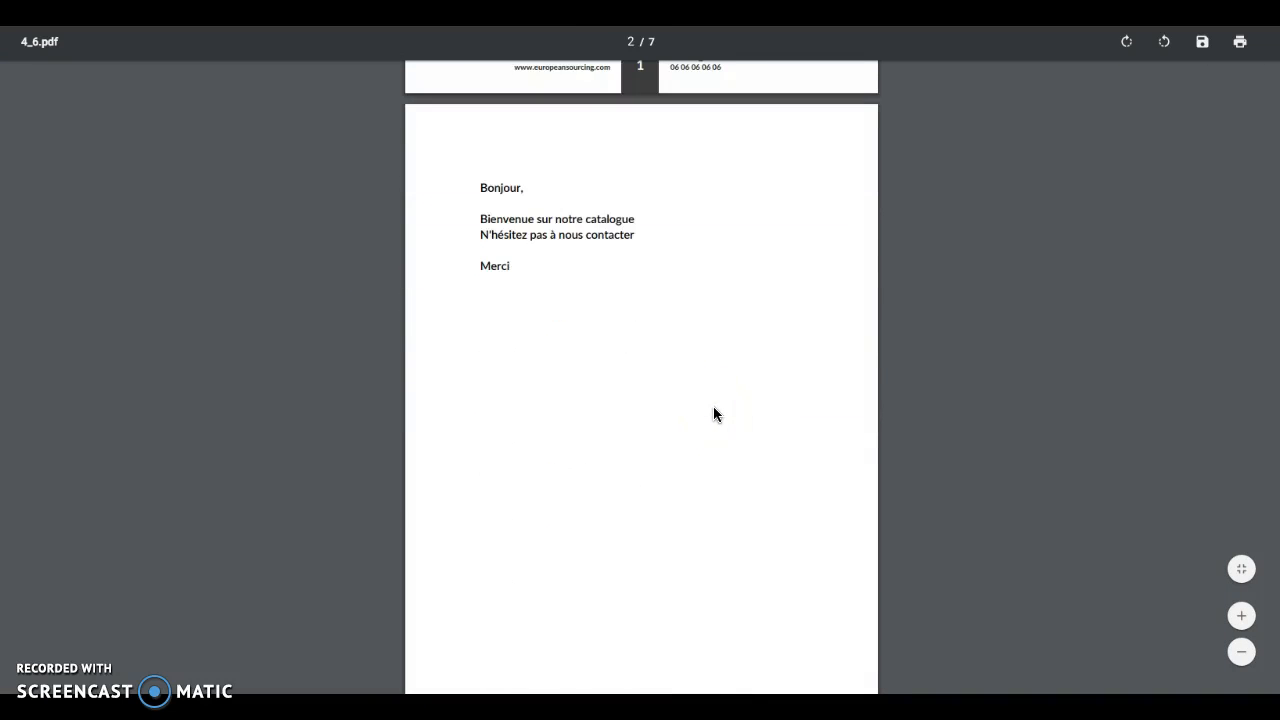
scroll(675, 390, down, 10)
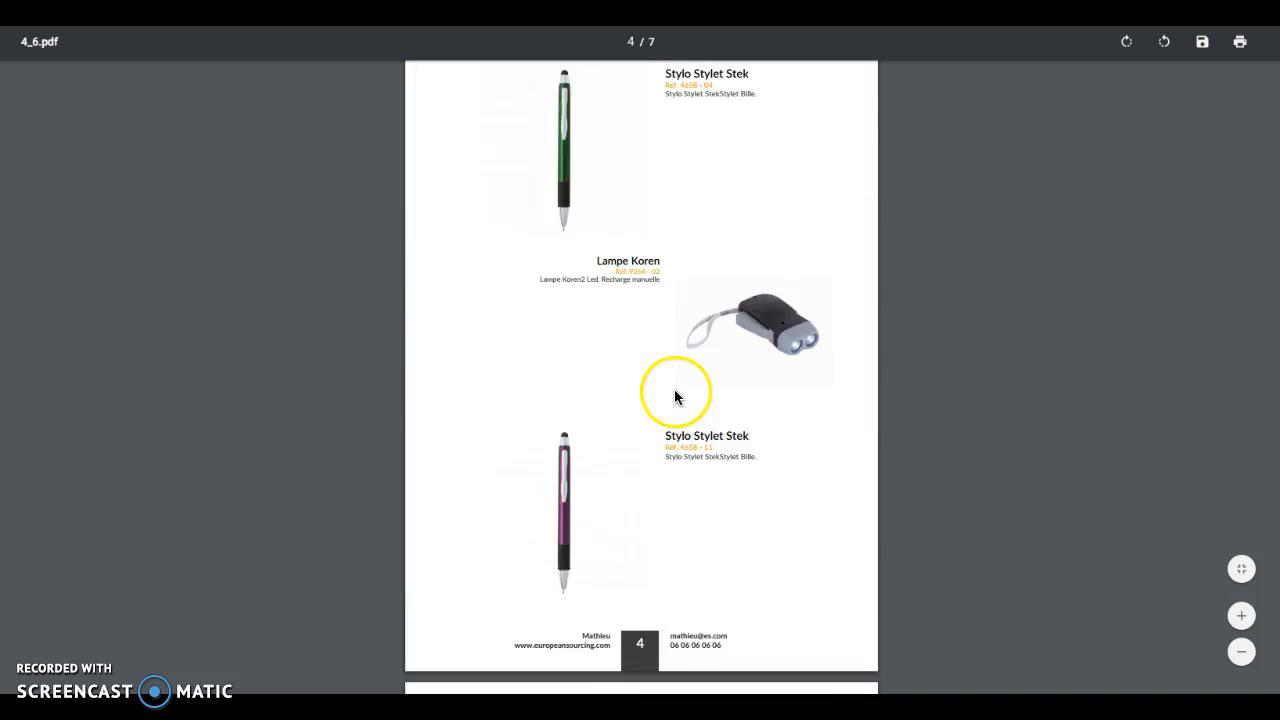
scroll(674, 391, down, 8)
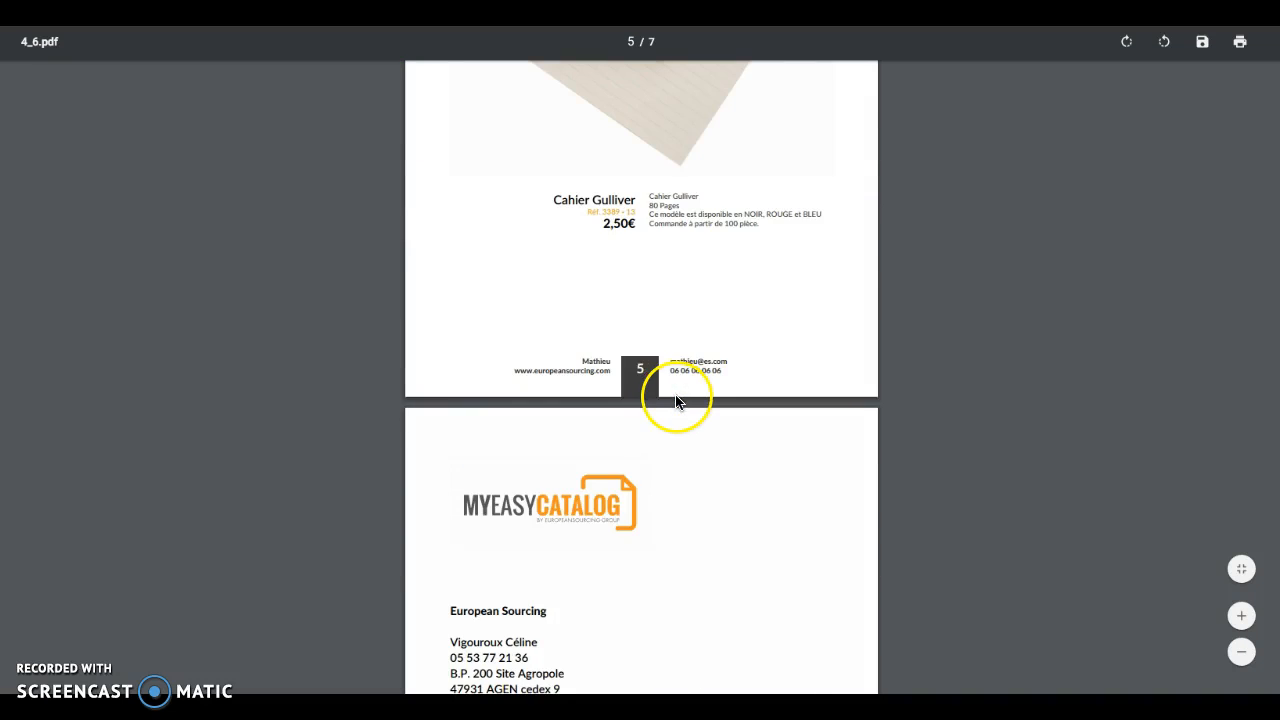
scroll(529, 427, down, 5)
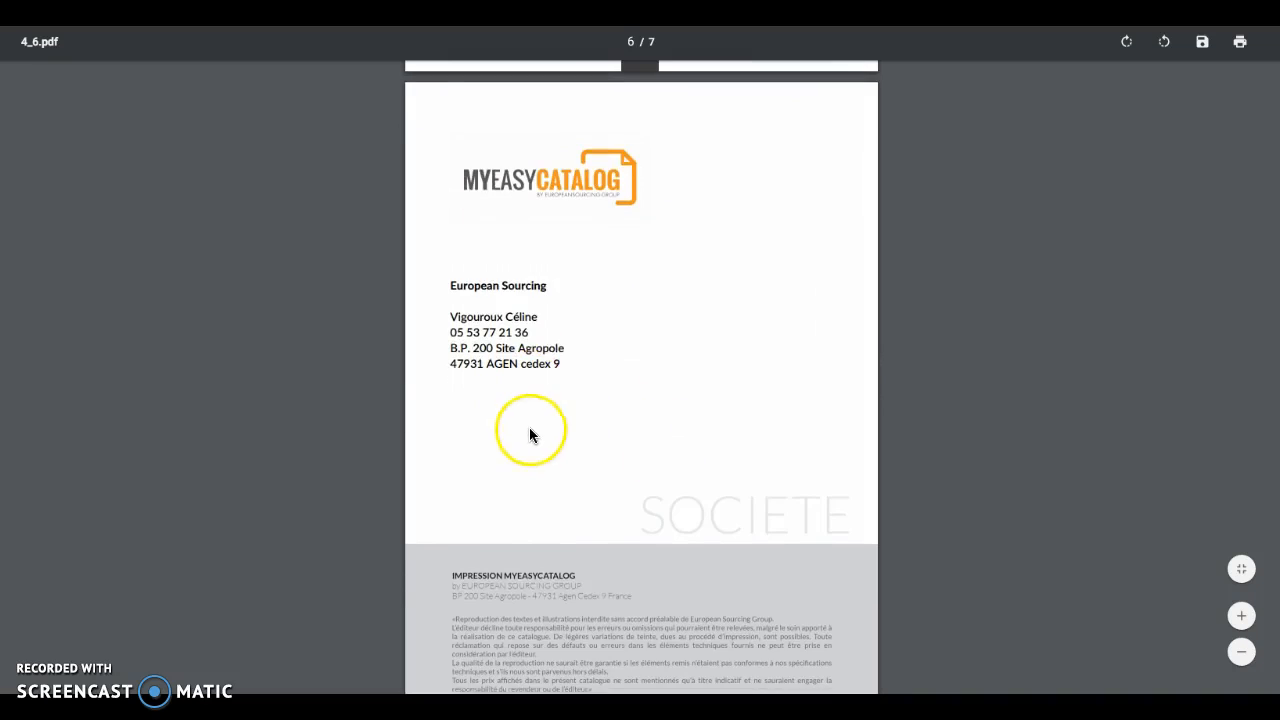
scroll(603, 446, down, 5)
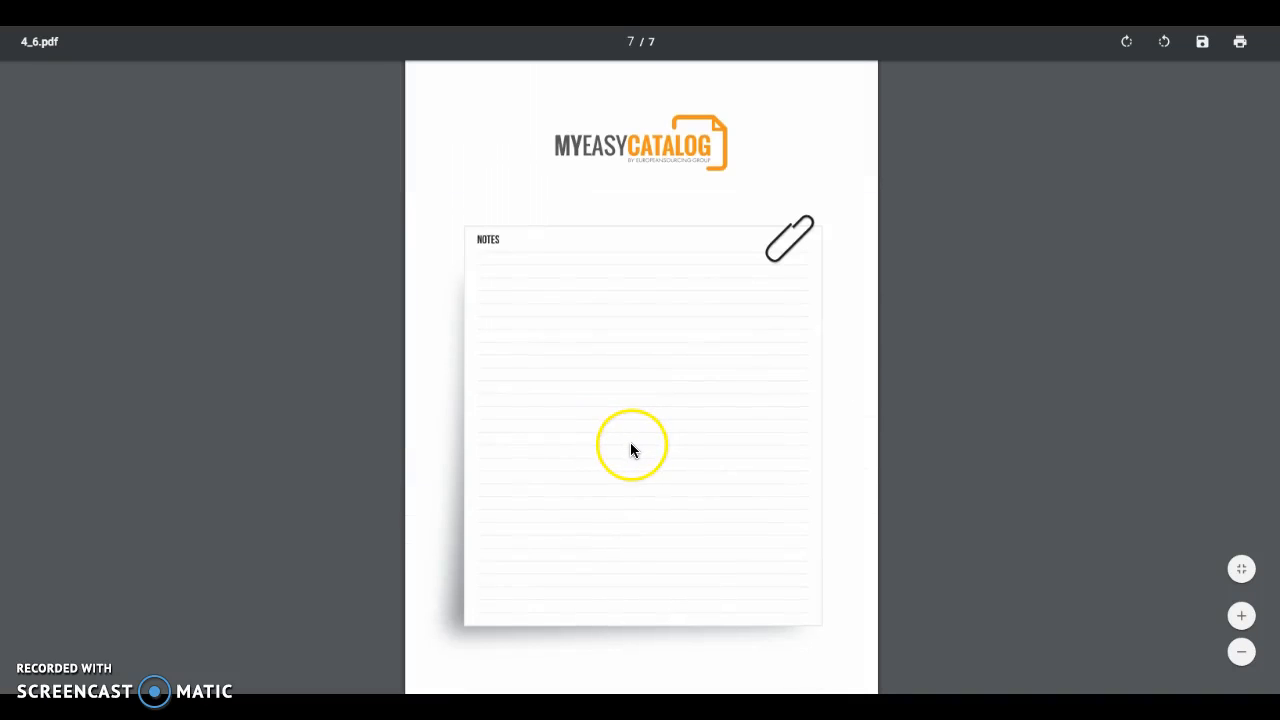
scroll(622, 397, up, 20)
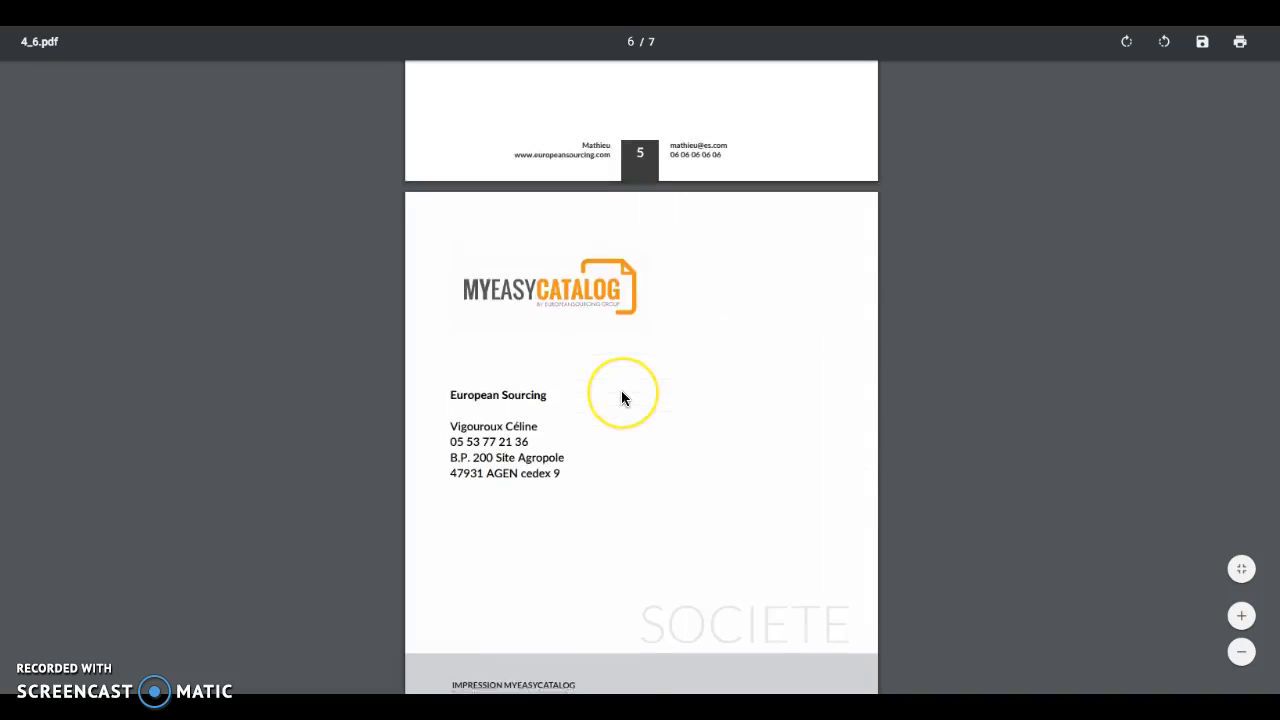
scroll(622, 397, up, 10)
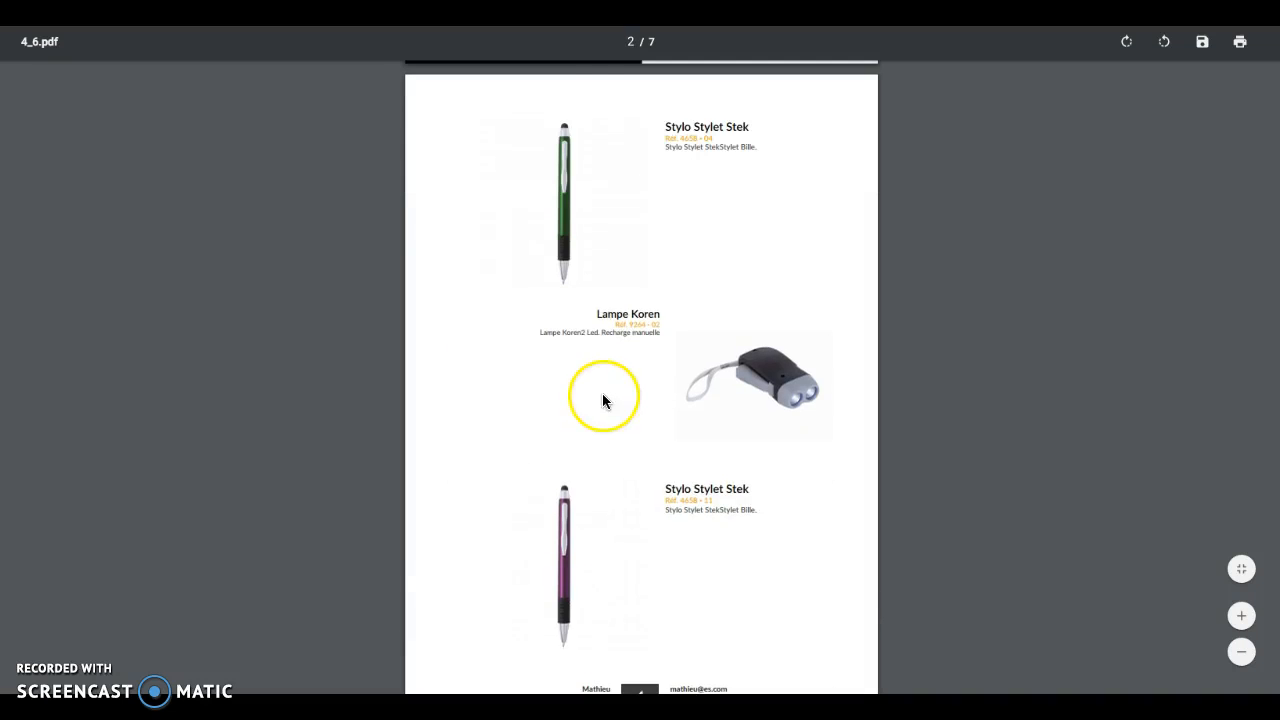
scroll(603, 401, up, 10)
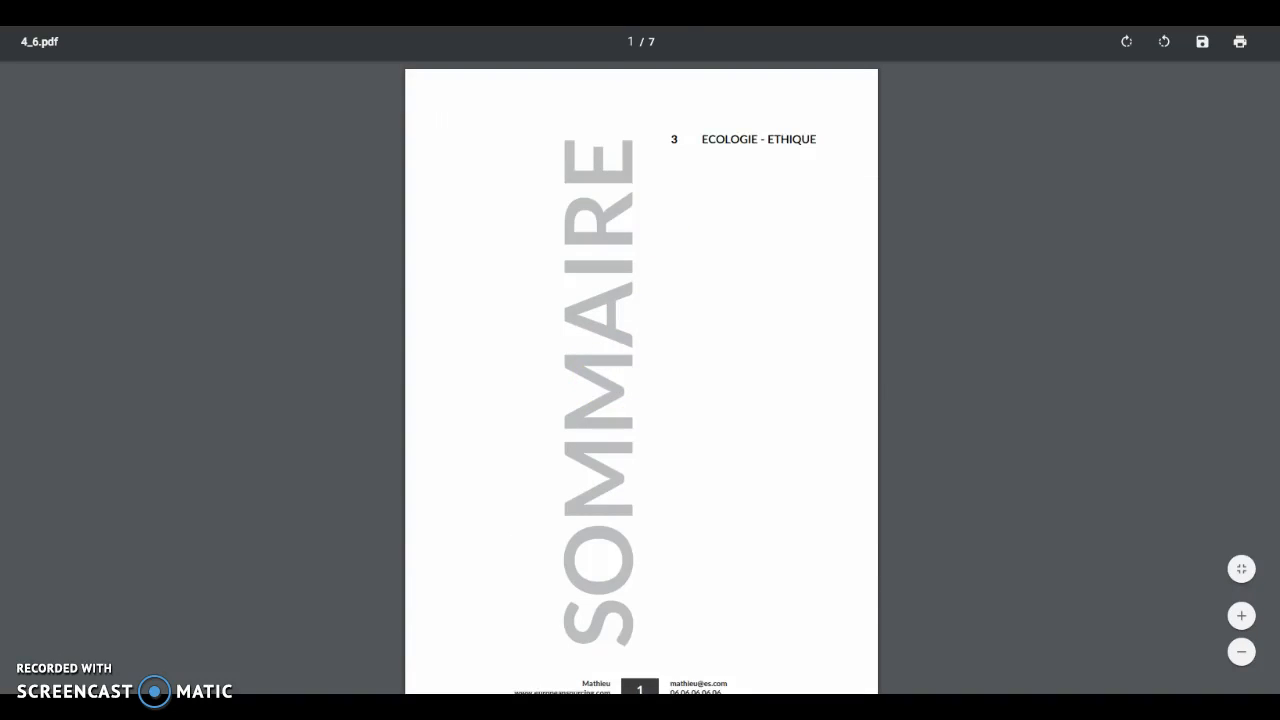
key(super+w)
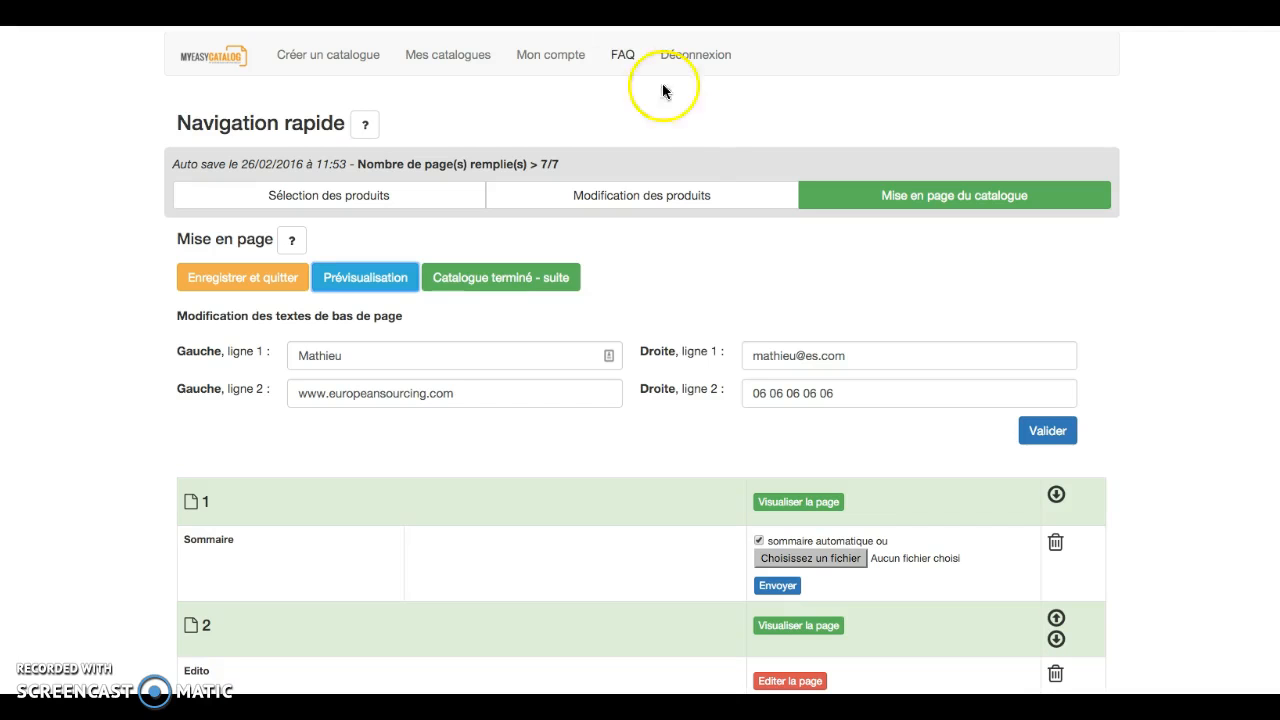
- Declare the catalogue finished and continue to the stage that follows page layout
click(478, 289)
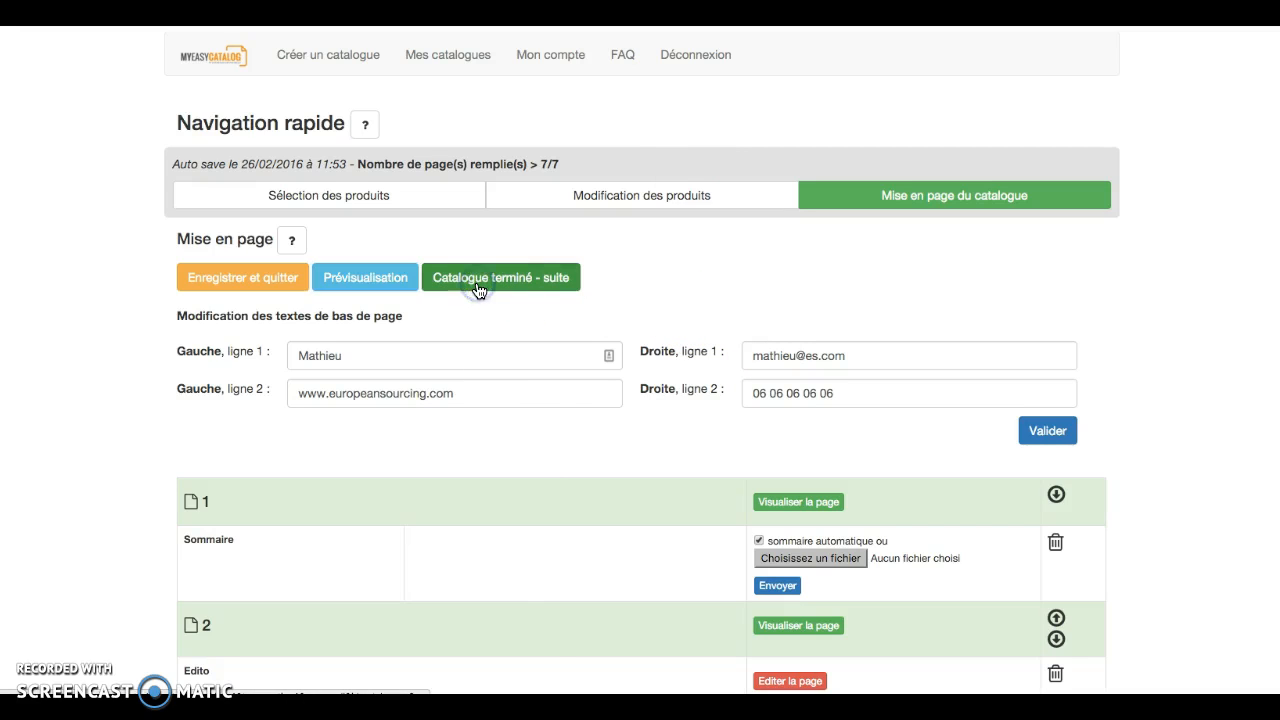